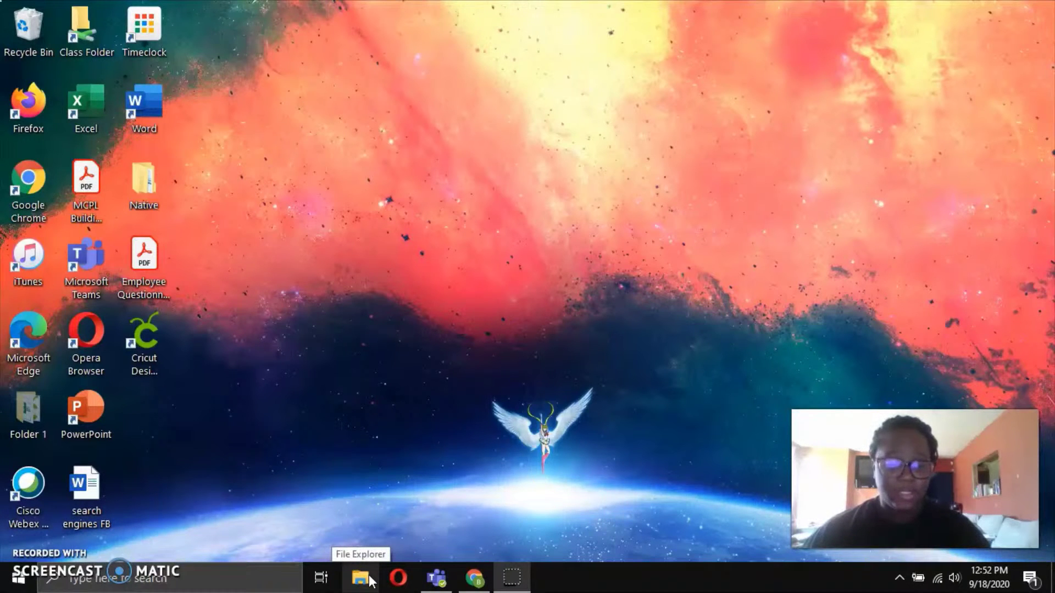
pyautogui.click(22, 583)
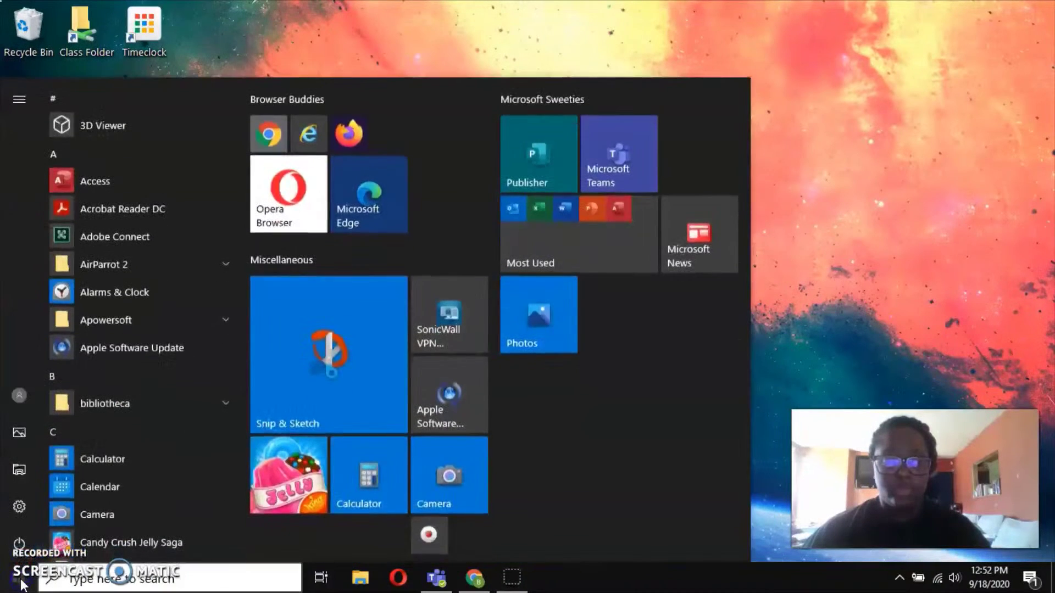
pyautogui.moveTo(31, 495)
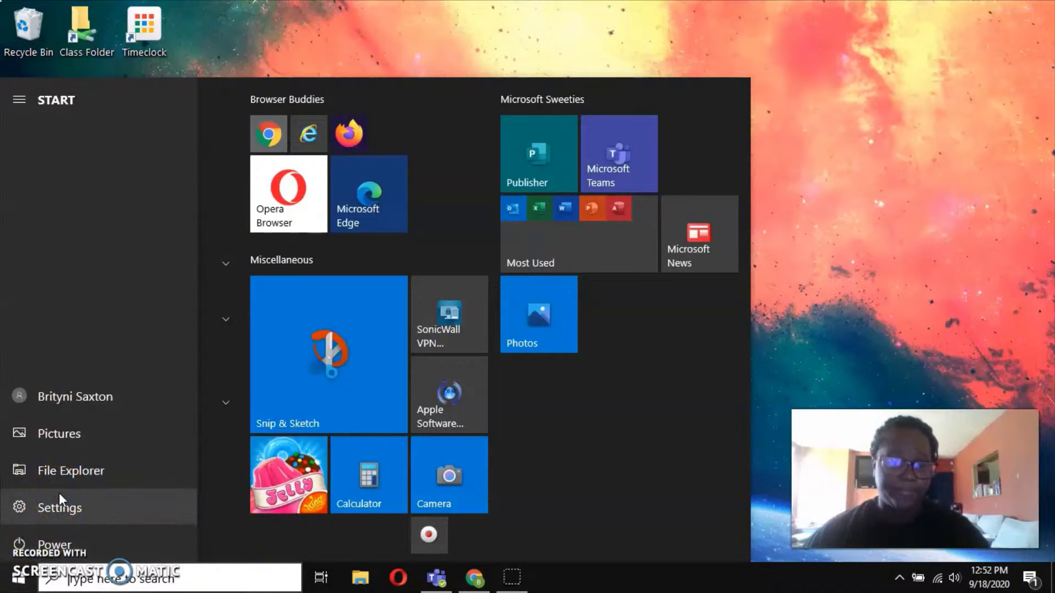
pyautogui.click(820, 365)
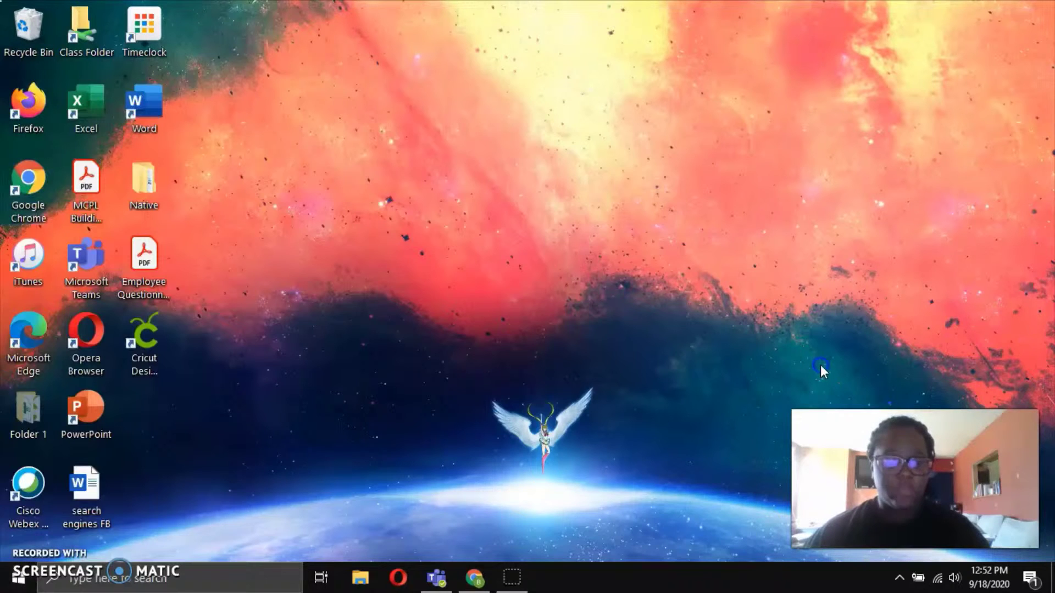
# Search Windows for "file e" and open File Explorer.
pyautogui.click(107, 584)
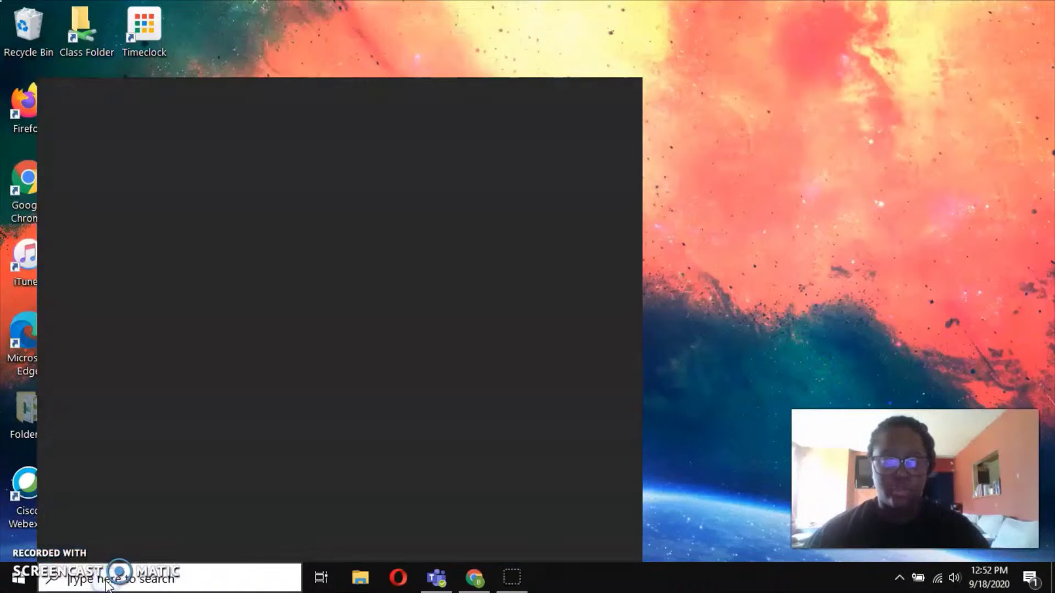
pyautogui.click(199, 582)
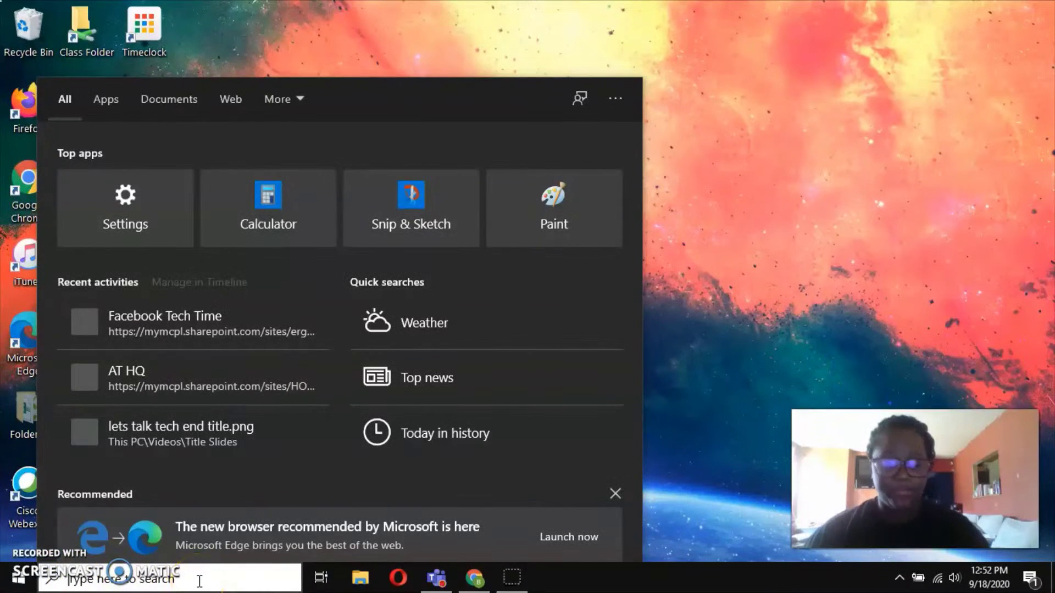
pyautogui.write('file')
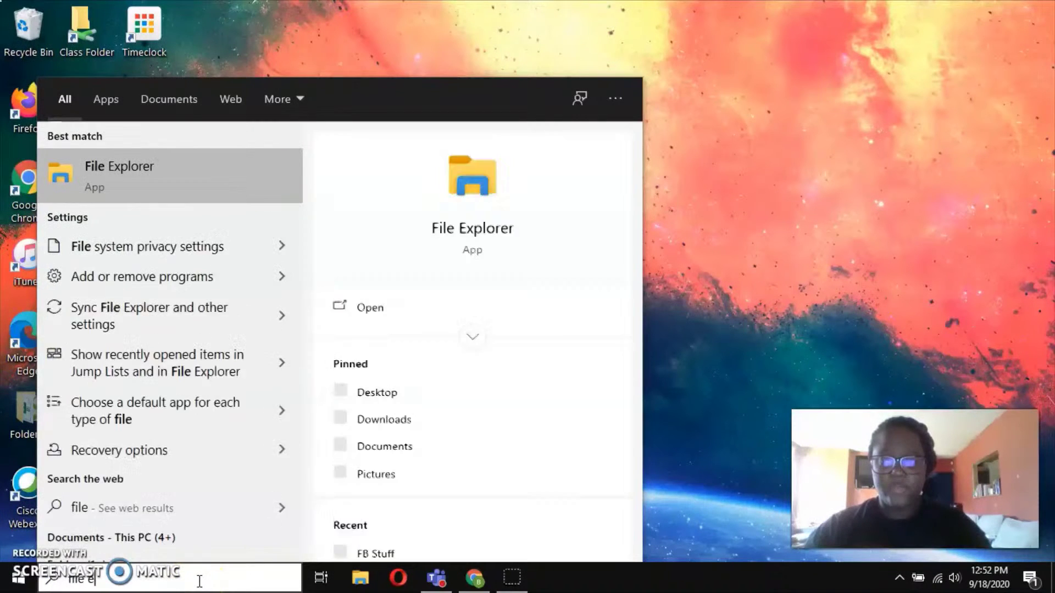
pyautogui.write(' e')
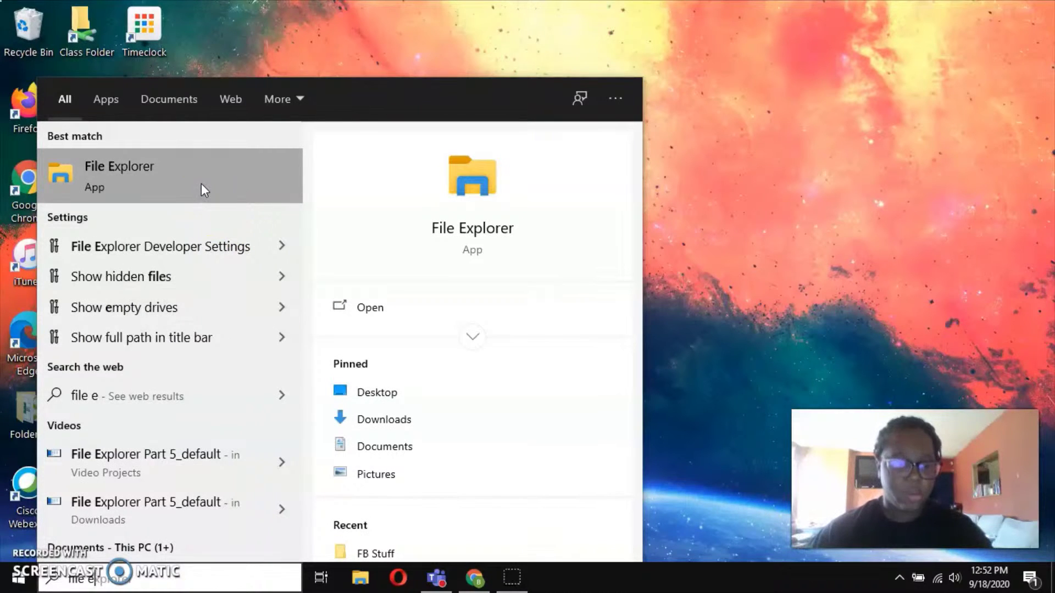
pyautogui.click(369, 577)
pyautogui.click(156, 195)
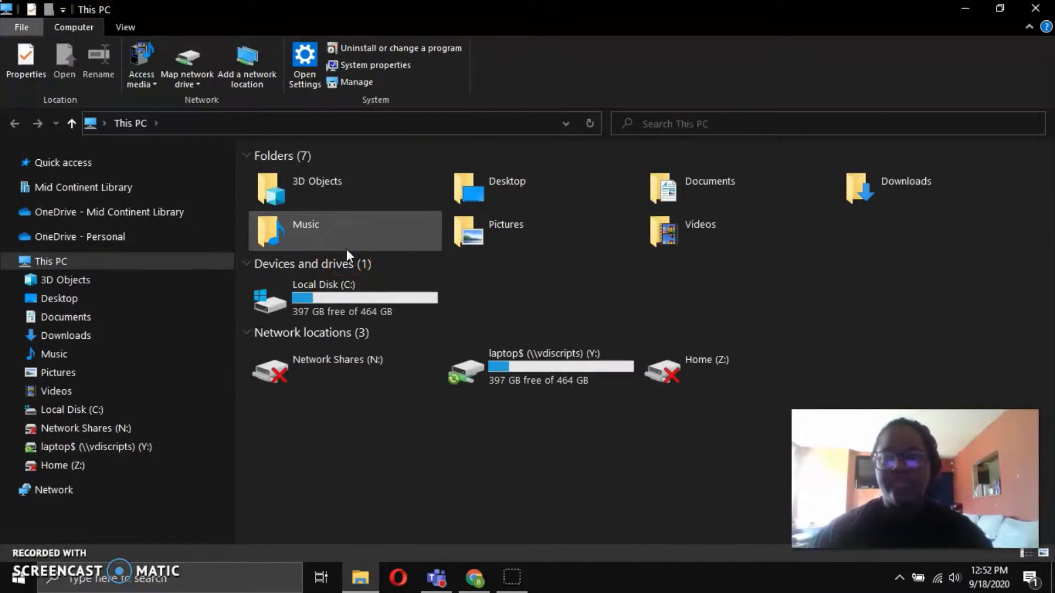
# Show the Quick access view and collapse its Recent files group.
pyautogui.click(91, 164)
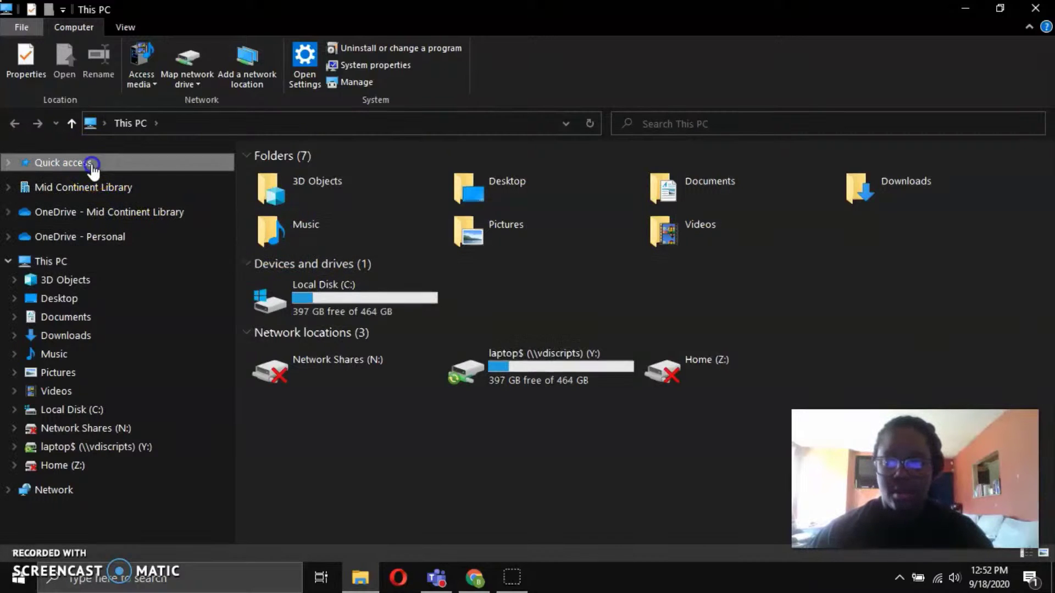
pyautogui.click(377, 363)
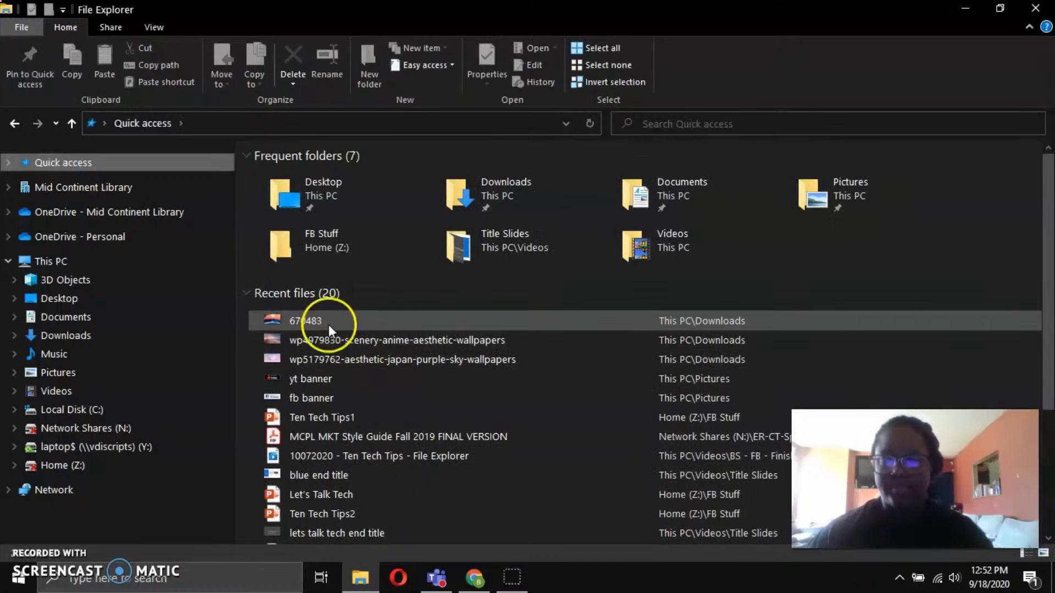
pyautogui.click(246, 293)
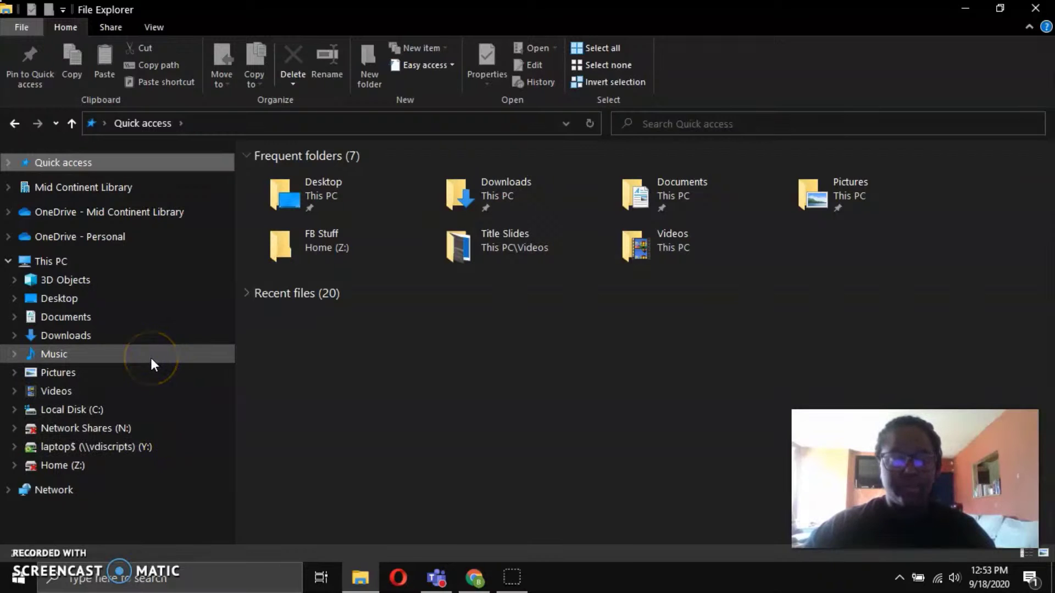
# View the contents of the Desktop folder and of the Network Shares (N:) drive.
pyautogui.click(147, 300)
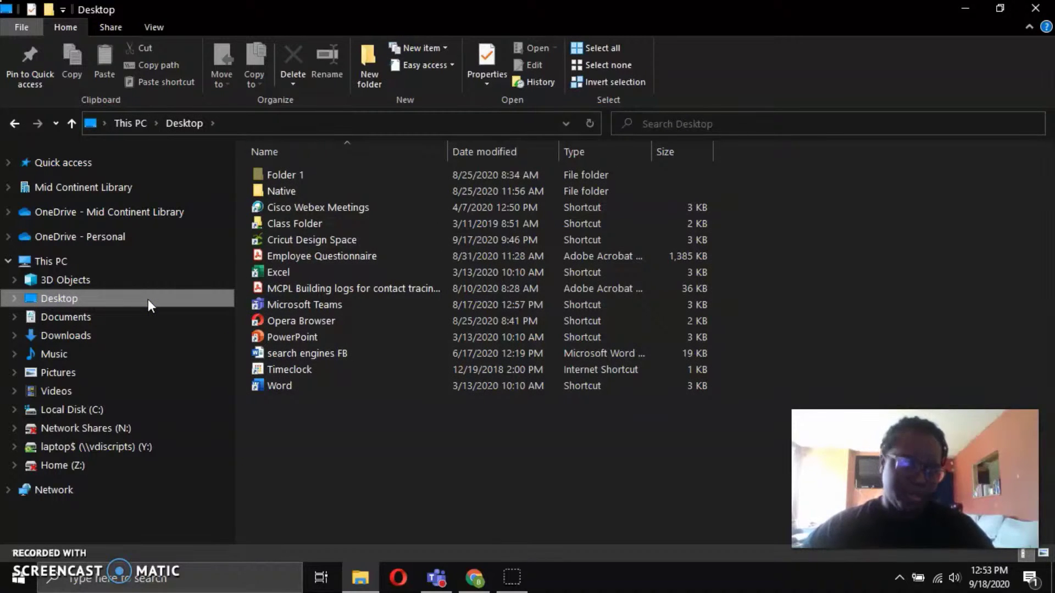
pyautogui.click(148, 314)
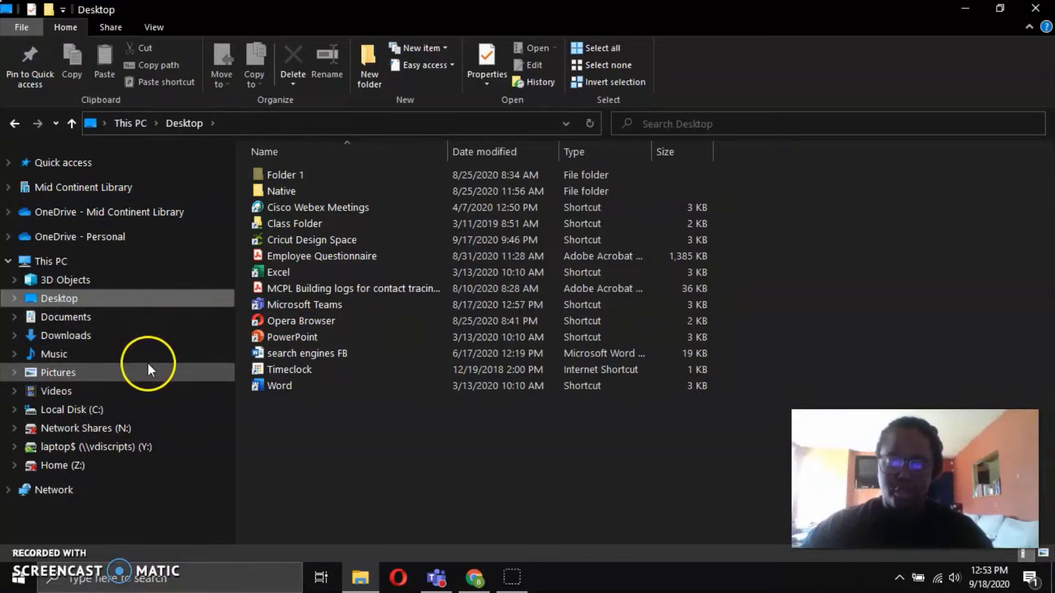
pyautogui.click(158, 426)
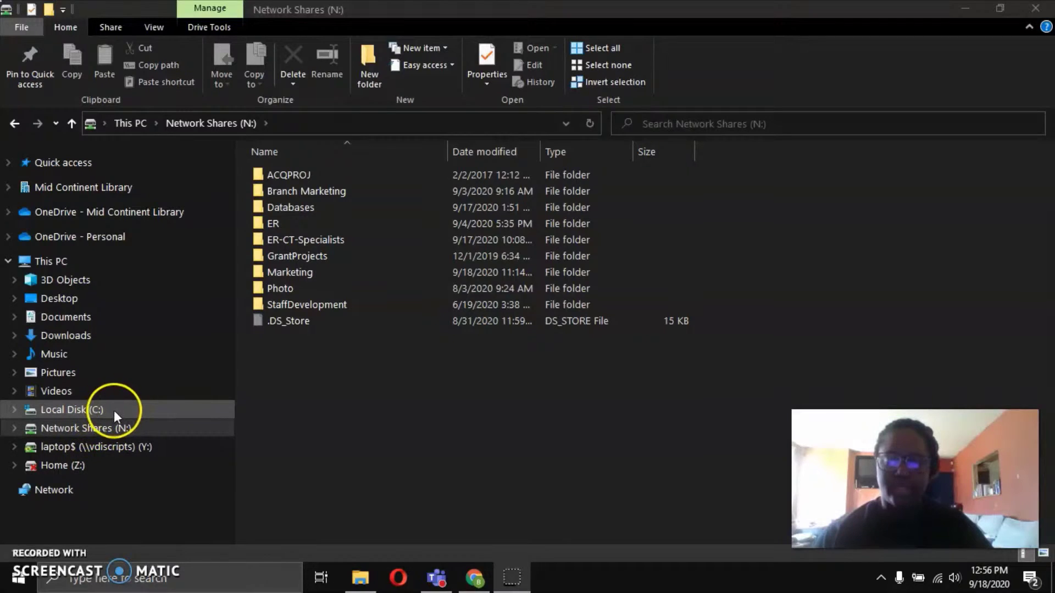
pyautogui.click(126, 431)
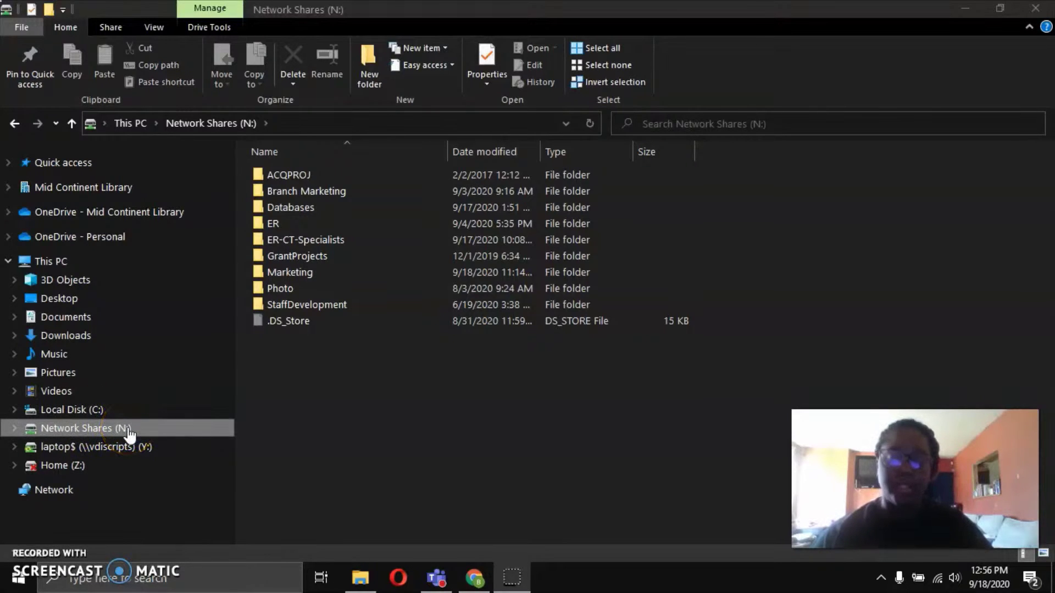
pyautogui.click(117, 460)
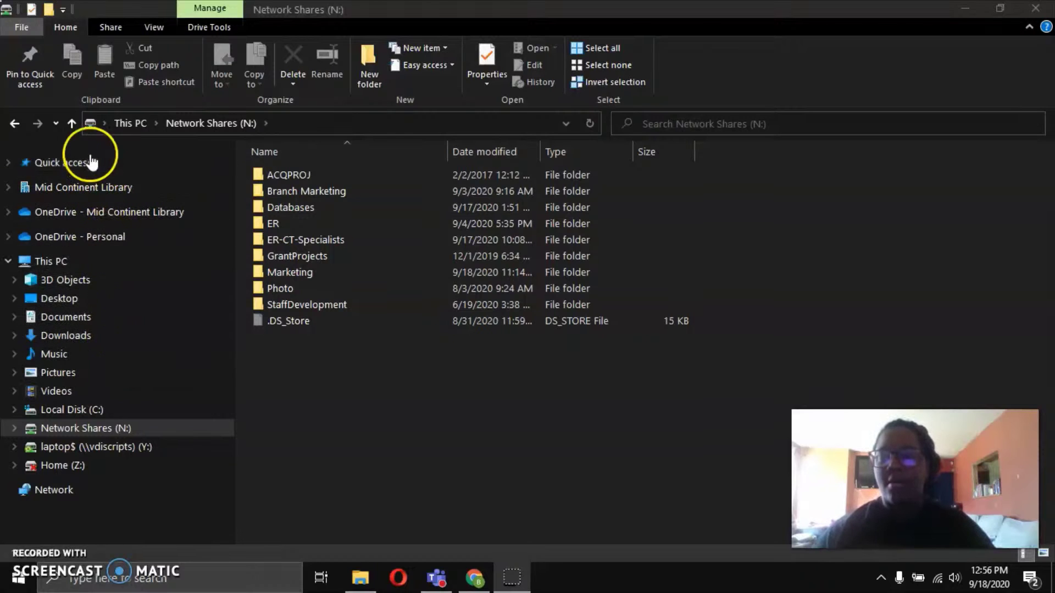
pyautogui.click(22, 28)
pyautogui.click(22, 28)
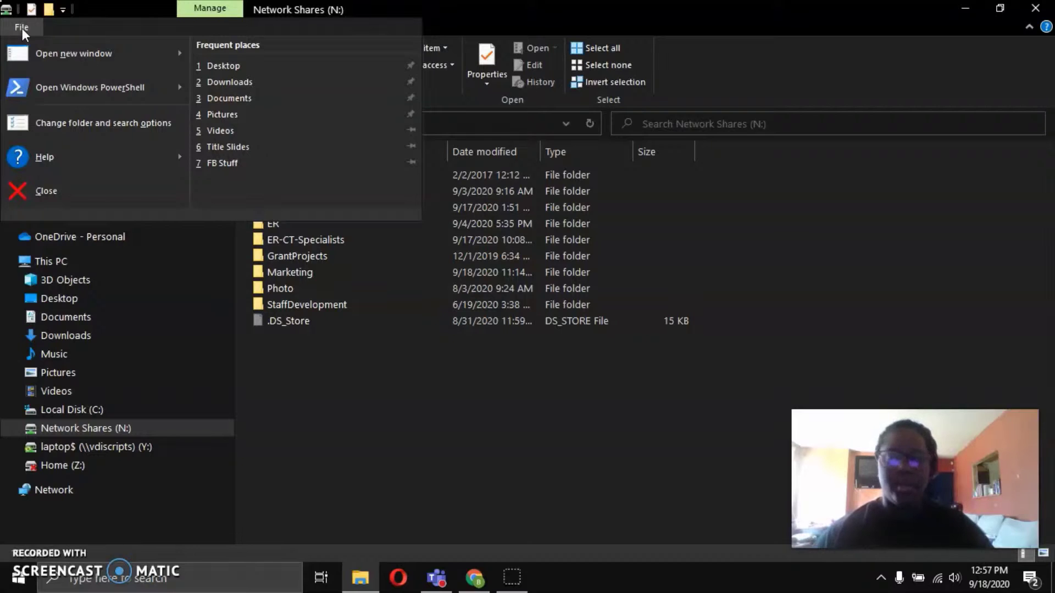
pyautogui.click(97, 111)
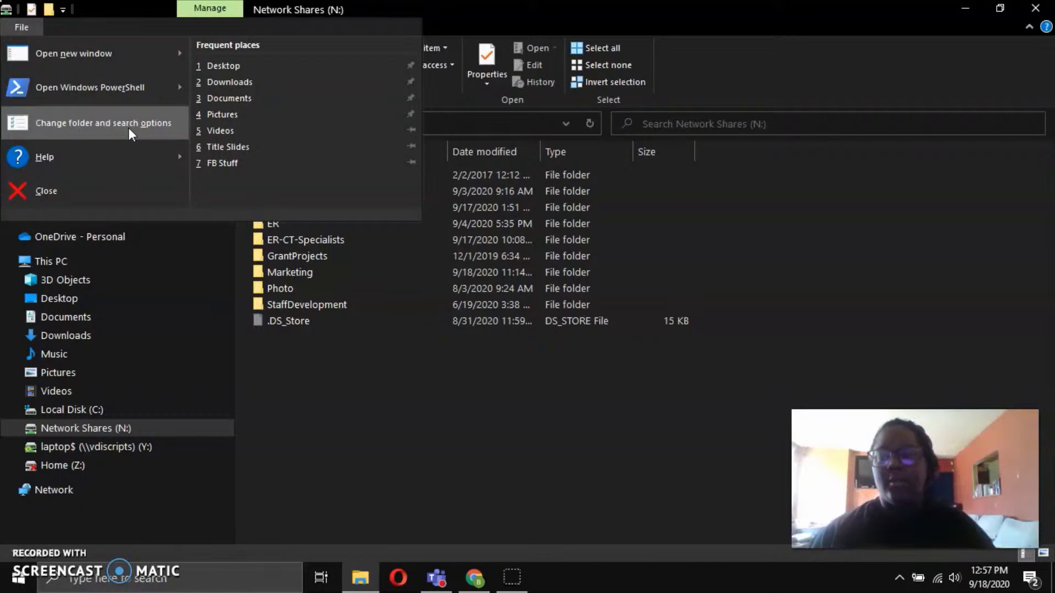
pyautogui.click(329, 376)
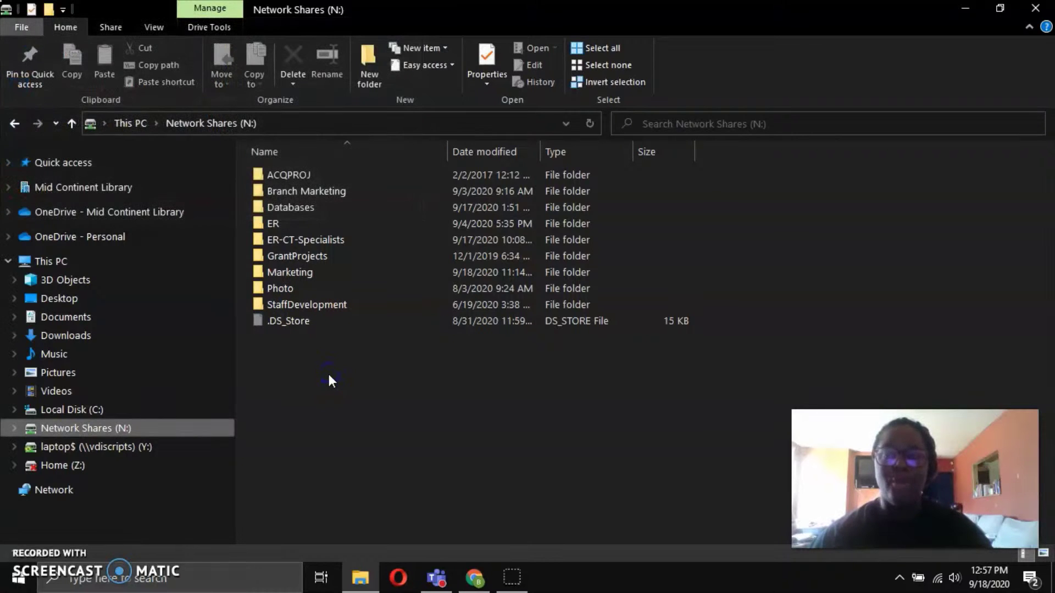
pyautogui.click(77, 31)
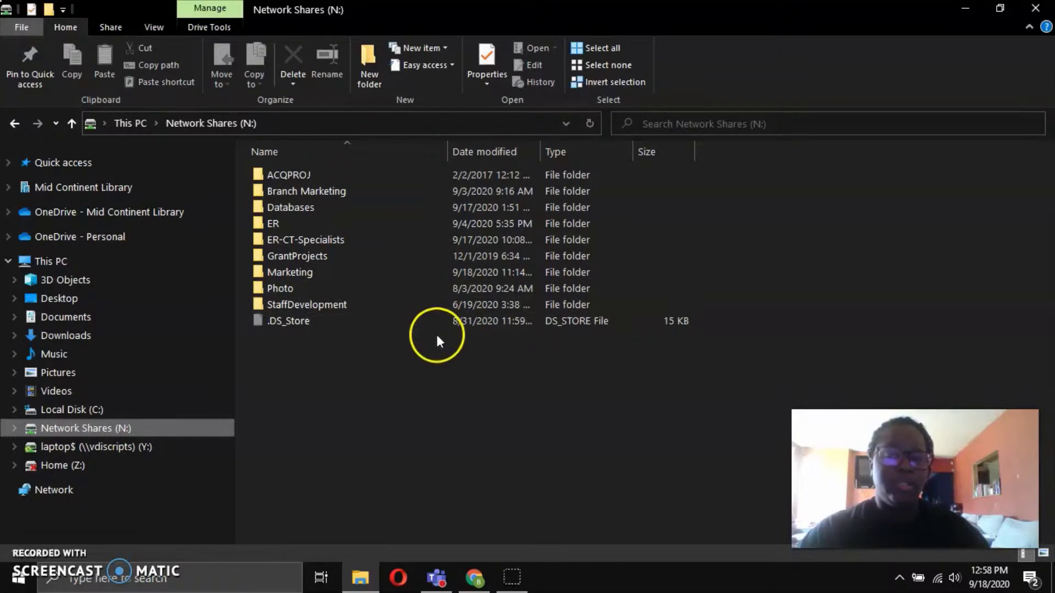
pyautogui.click(414, 361)
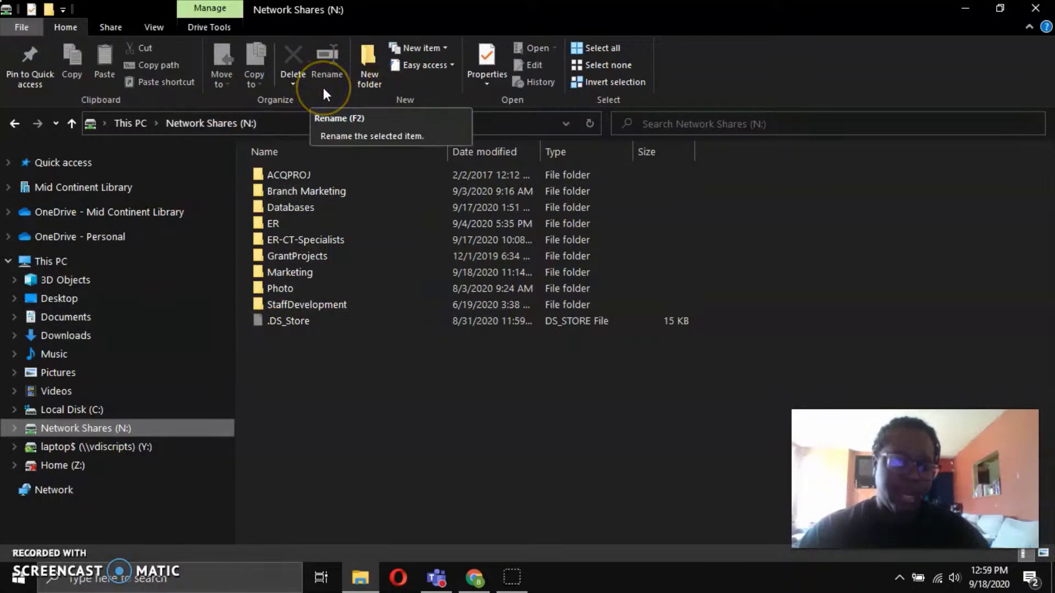
# Go to the Documents folder and display the properties of the World's Best Lasagna document.
pyautogui.click(84, 322)
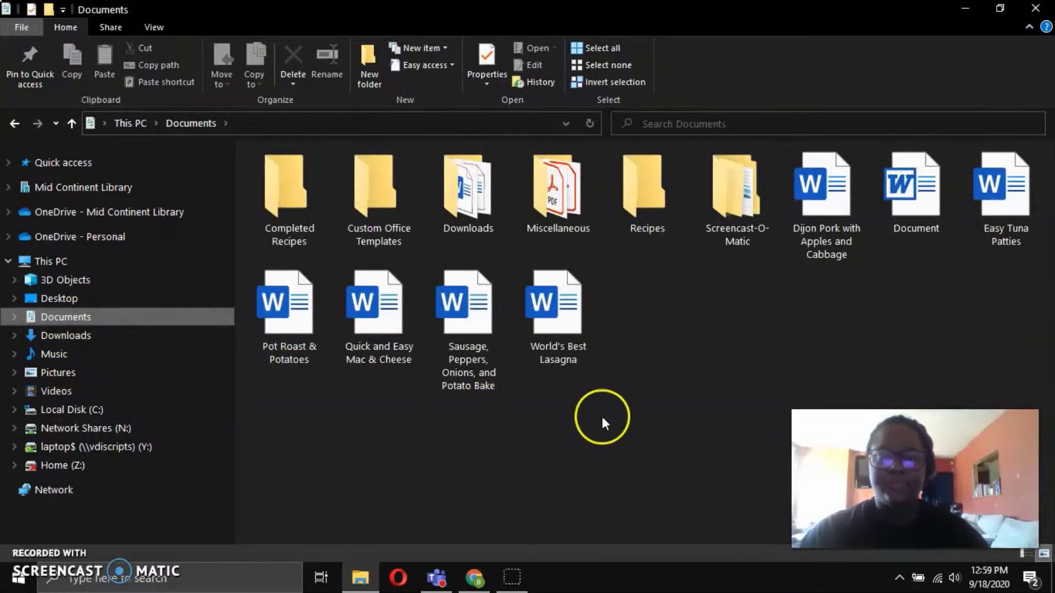
pyautogui.click(556, 356)
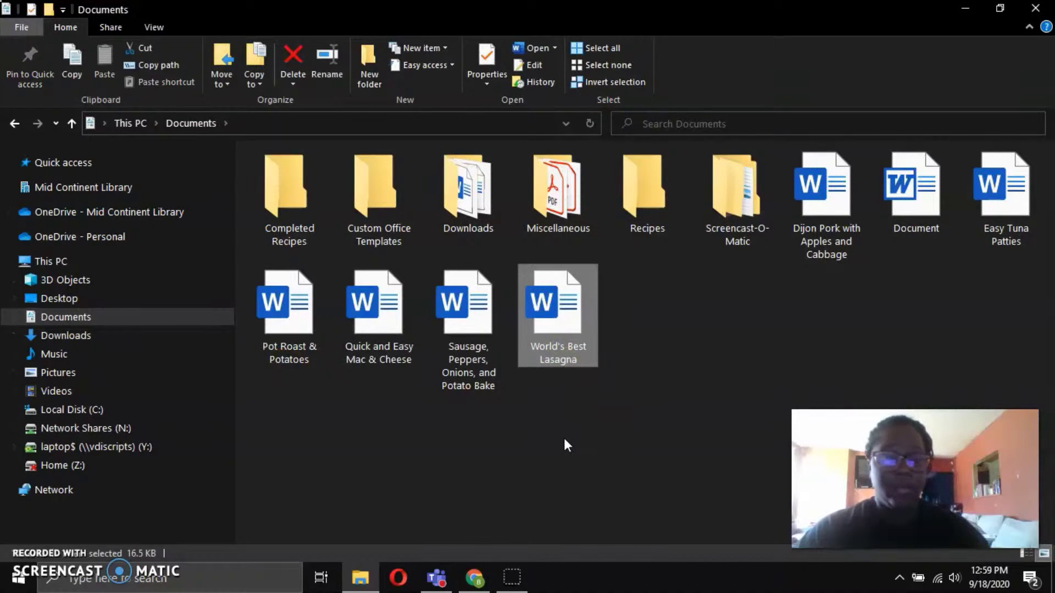
pyautogui.click(116, 103)
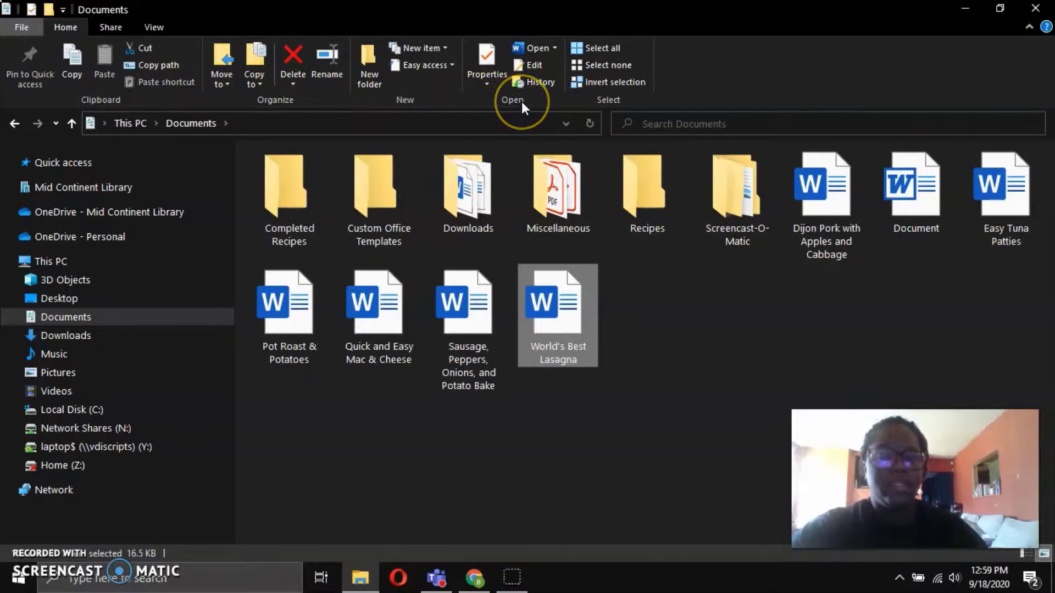
pyautogui.click(489, 81)
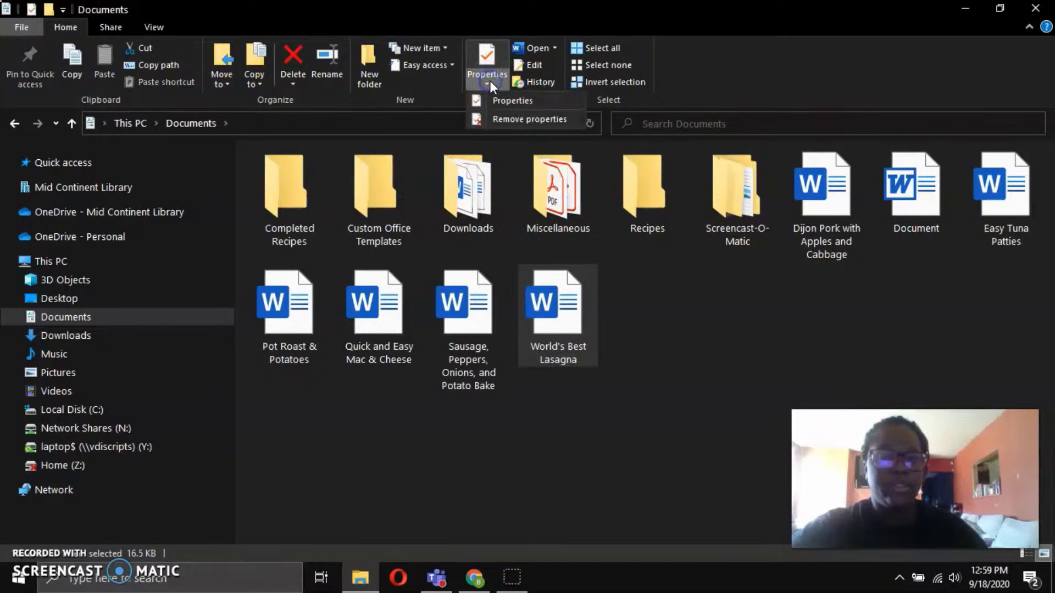
pyautogui.click(571, 103)
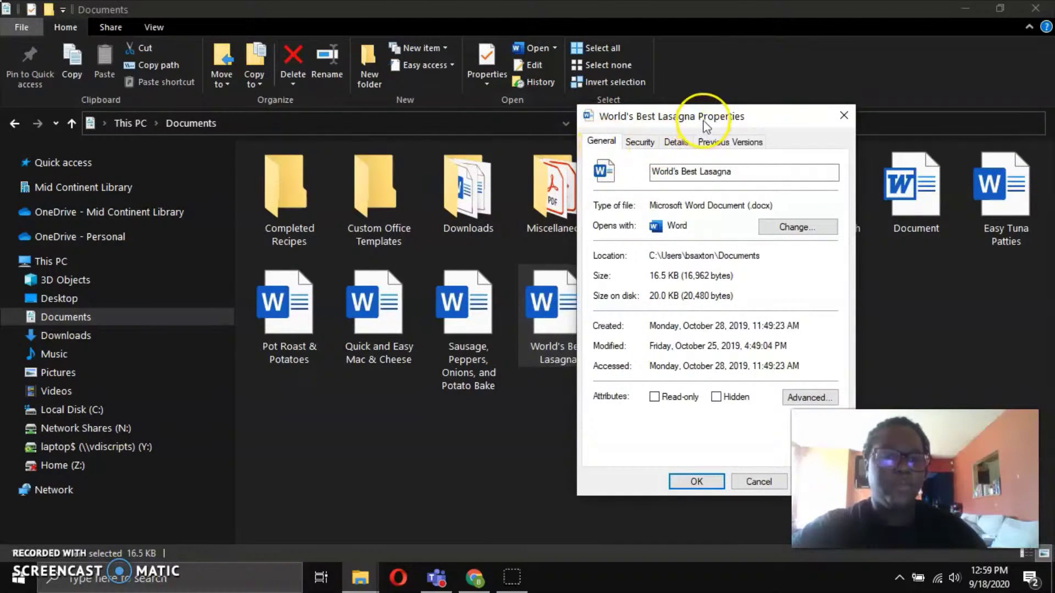
pyautogui.moveTo(707, 118); pyautogui.dragTo(754, 110)
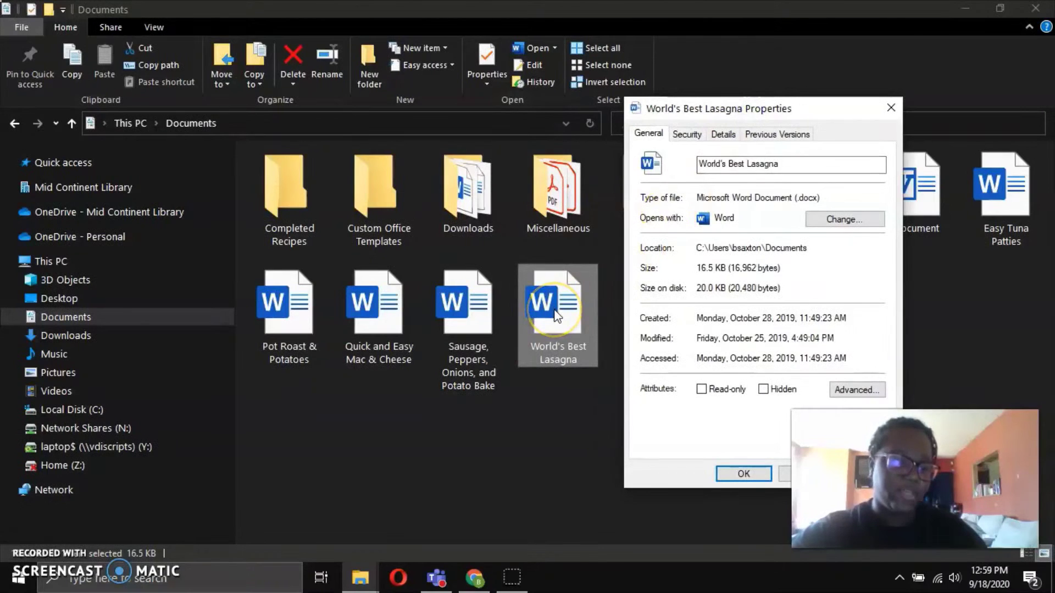
pyautogui.click(781, 112)
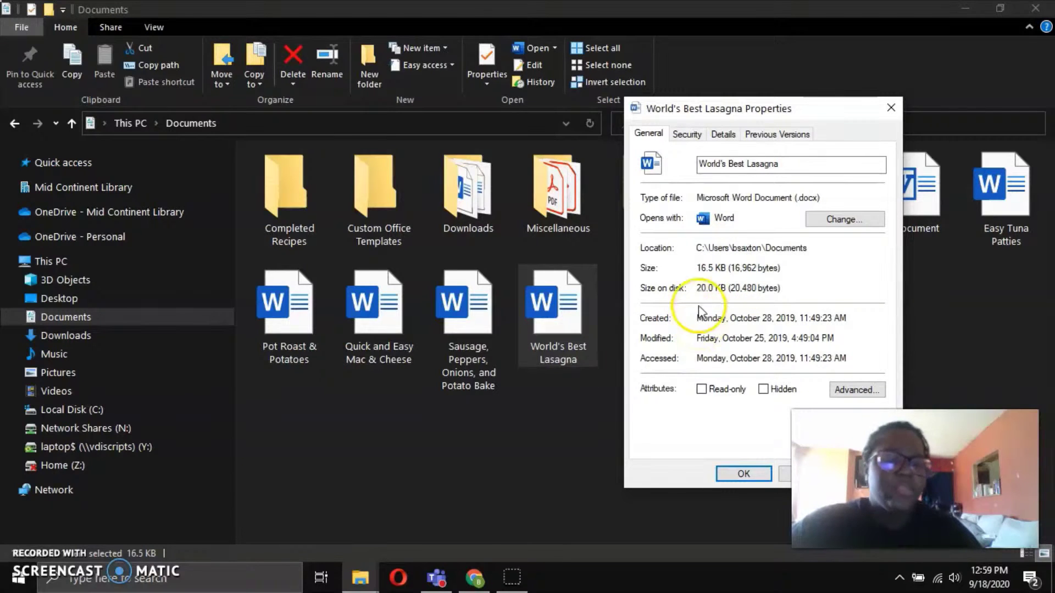
# Review the security and previous versions information of the World's Best Lasagna document, and close its properties without changes.
pyautogui.click(687, 133)
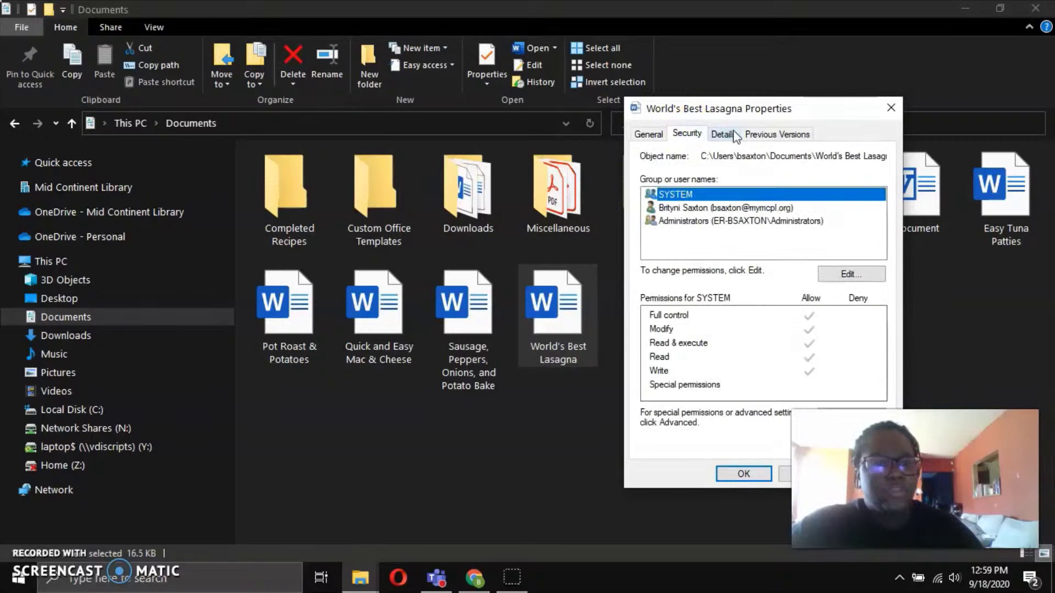
pyautogui.click(765, 134)
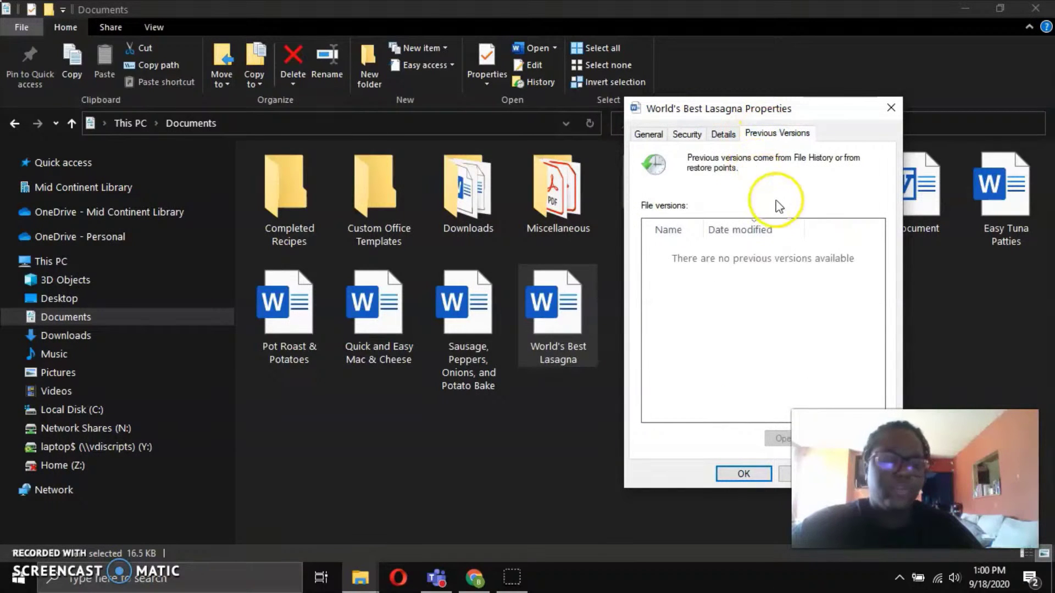
pyautogui.moveTo(742, 109); pyautogui.dragTo(676, 116)
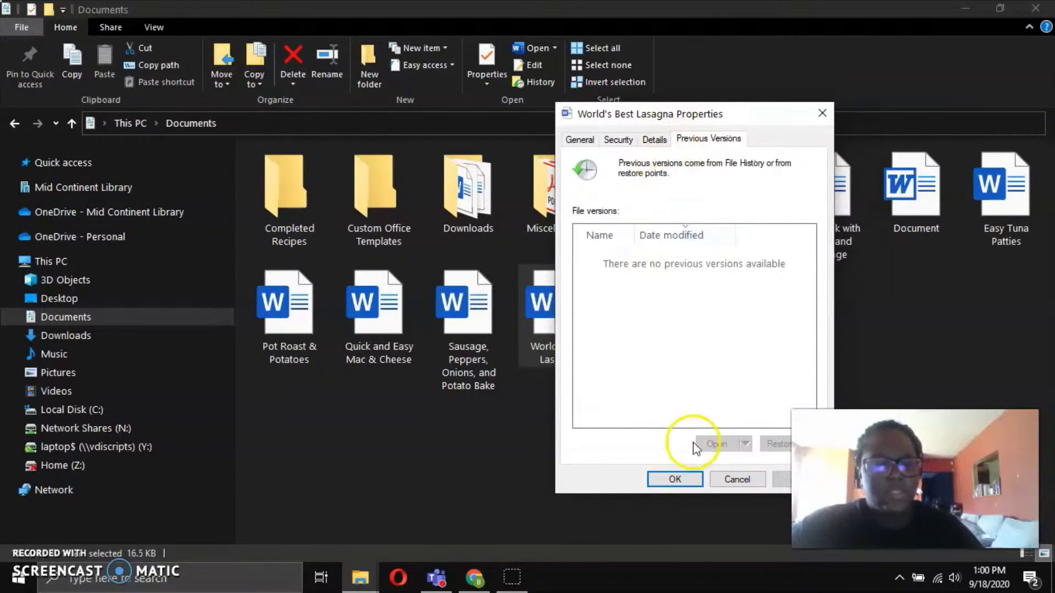
pyautogui.click(725, 480)
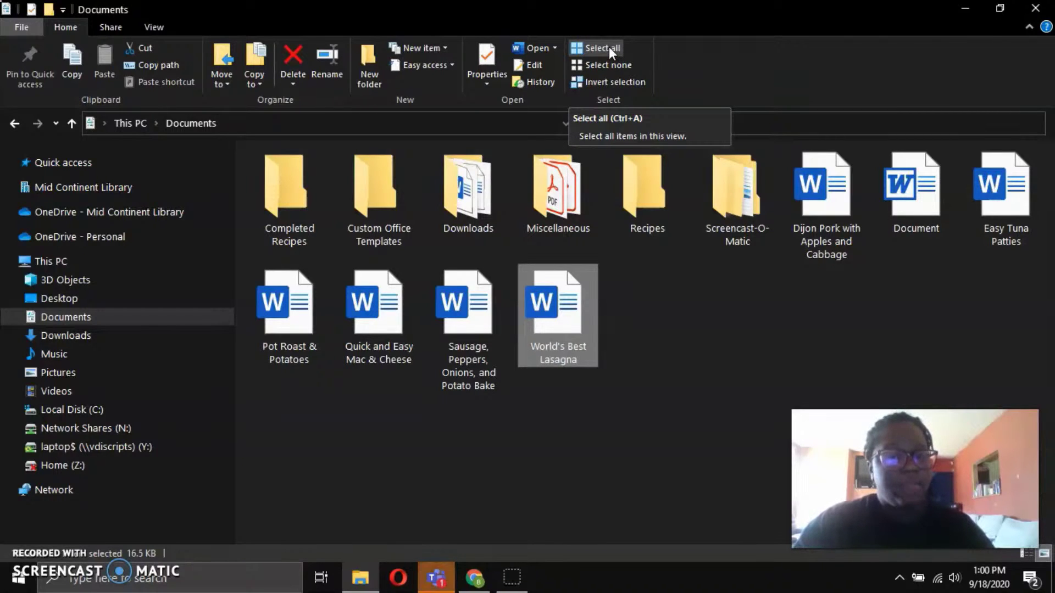
# Select every item in the Documents folder and deselect them all again by inverting the selection.
pyautogui.click(609, 47)
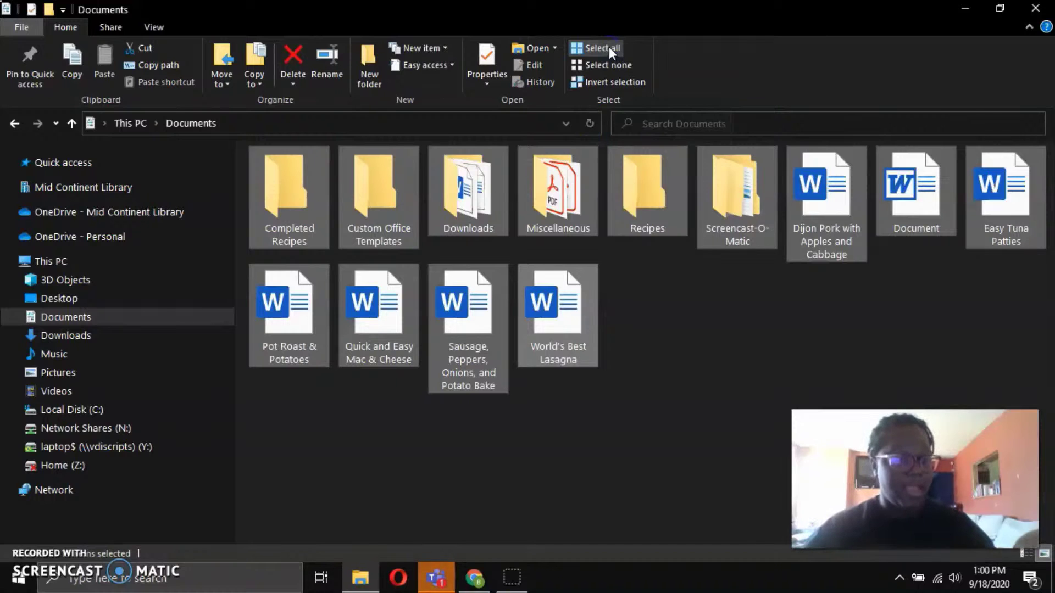
pyautogui.click(617, 84)
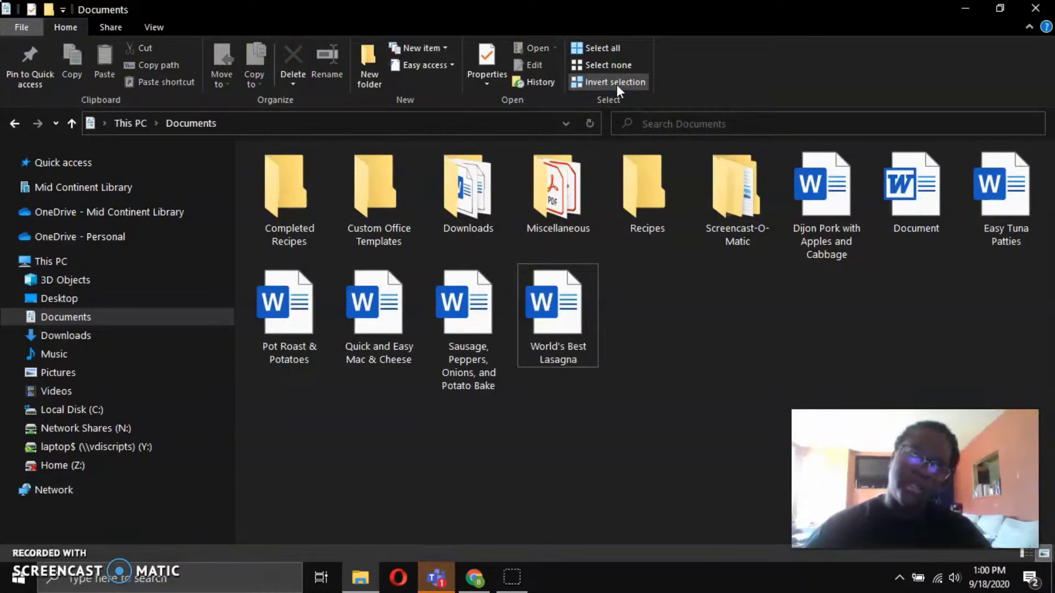
pyautogui.click(621, 66)
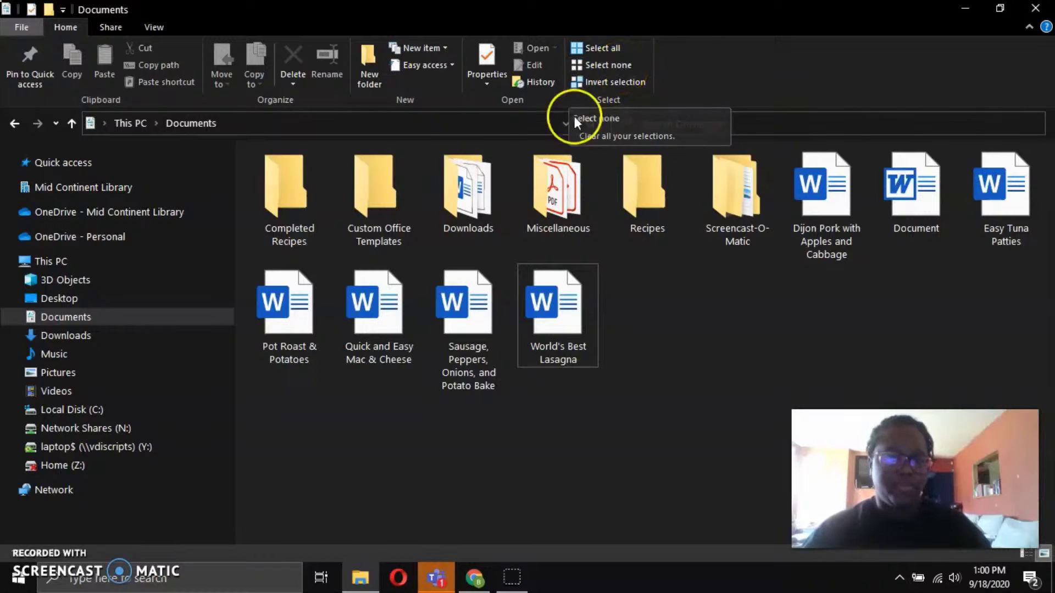
# Select Completed Recipes, Downloads, Recipes, Dijon Pork, Easy Tuna Patties, Quick and Easy Mac & Cheese and World's Best Lasagna together, and invert the selection twice.
pyautogui.click(298, 201)
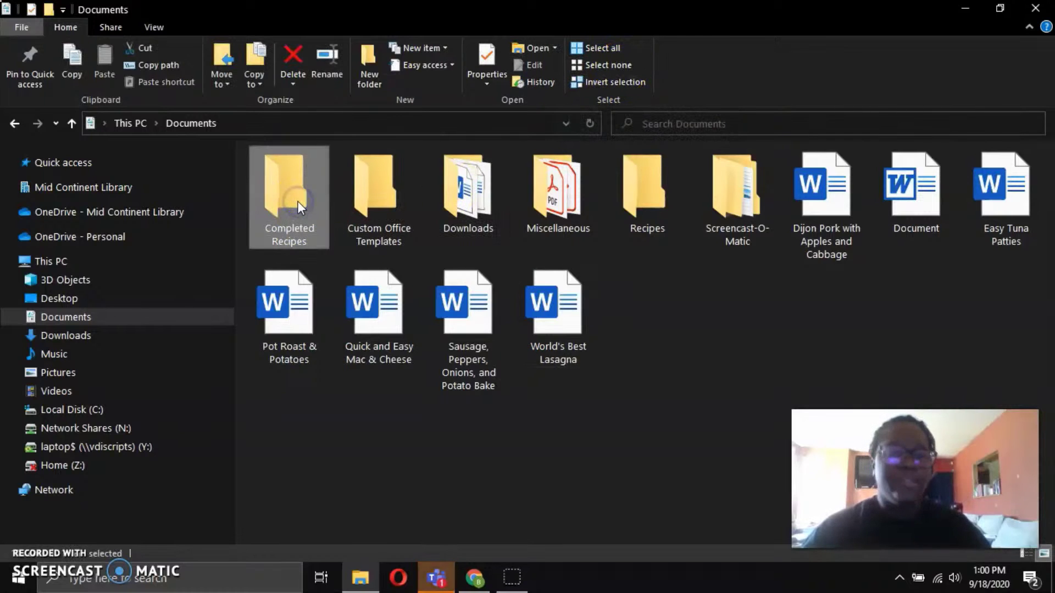
pyautogui.keyDown('ctrl'); pyautogui.click(352, 282); pyautogui.keyUp('ctrl')
pyautogui.keyDown('ctrl'); pyautogui.click(463, 239); pyautogui.keyUp('ctrl')
pyautogui.keyDown('ctrl'); pyautogui.click(554, 331); pyautogui.keyUp('ctrl')
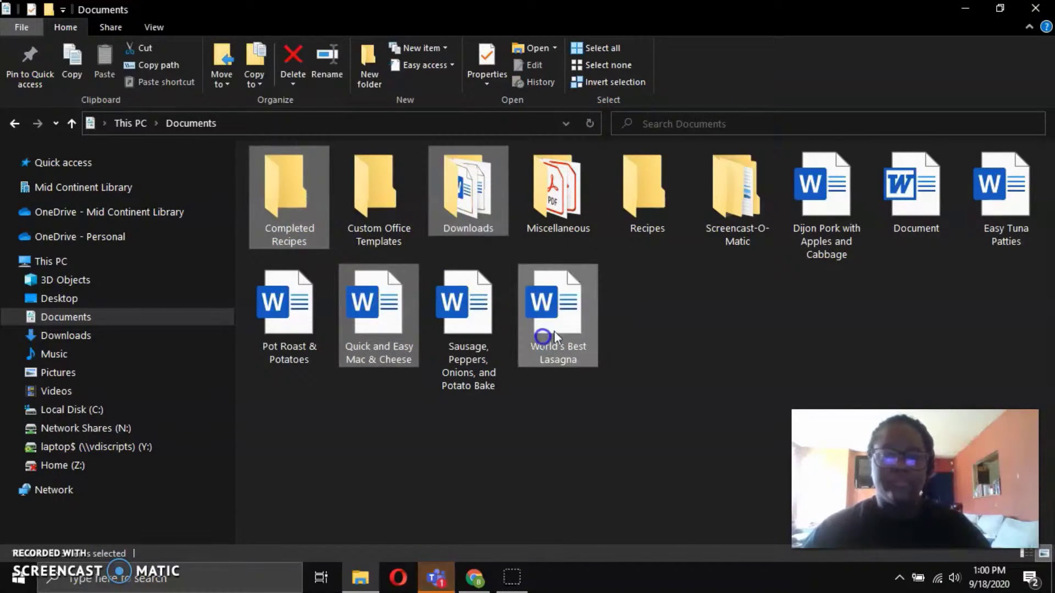
pyautogui.keyDown('ctrl'); pyautogui.click(649, 199); pyautogui.keyUp('ctrl')
pyautogui.keyDown('ctrl'); pyautogui.click(810, 209); pyautogui.keyUp('ctrl')
pyautogui.keyDown('ctrl'); pyautogui.click(982, 218); pyautogui.keyUp('ctrl')
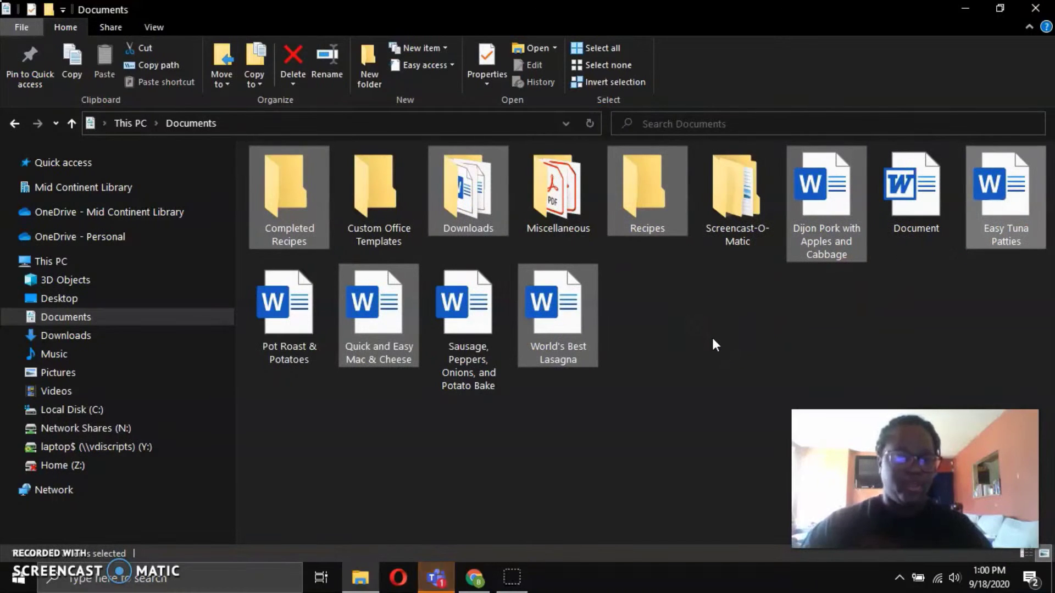
pyautogui.click(618, 87)
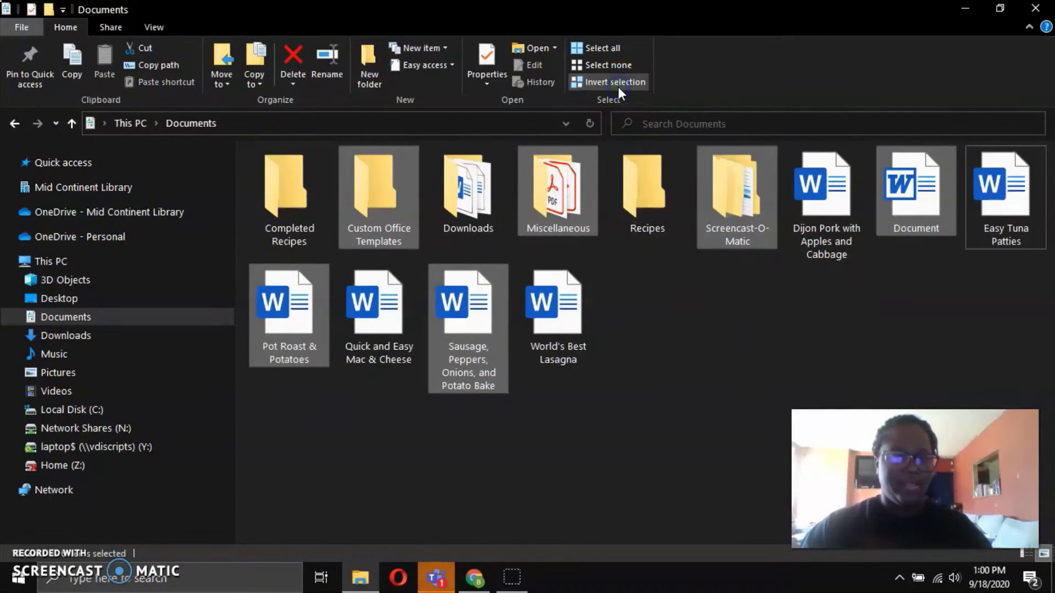
pyautogui.click(618, 87)
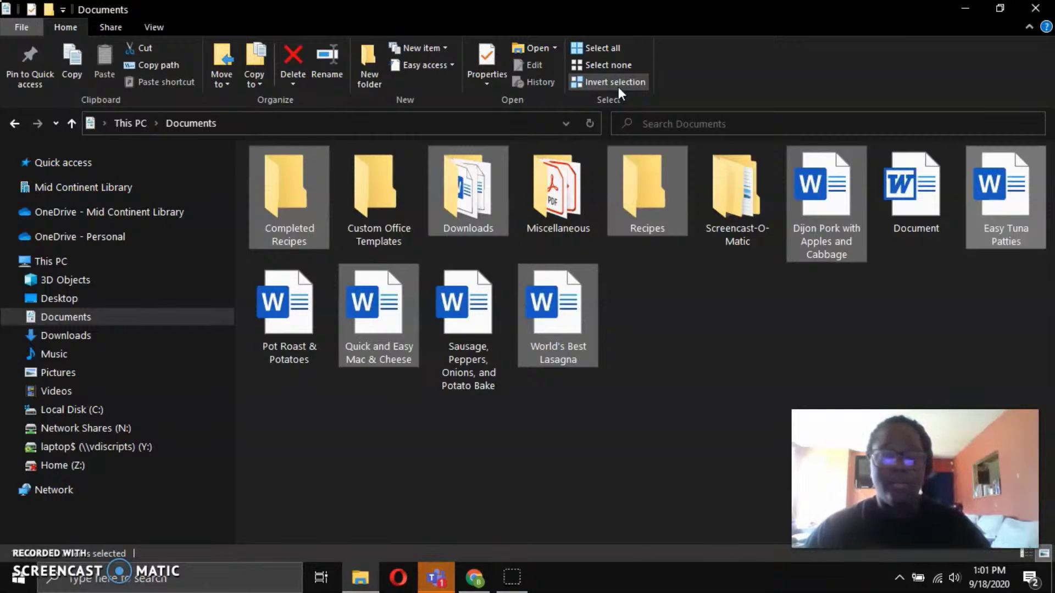
# Clear the selection, review the advanced security settings of the Documents folder, and close them without changes.
pyautogui.click(110, 29)
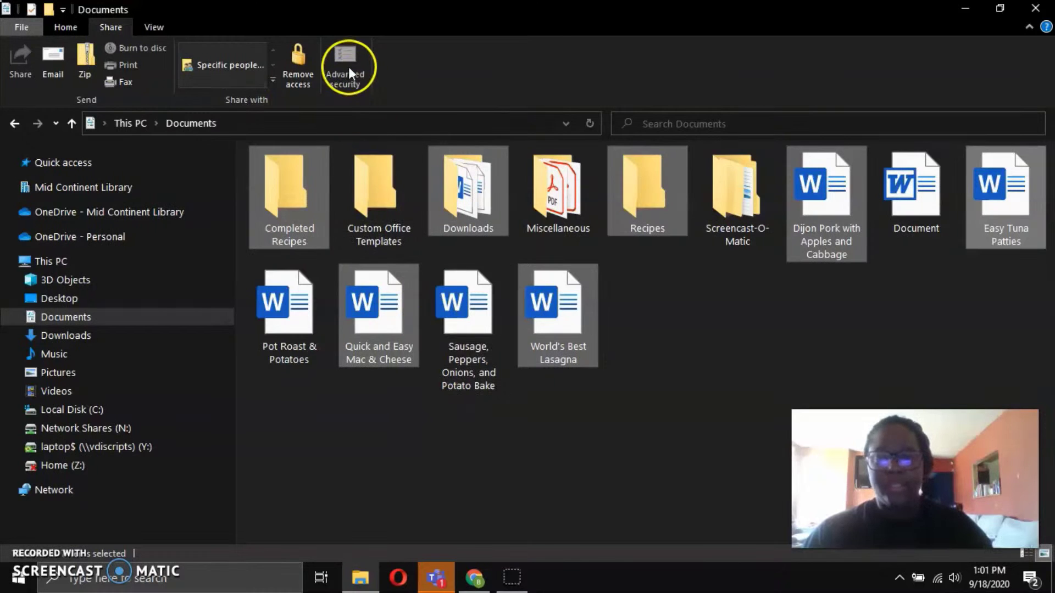
pyautogui.click(467, 447)
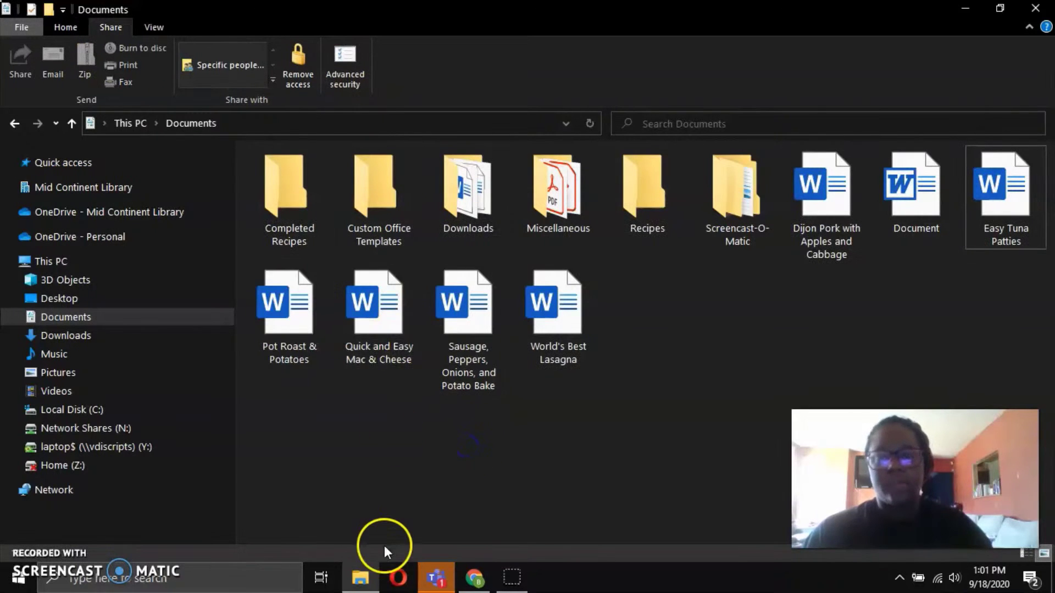
pyautogui.click(351, 78)
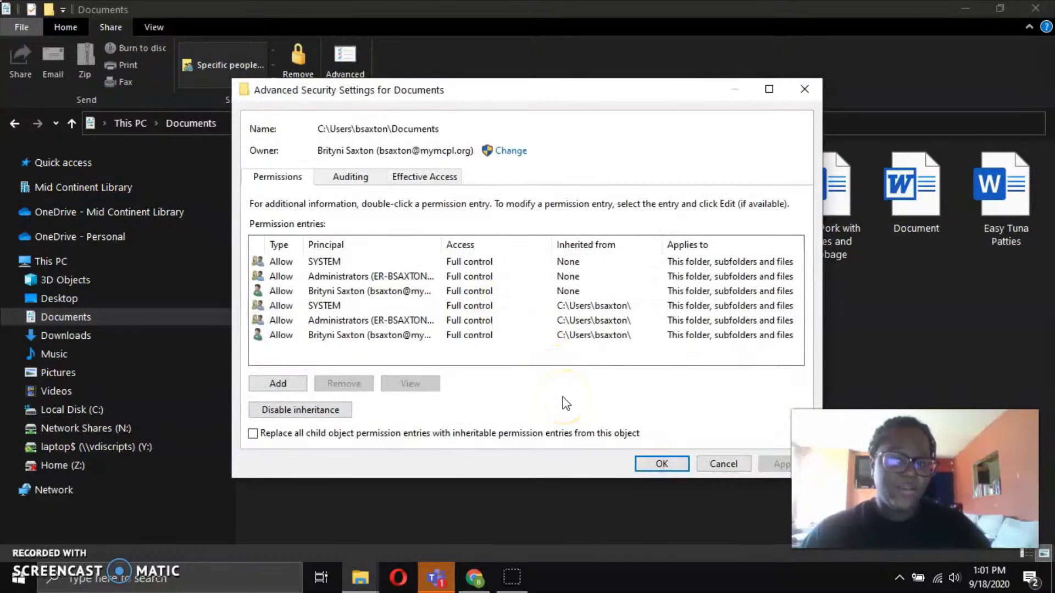
pyautogui.click(723, 464)
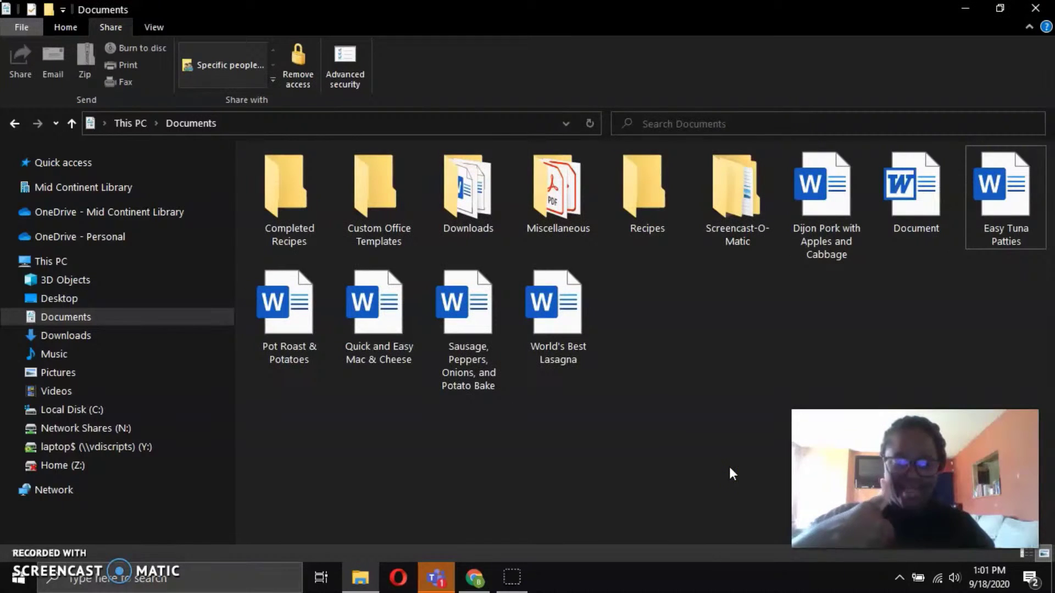
# Hide the navigation pane and show it again.
pyautogui.click(154, 27)
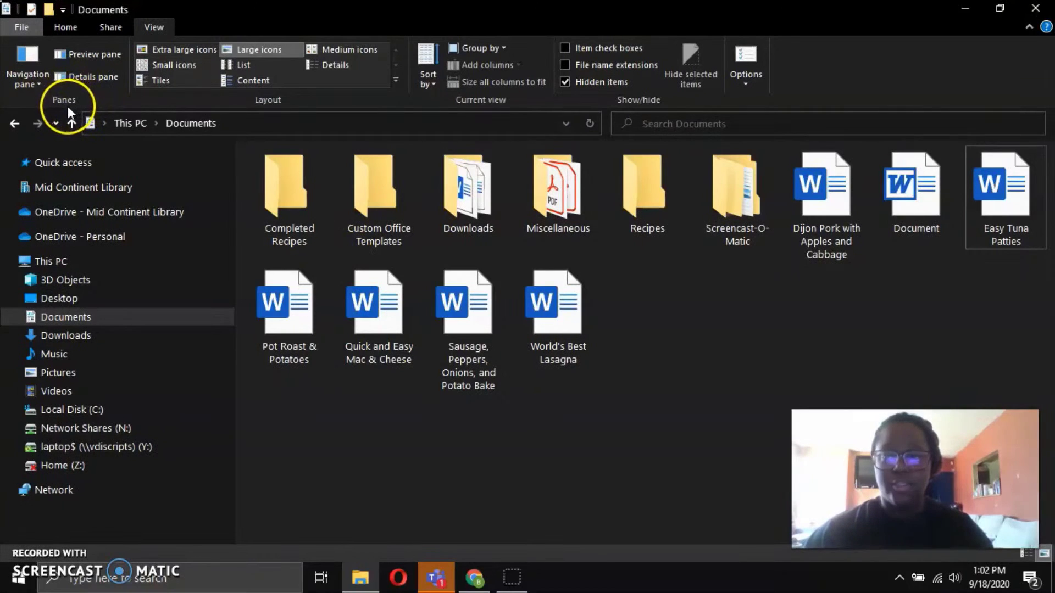
pyautogui.click(41, 83)
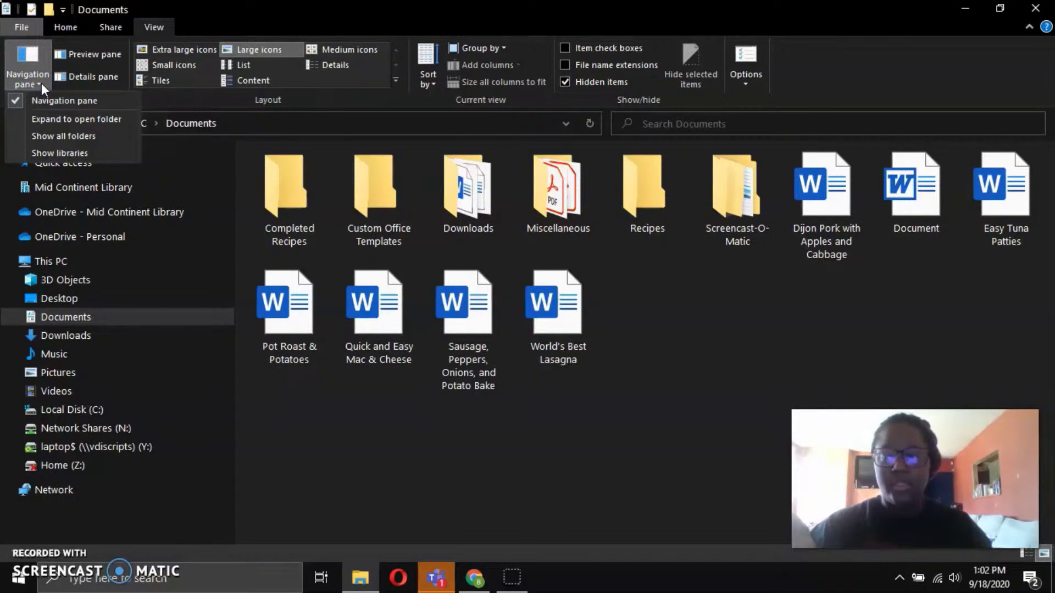
pyautogui.click(97, 105)
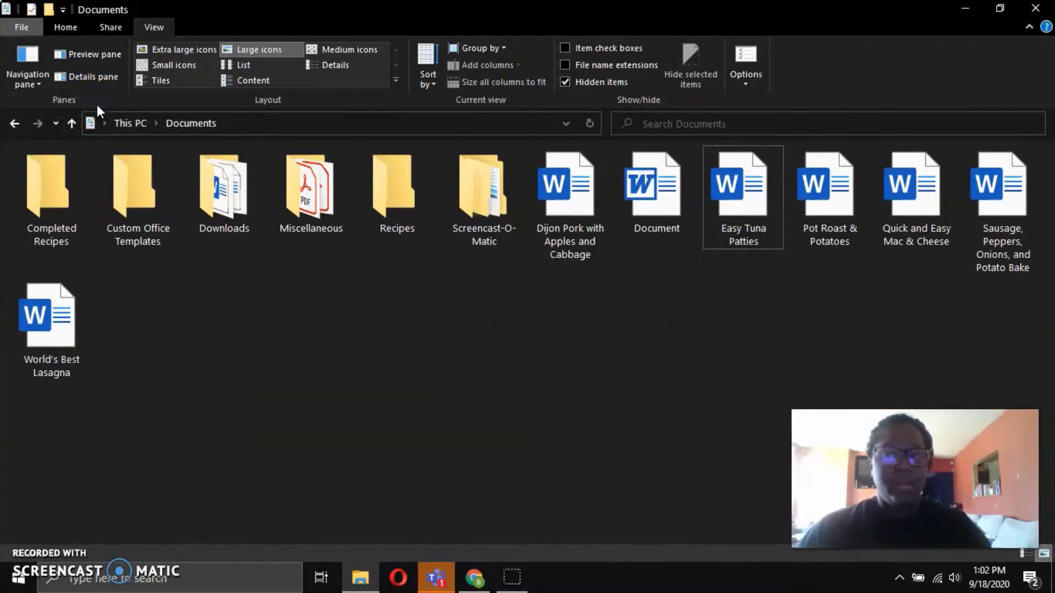
pyautogui.click(35, 88)
pyautogui.click(37, 101)
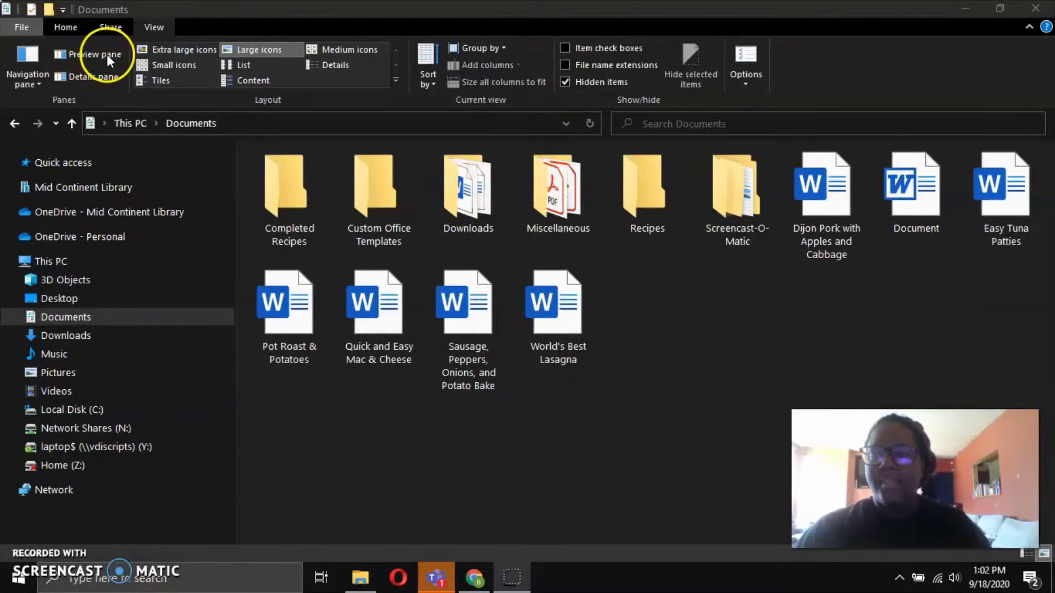
# Preview the Sausage, Peppers, Onions, and Potato Bake document in a widened preview pane and read it through to the end.
pyautogui.click(83, 51)
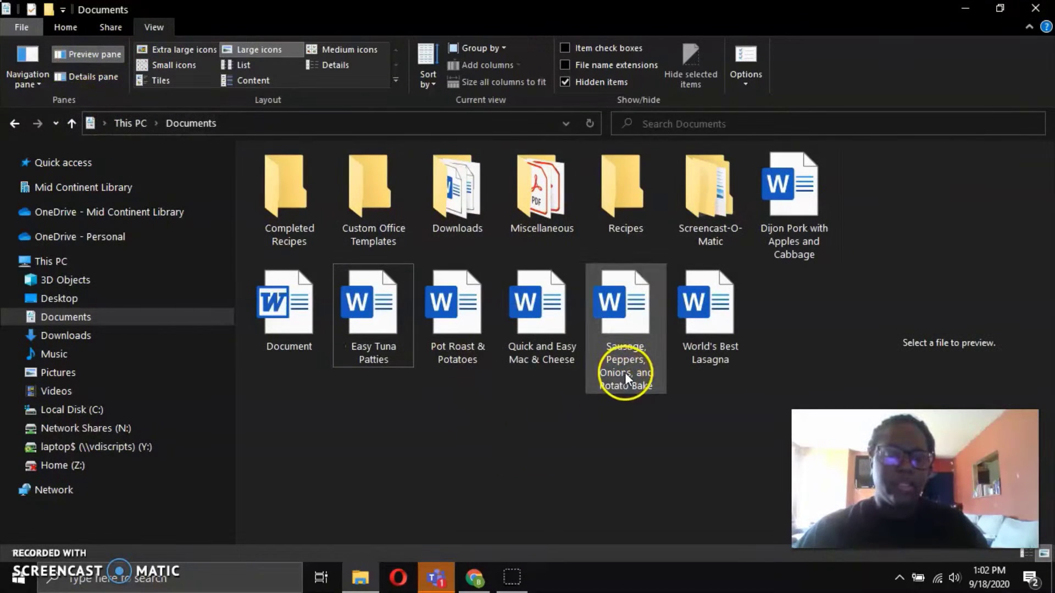
pyautogui.click(625, 372)
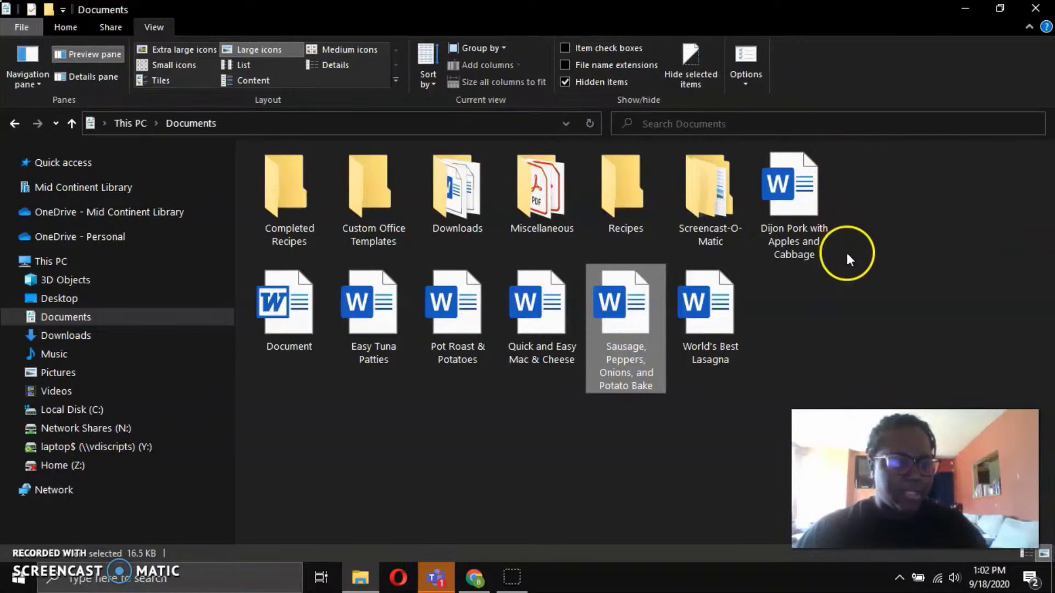
pyautogui.moveTo(841, 264); pyautogui.dragTo(803, 276)
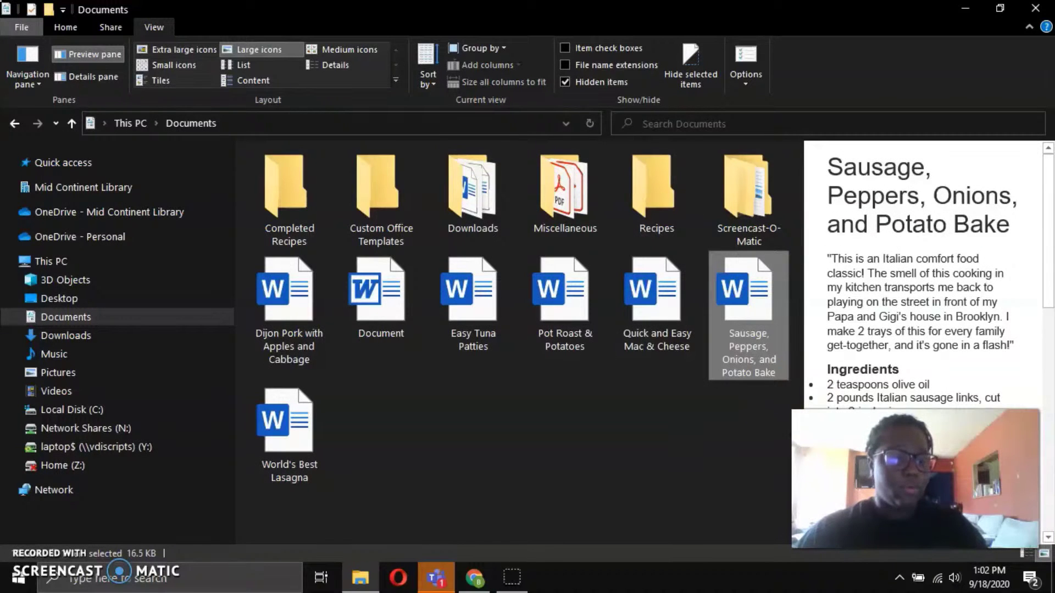
pyautogui.hotkey('alt', 'p')
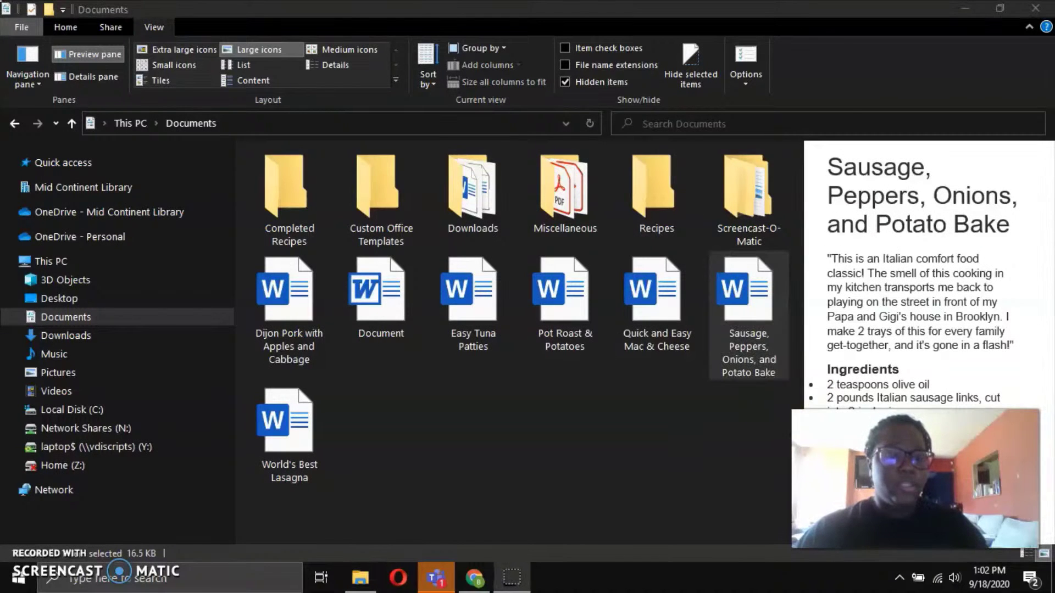
pyautogui.moveTo(915, 479); pyautogui.dragTo(672, 467)
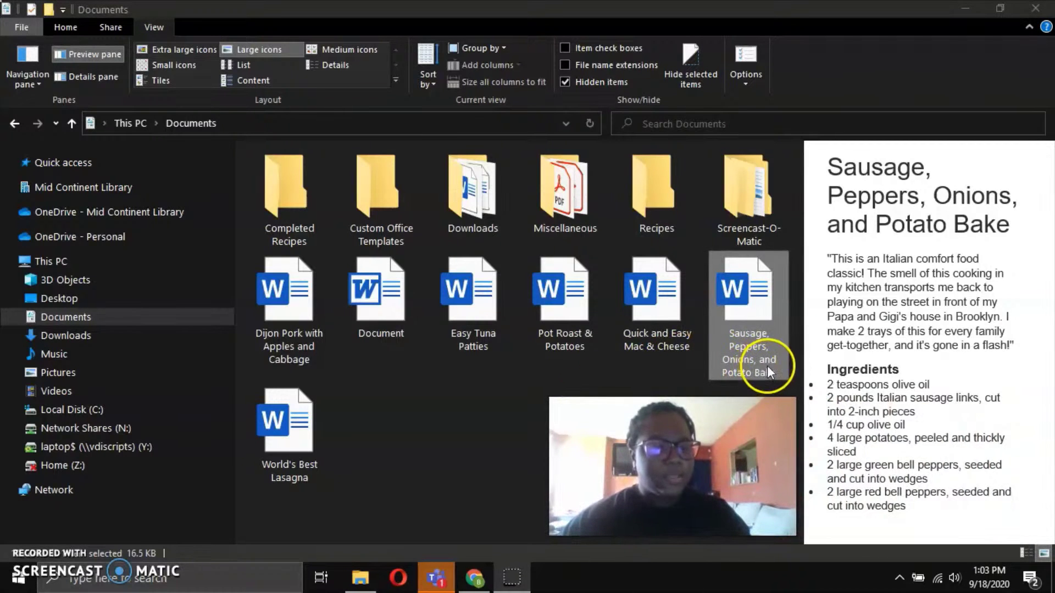
pyautogui.scroll(-2, 901, 308)
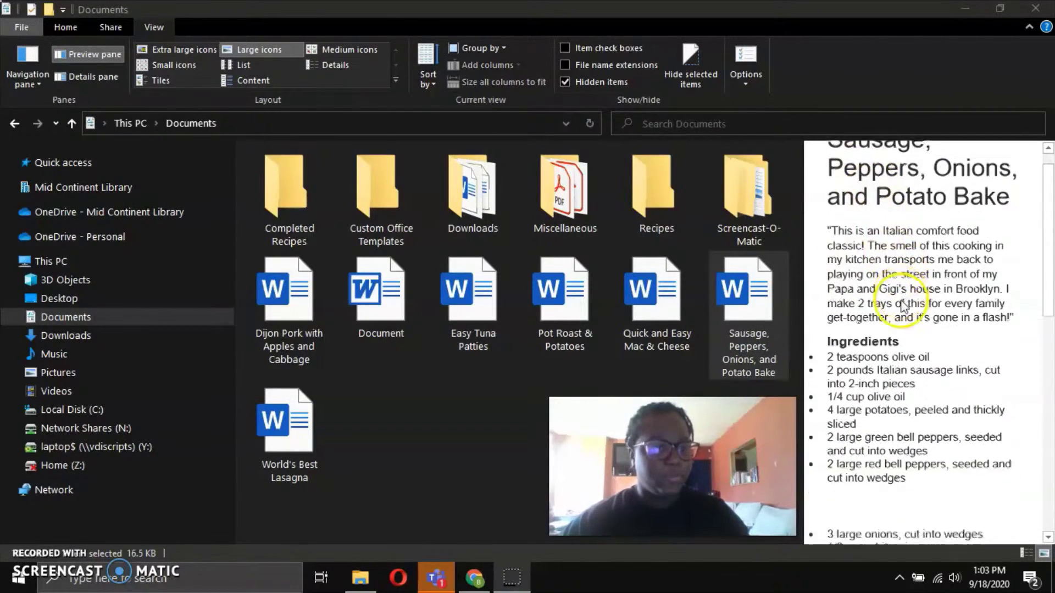
pyautogui.scroll(-6, 903, 310)
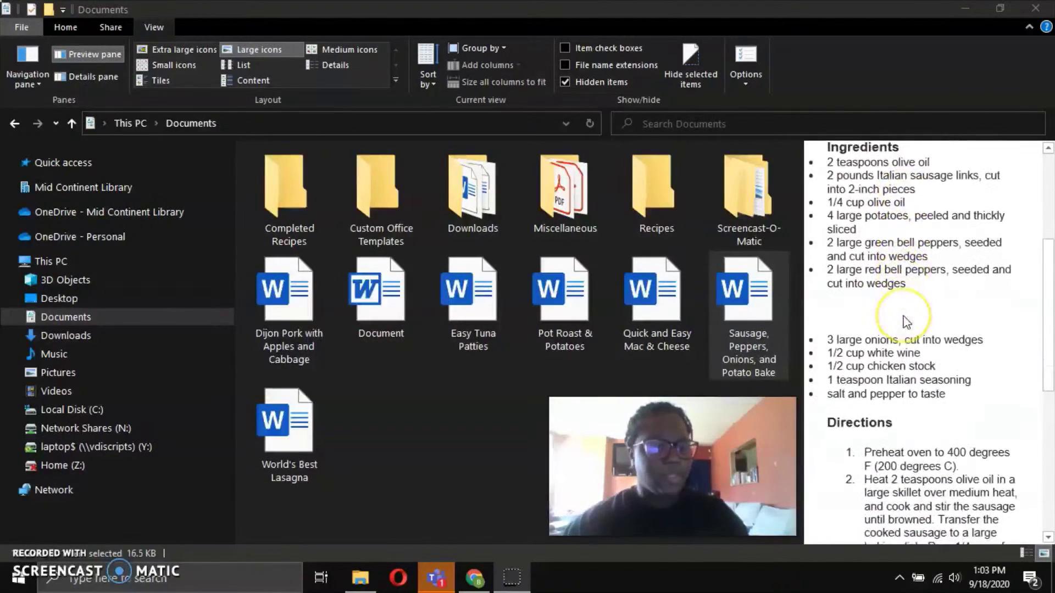
pyautogui.scroll(-6, 906, 322)
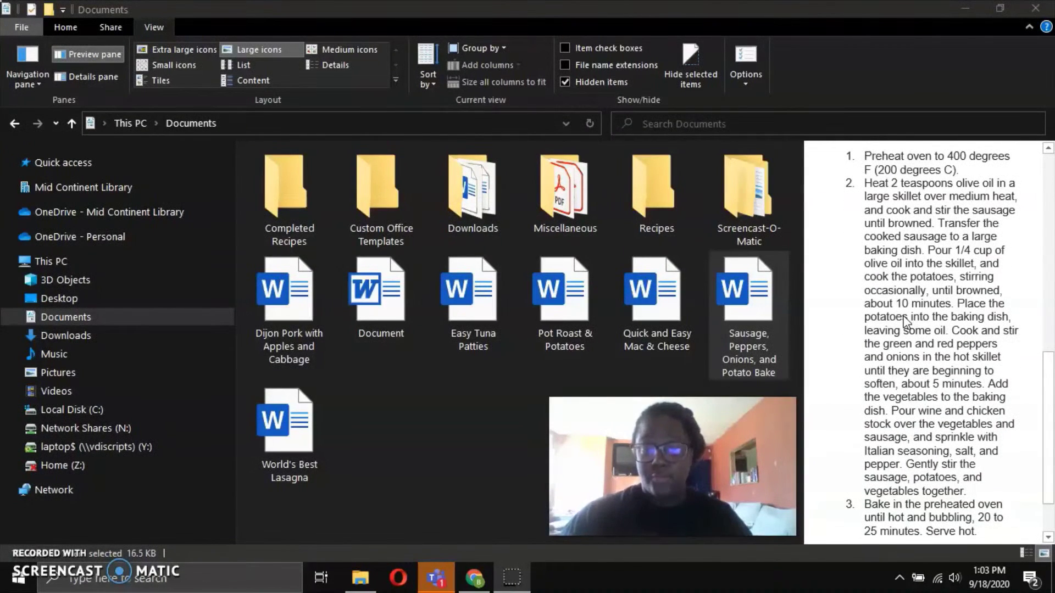
# Replace the preview with the details pane, review the Sausage, Peppers, Onions, and Potato Bake document's details, and hide the pane again.
pyautogui.click(97, 77)
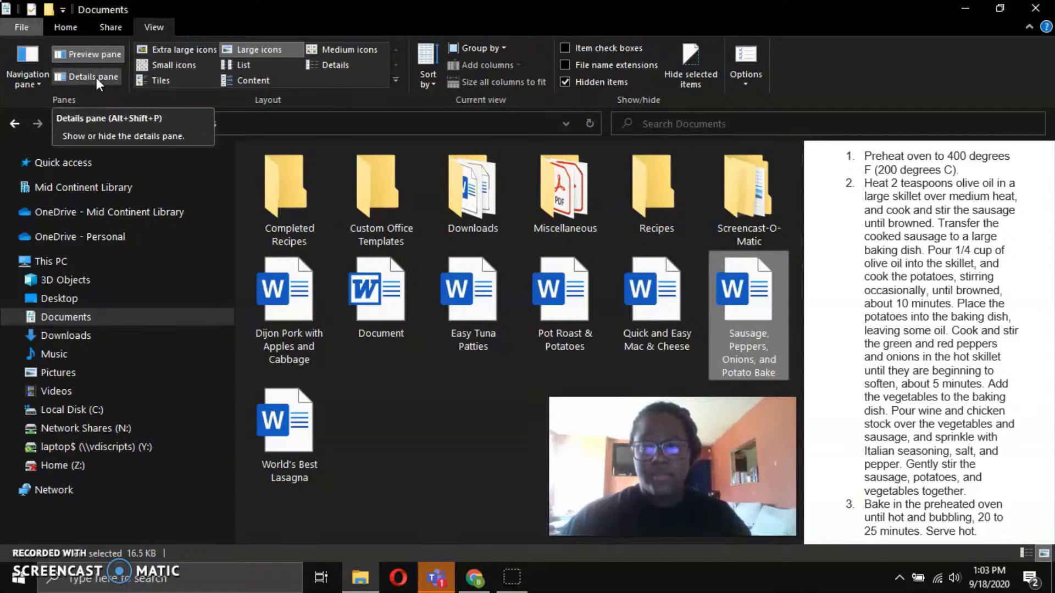
pyautogui.click(97, 77)
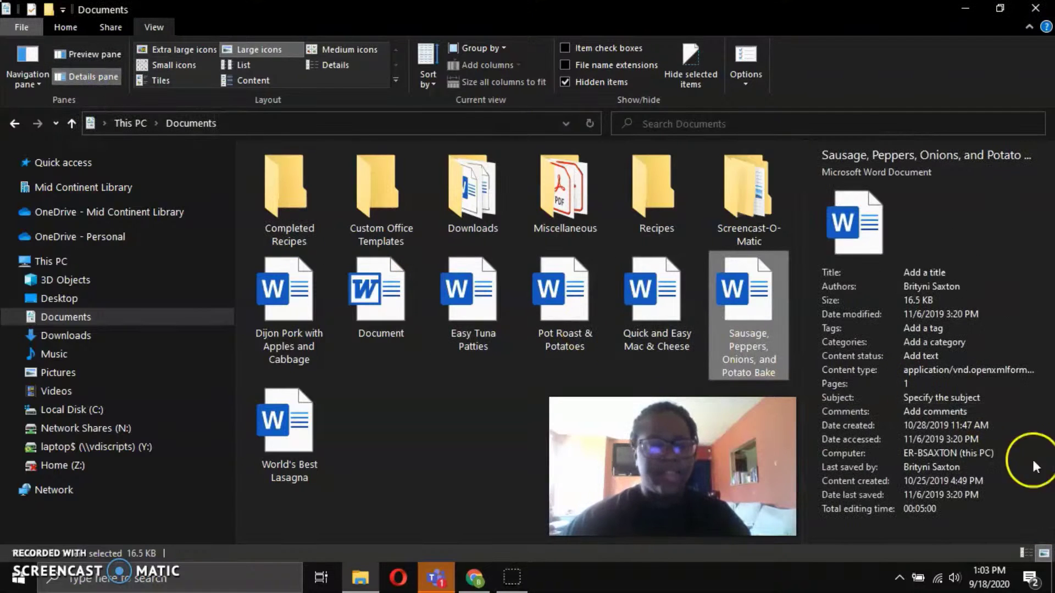
pyautogui.click(942, 371)
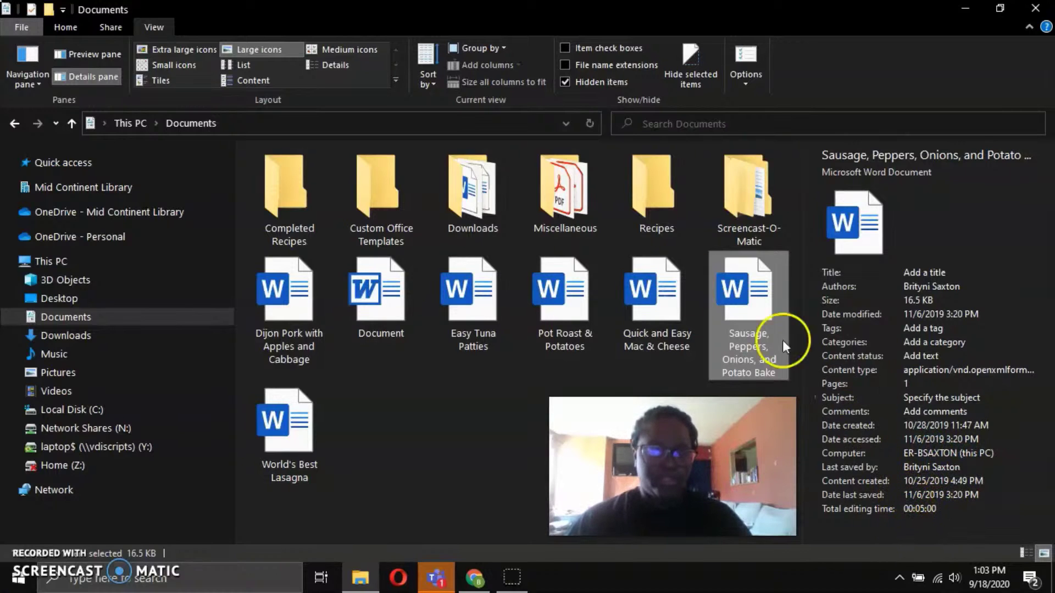
pyautogui.click(93, 77)
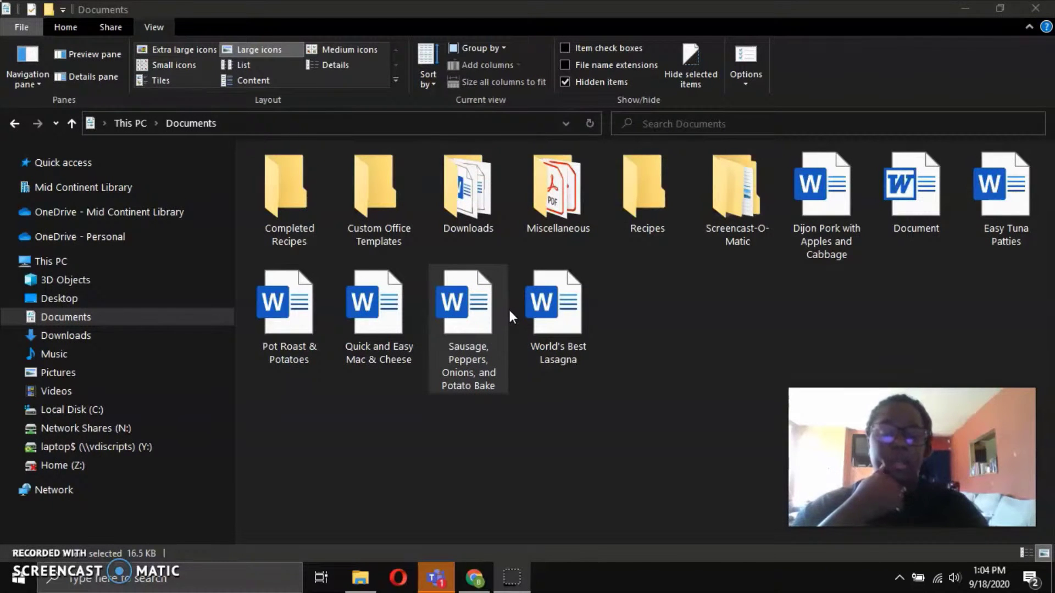
# Display the Documents folder with extra large icons and look through its contents.
pyautogui.click(172, 50)
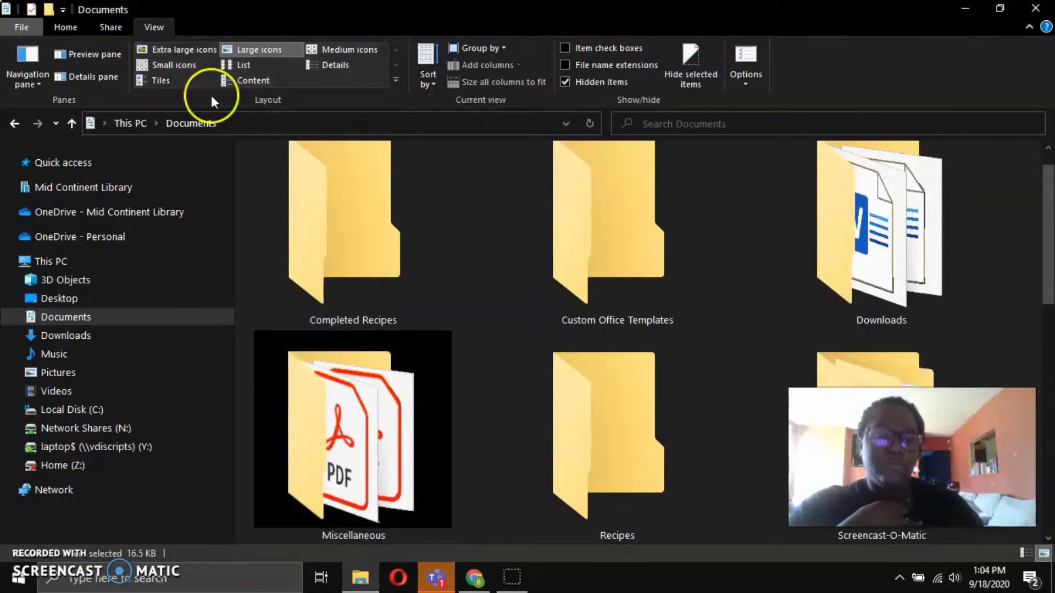
pyautogui.click(179, 48)
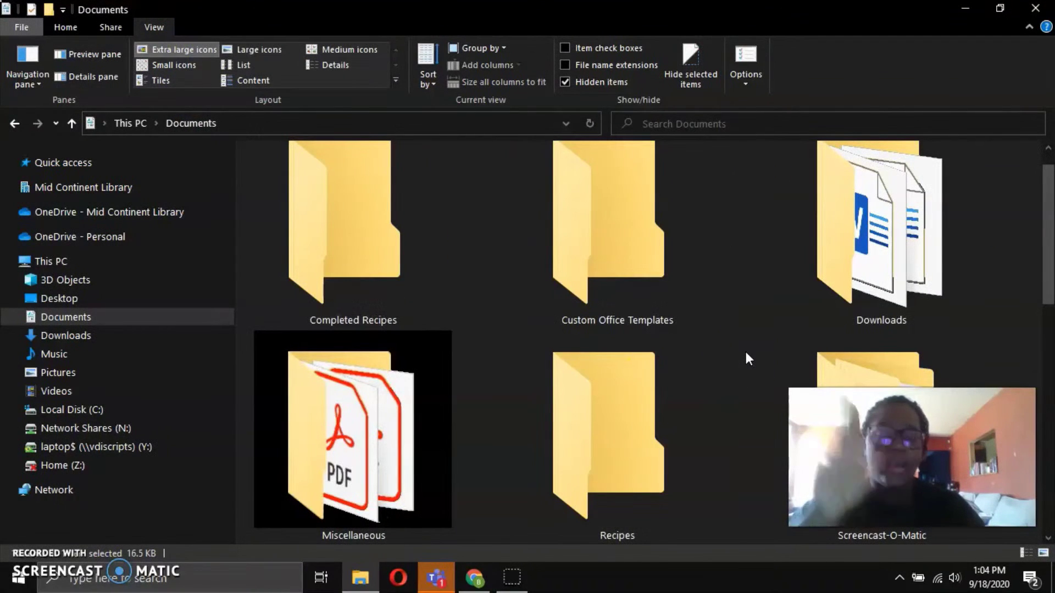
pyautogui.scroll(-2, 746, 353)
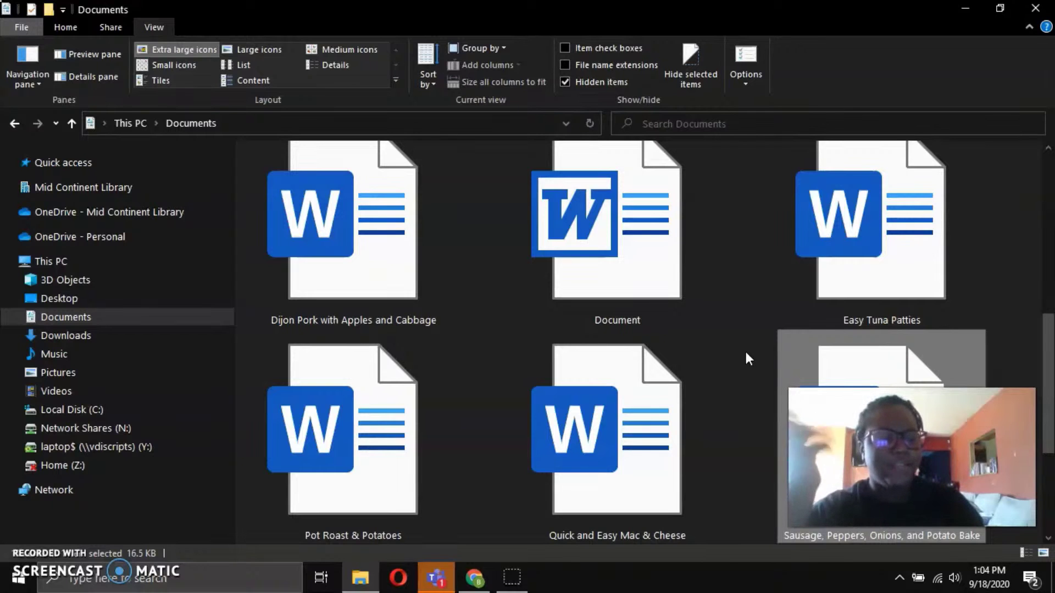
pyautogui.scroll(10, 746, 353)
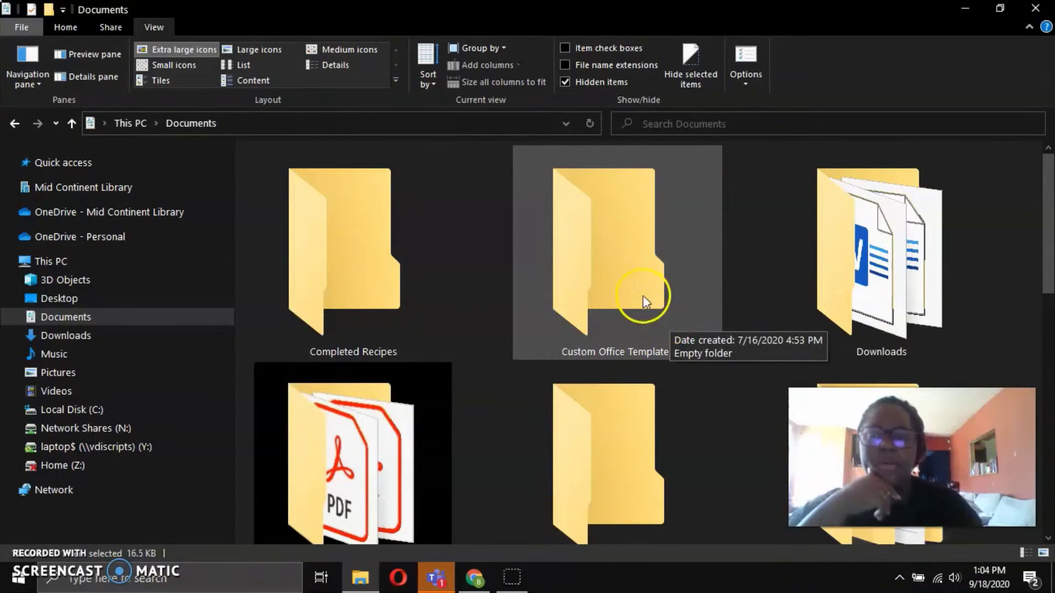
# Show the Documents folder in the small icons, tiles, content, list and large icons layouts in turn, ending with medium icons.
pyautogui.click(191, 63)
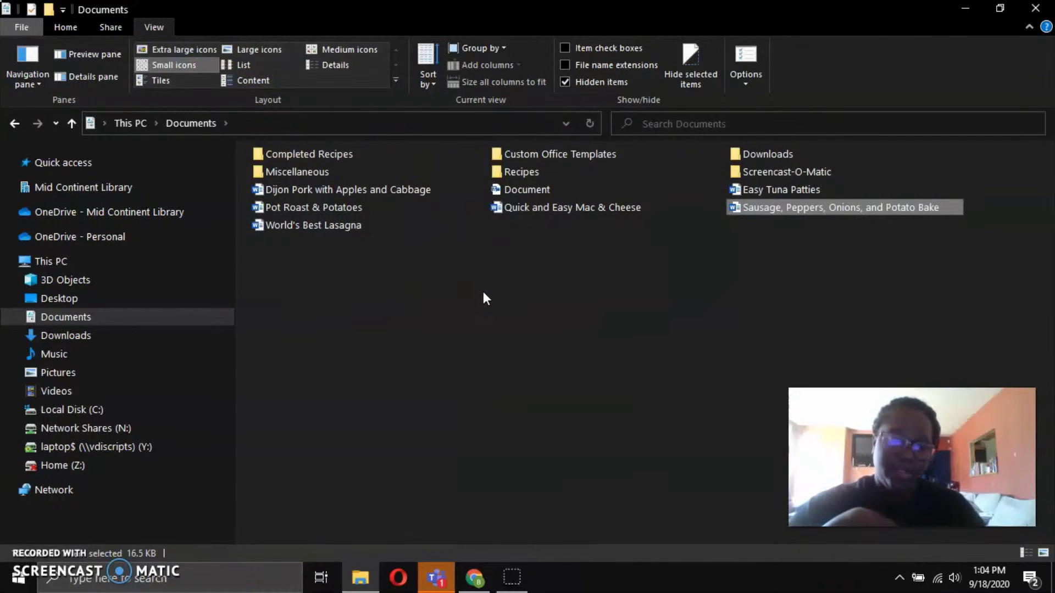
pyautogui.click(179, 82)
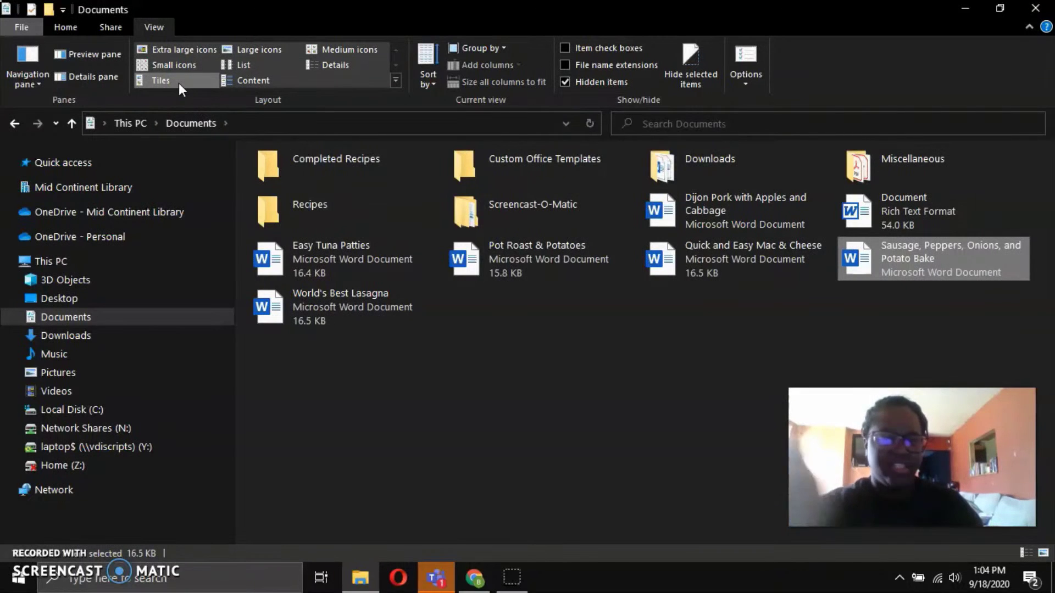
pyautogui.click(229, 79)
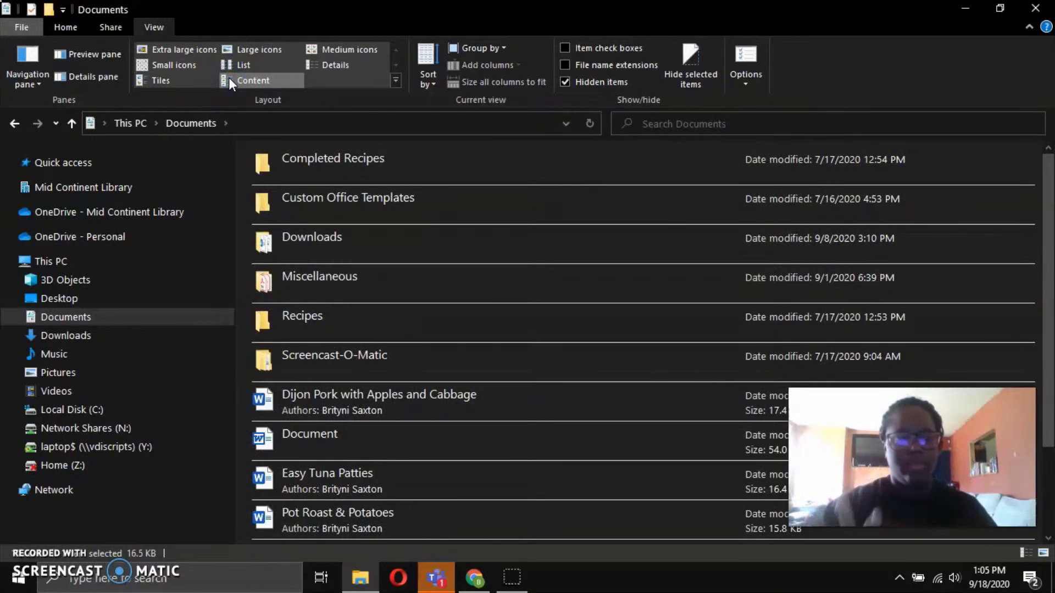
pyautogui.click(268, 60)
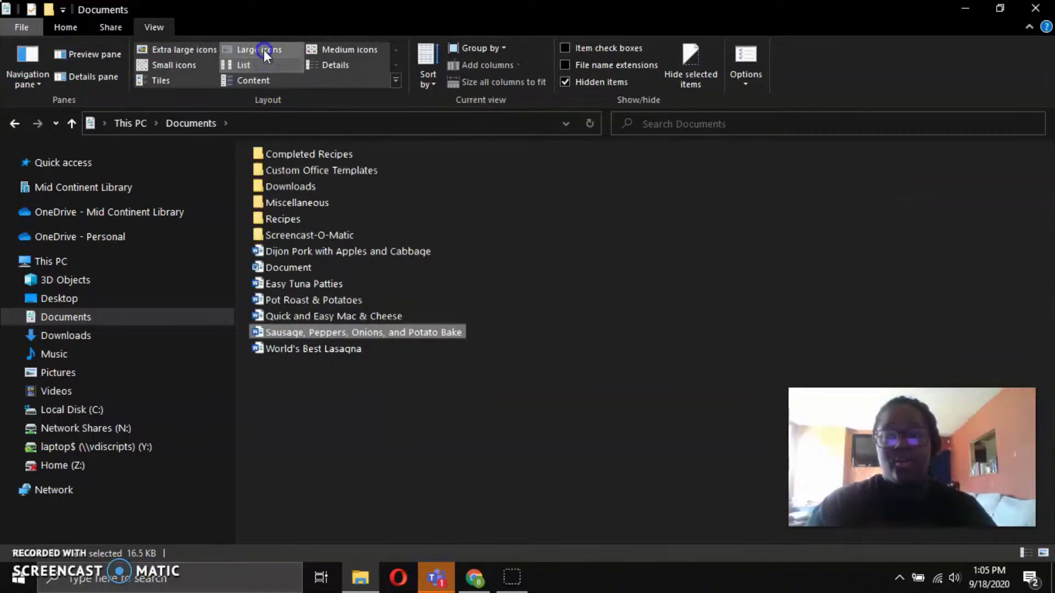
pyautogui.click(264, 49)
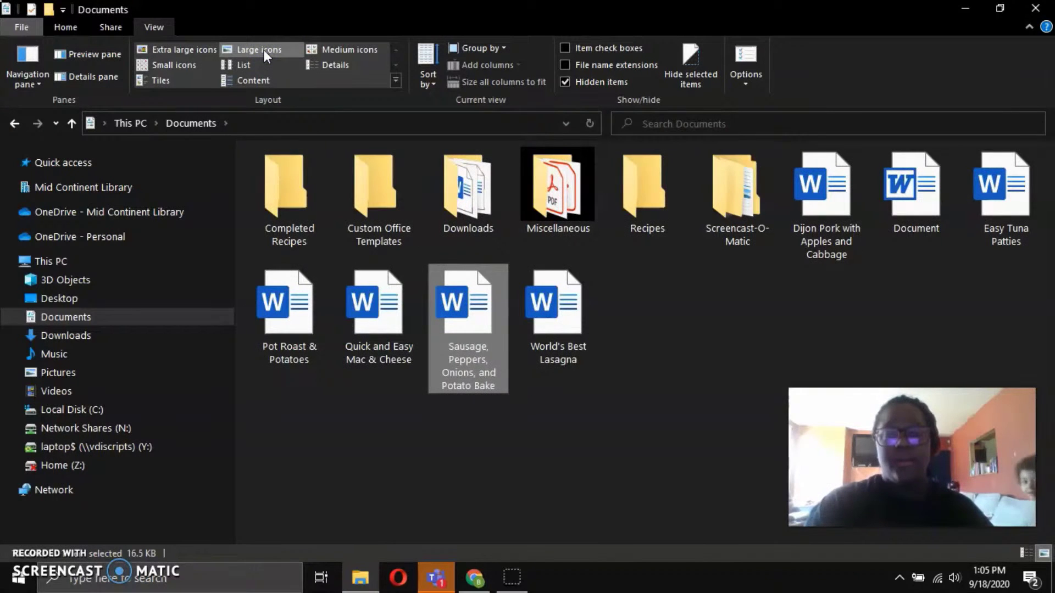
pyautogui.click(318, 46)
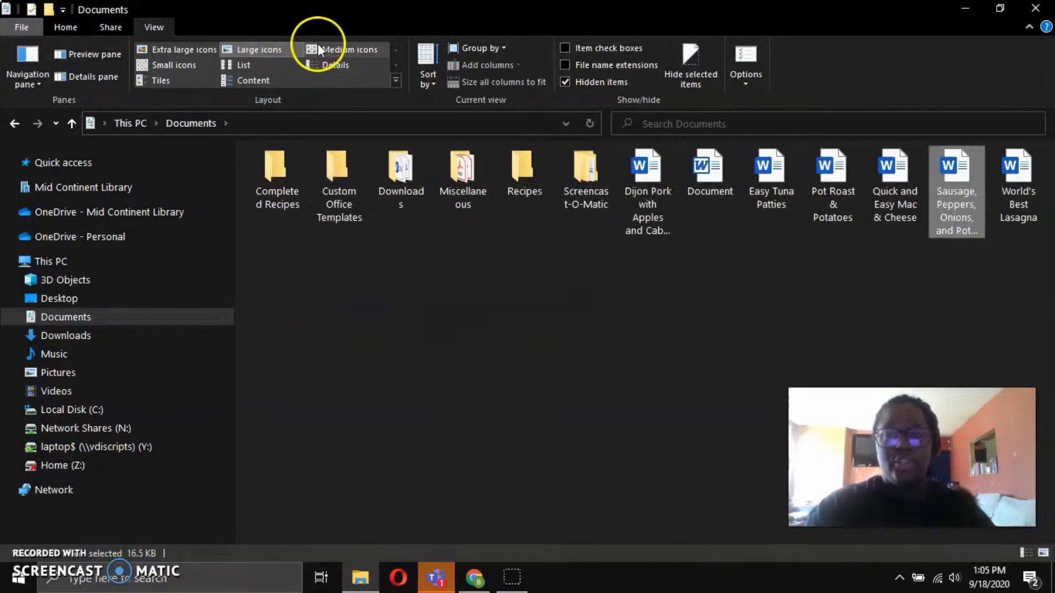
# Show the Documents folder in the details layout and view the available columns and the Type column's filter options.
pyautogui.click(340, 63)
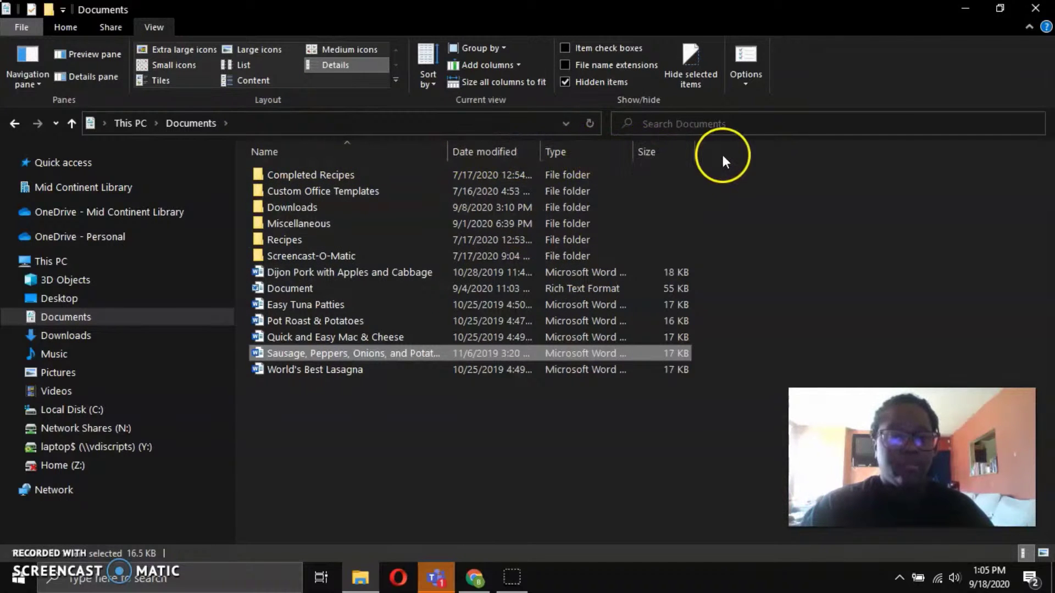
pyautogui.rightClick(641, 151)
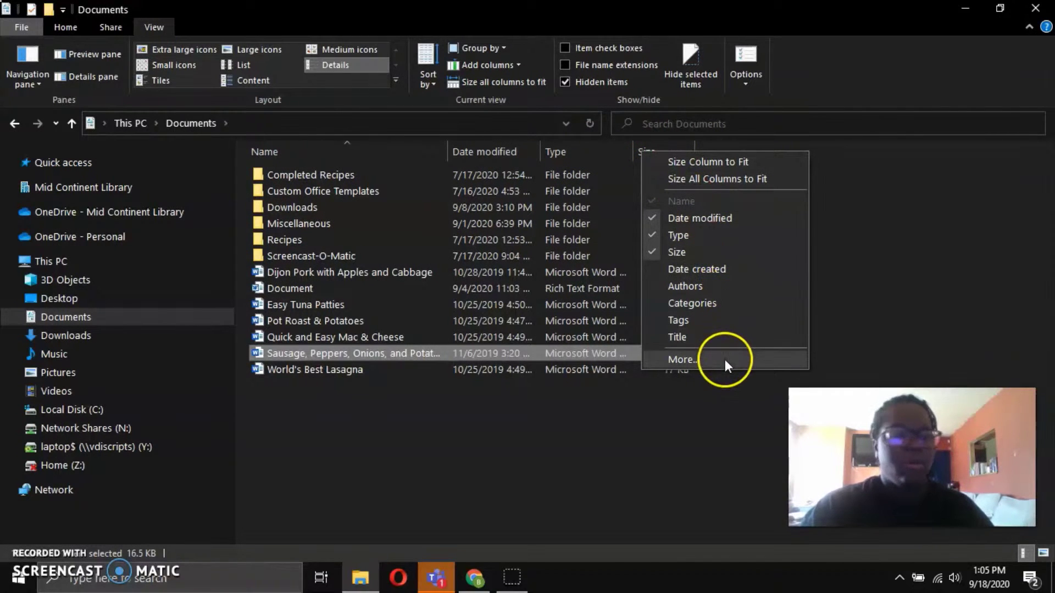
pyautogui.click(503, 440)
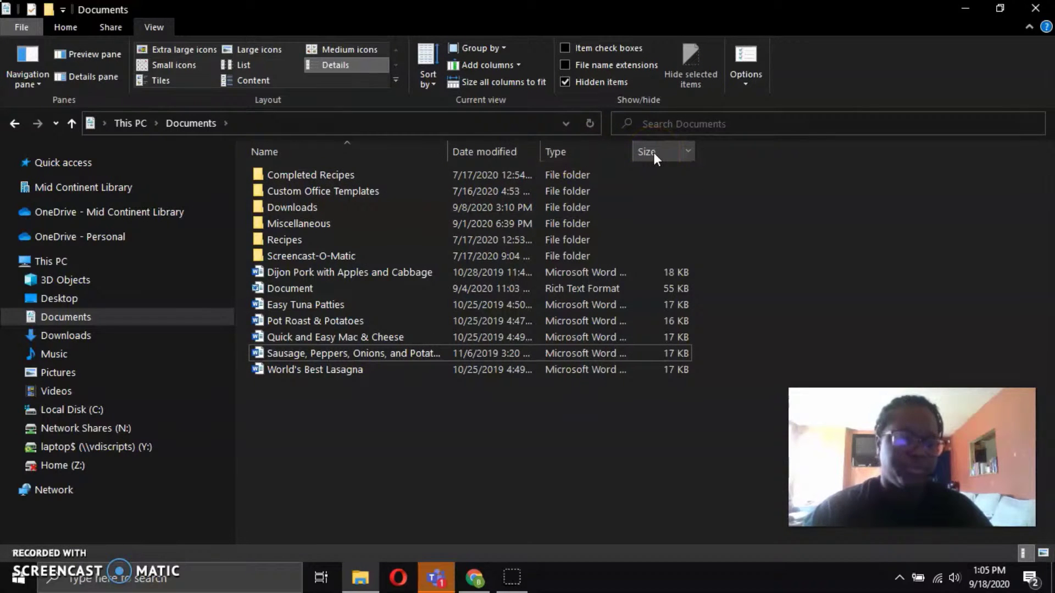
pyautogui.click(627, 154)
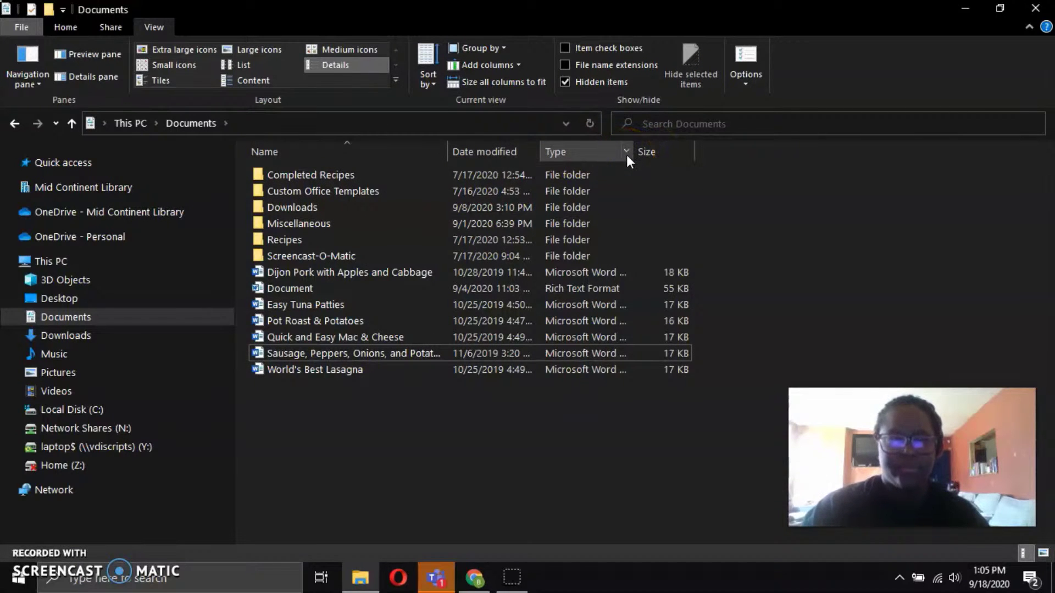
pyautogui.click(625, 153)
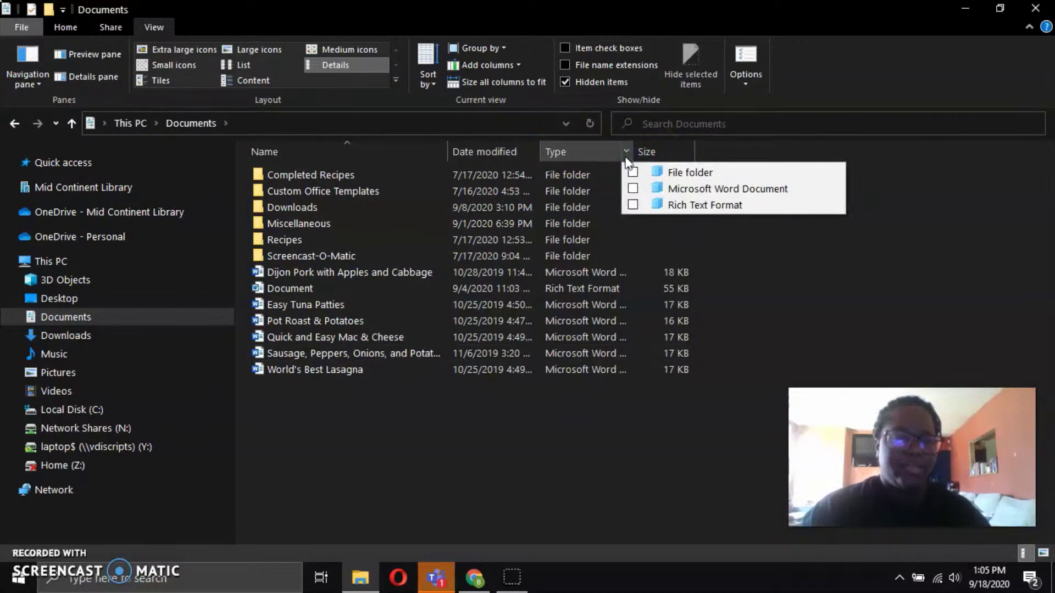
pyautogui.click(548, 445)
pyautogui.click(429, 241)
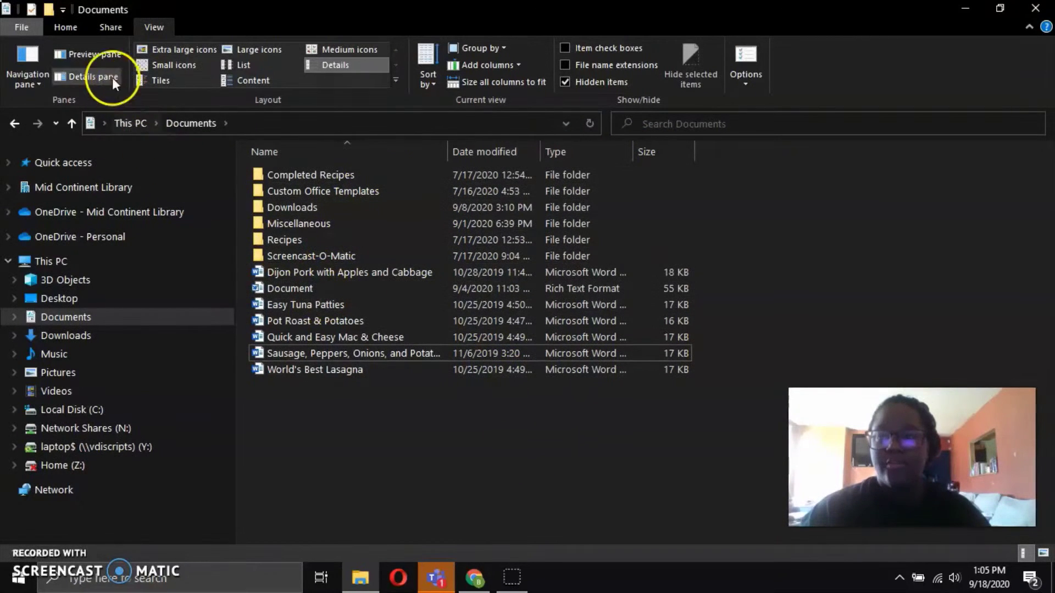
# Show the preview pane and preview the Dijon Pork with Apples and Cabbage document.
pyautogui.click(94, 54)
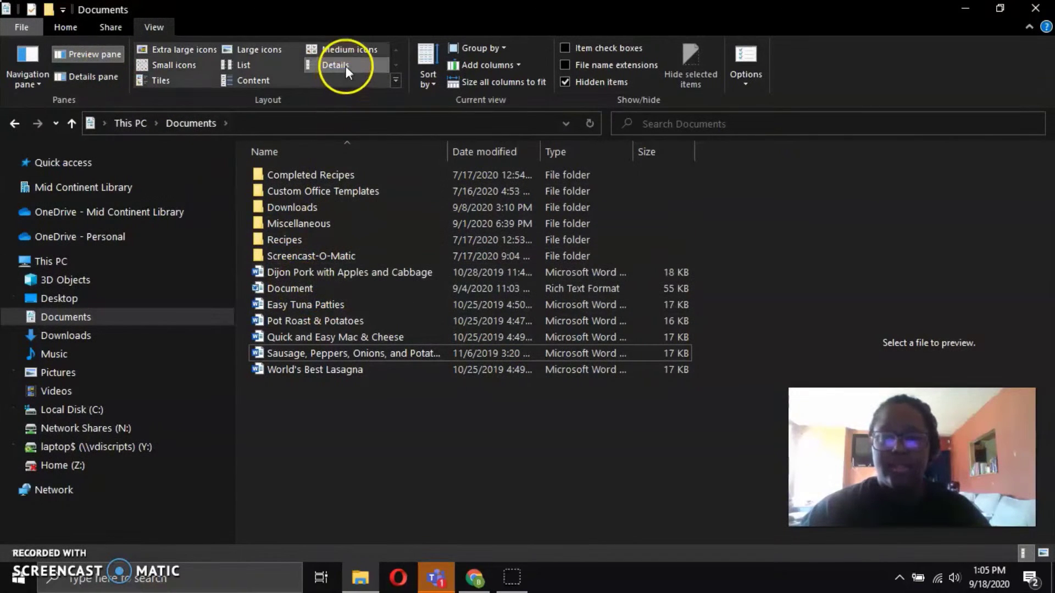
pyautogui.click(311, 271)
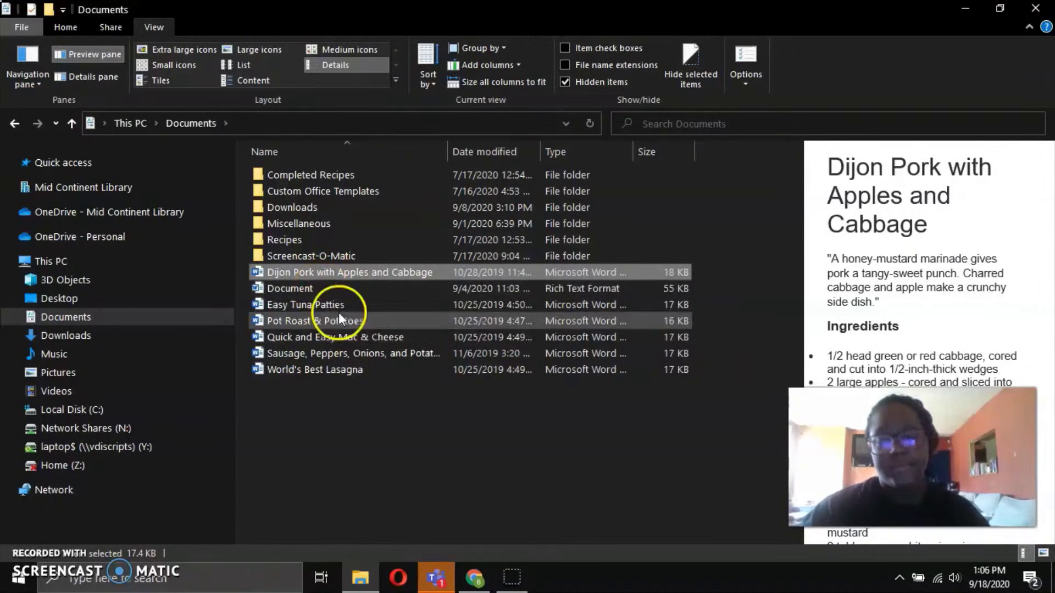
pyautogui.click(504, 580)
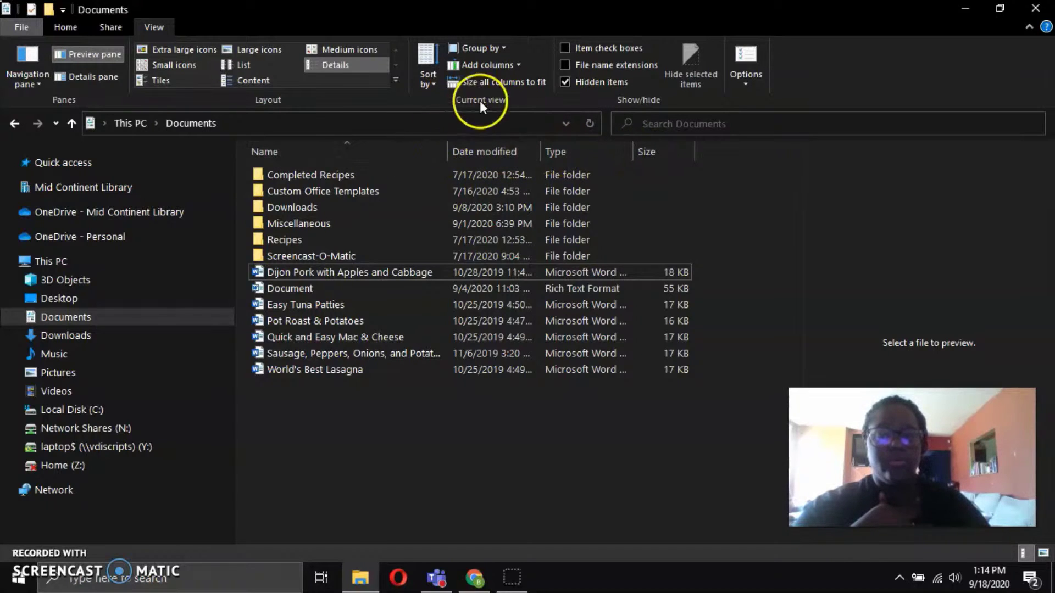
# Remove the Size column from the Documents folder's details layout.
pyautogui.click(516, 65)
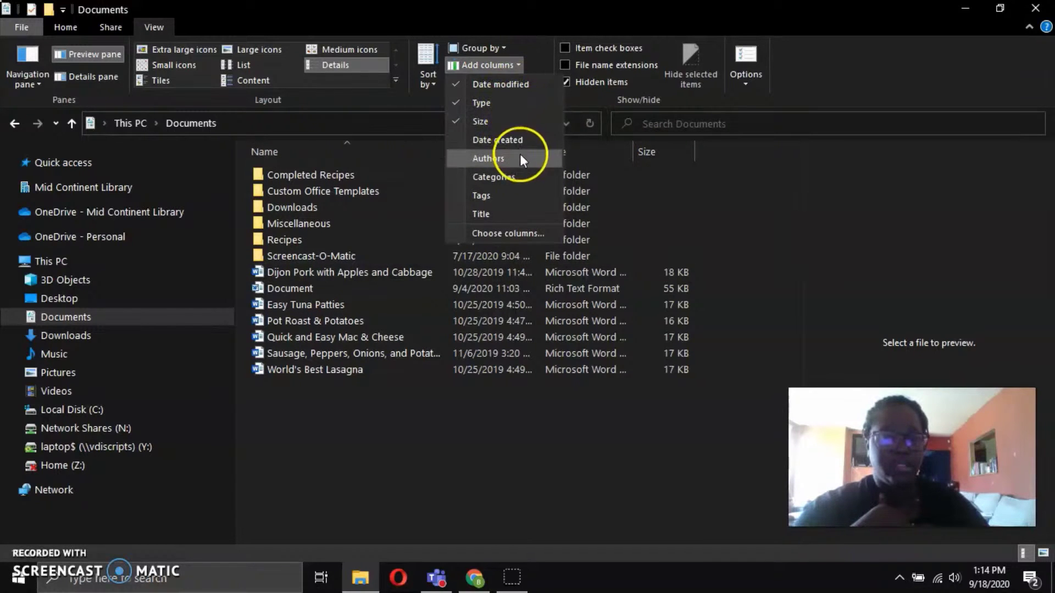
pyautogui.click(528, 121)
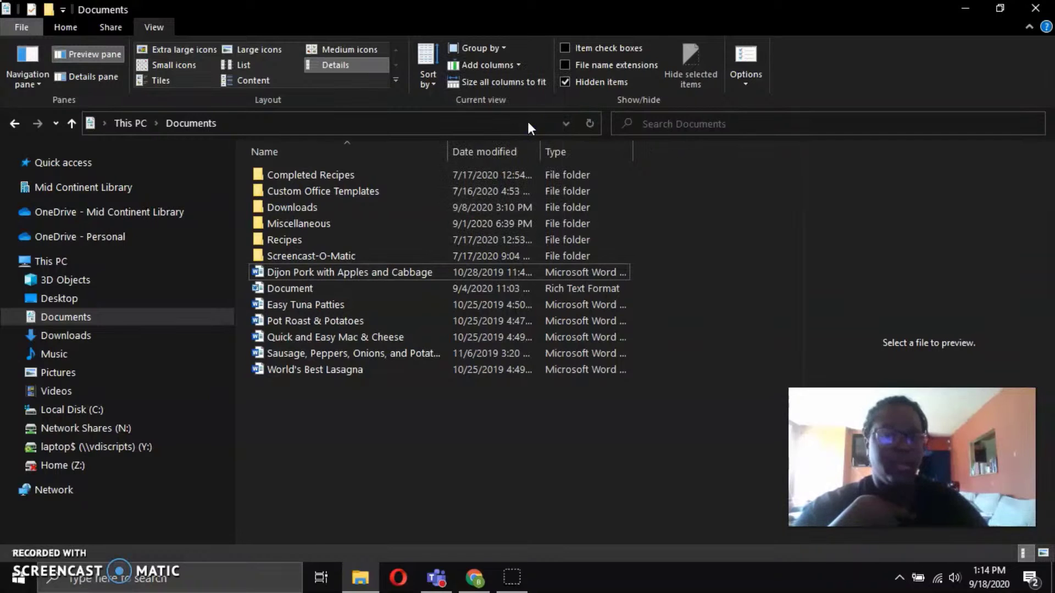
# Add the Authors column to the Documents folder's details layout and remove it again.
pyautogui.click(518, 66)
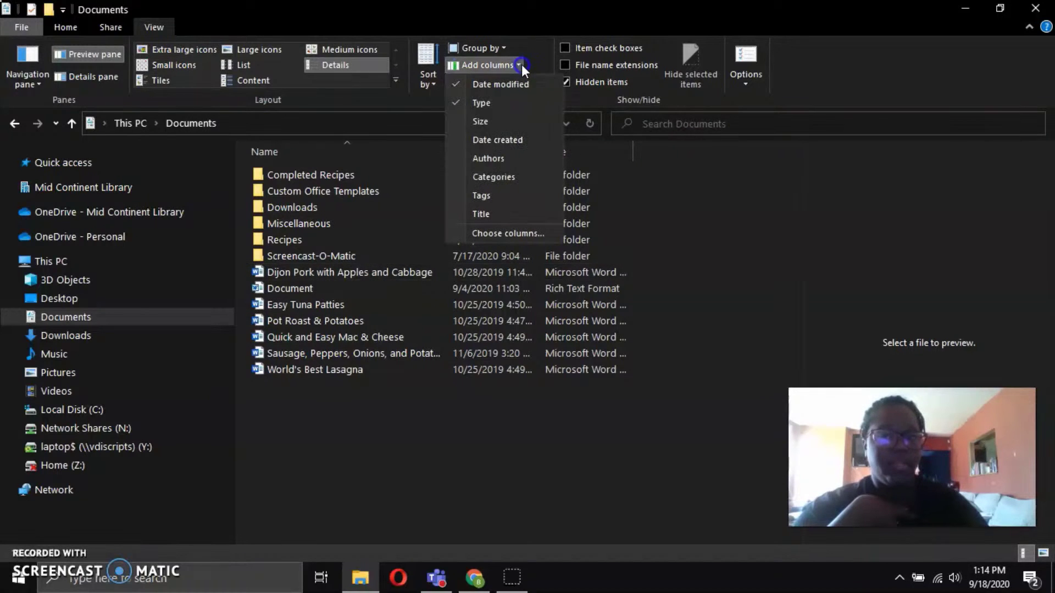
pyautogui.click(516, 139)
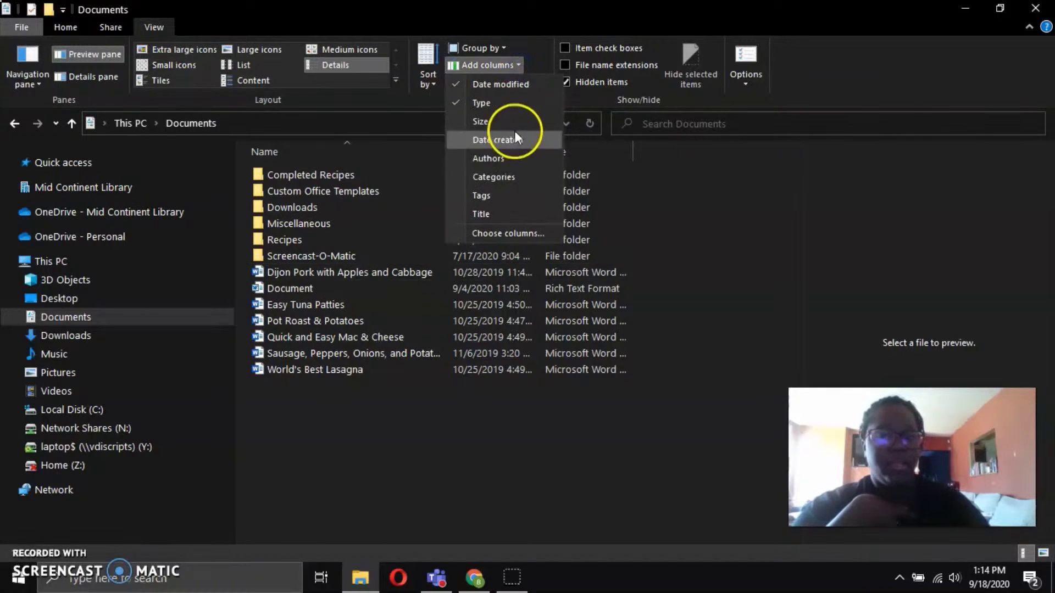
pyautogui.click(518, 161)
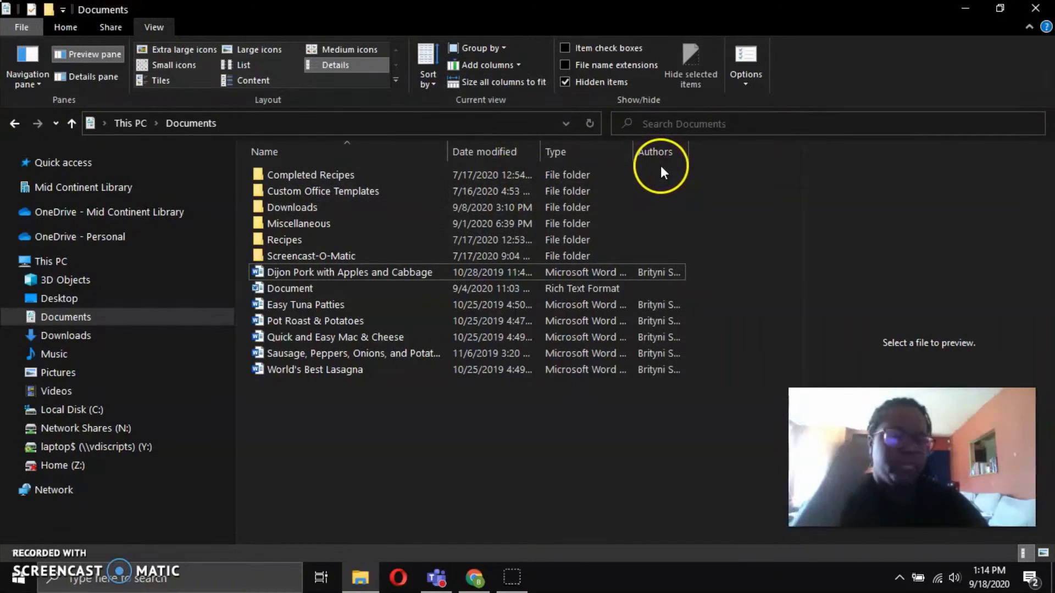
pyautogui.click(517, 65)
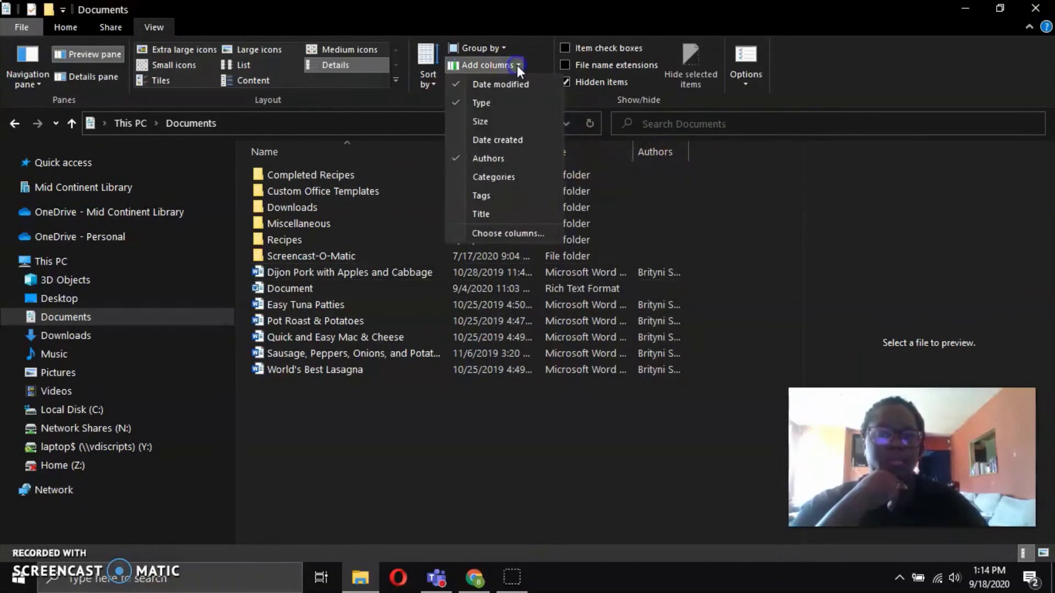
pyautogui.click(523, 157)
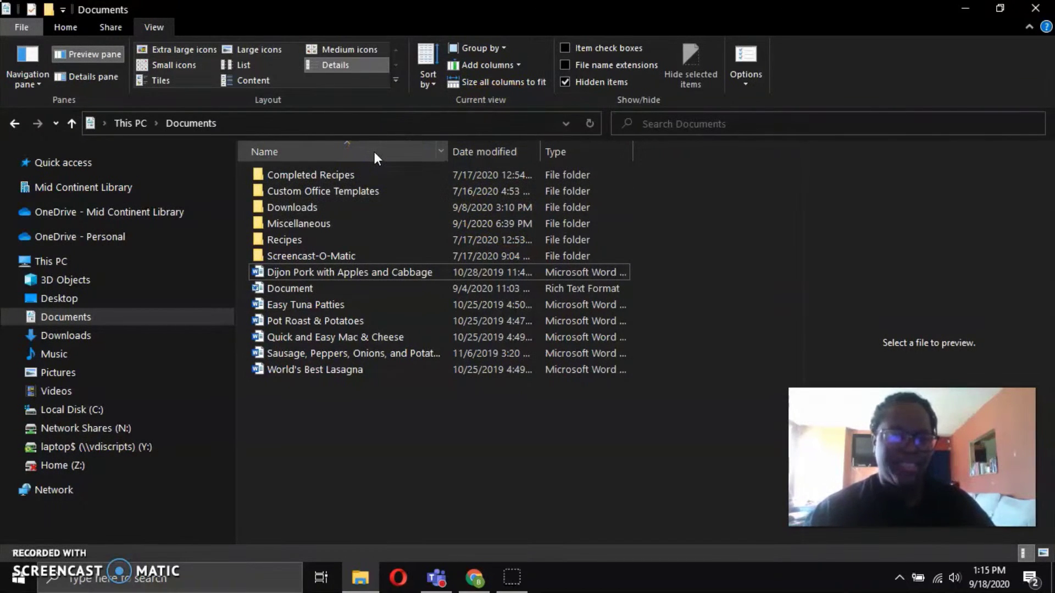
pyautogui.click(486, 151)
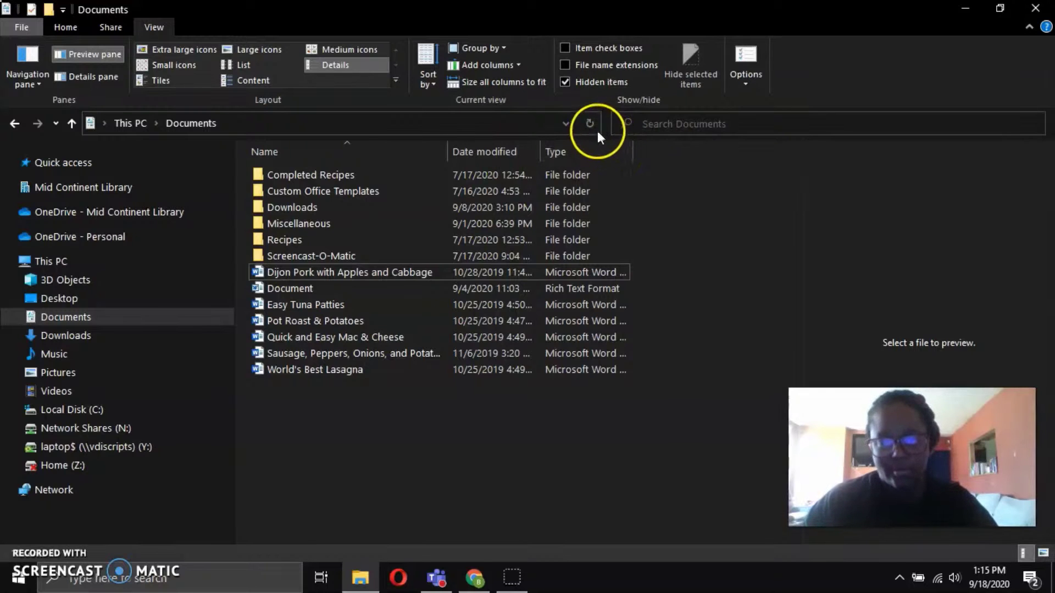
# Group the contents of the Documents folder by size.
pyautogui.click(503, 48)
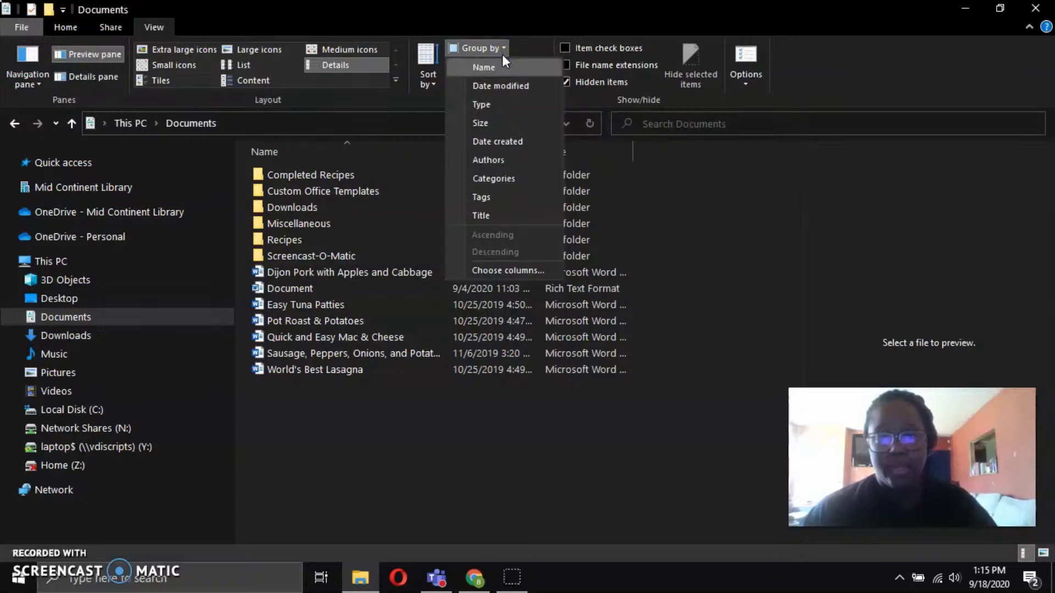
pyautogui.click(504, 83)
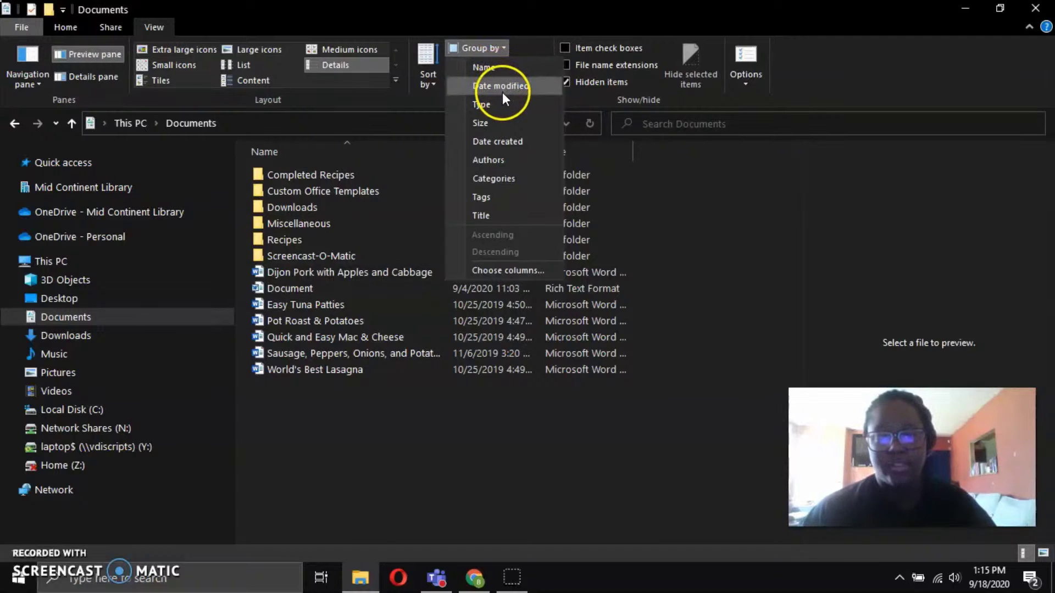
pyautogui.click(506, 122)
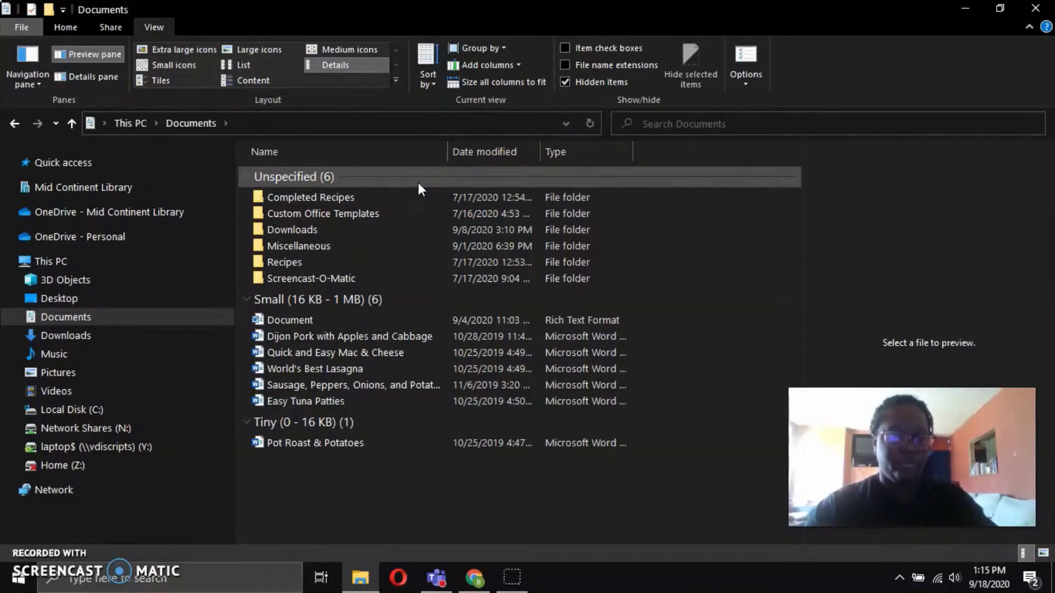
pyautogui.click(354, 525)
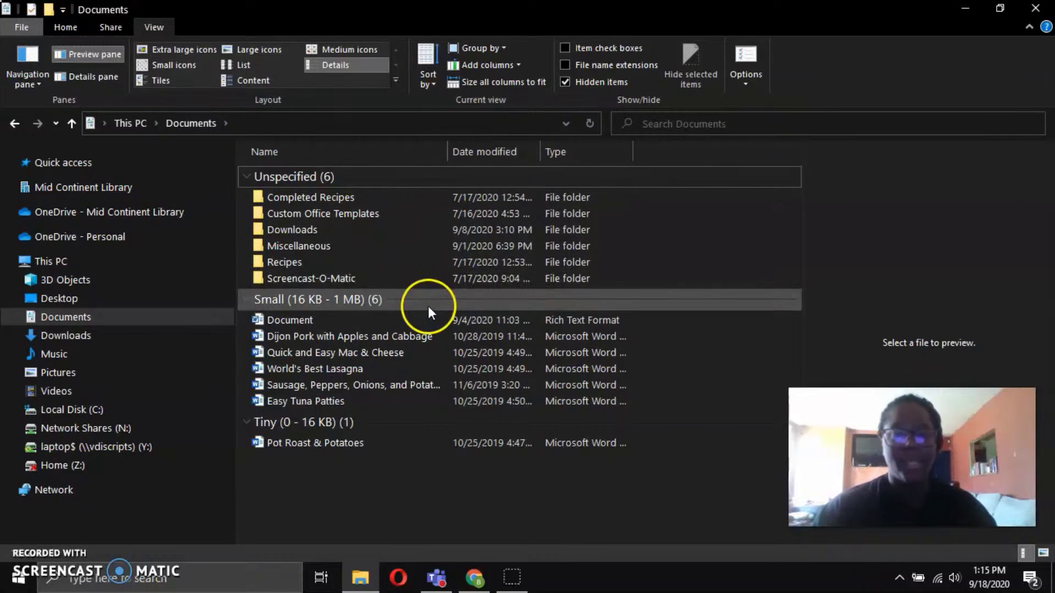
# Sort the grouped contents of the Documents folder by date created in ascending order.
pyautogui.click(434, 76)
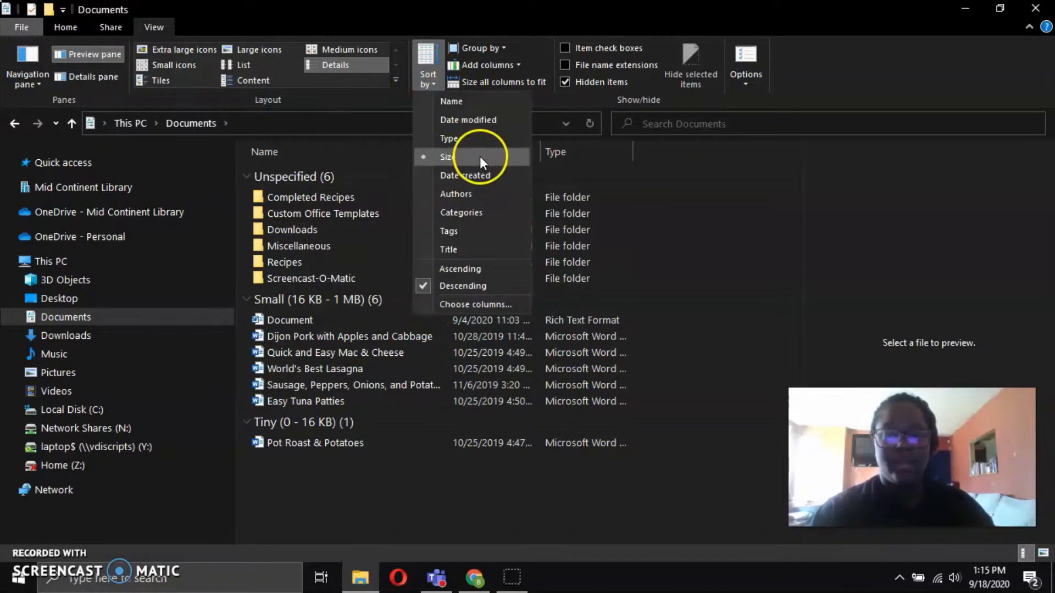
pyautogui.click(481, 174)
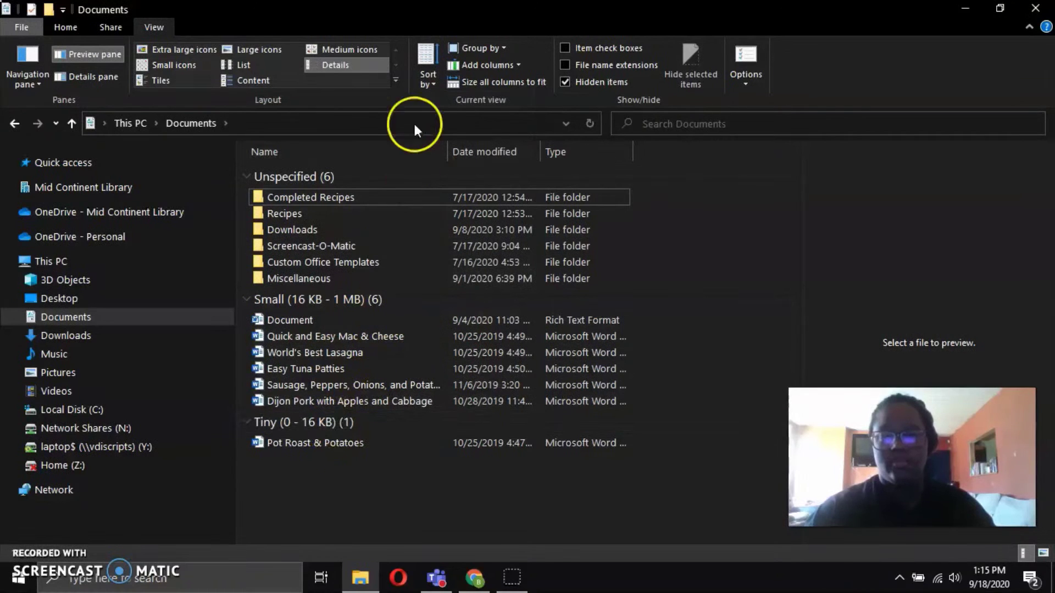
pyautogui.click(460, 68)
pyautogui.click(430, 84)
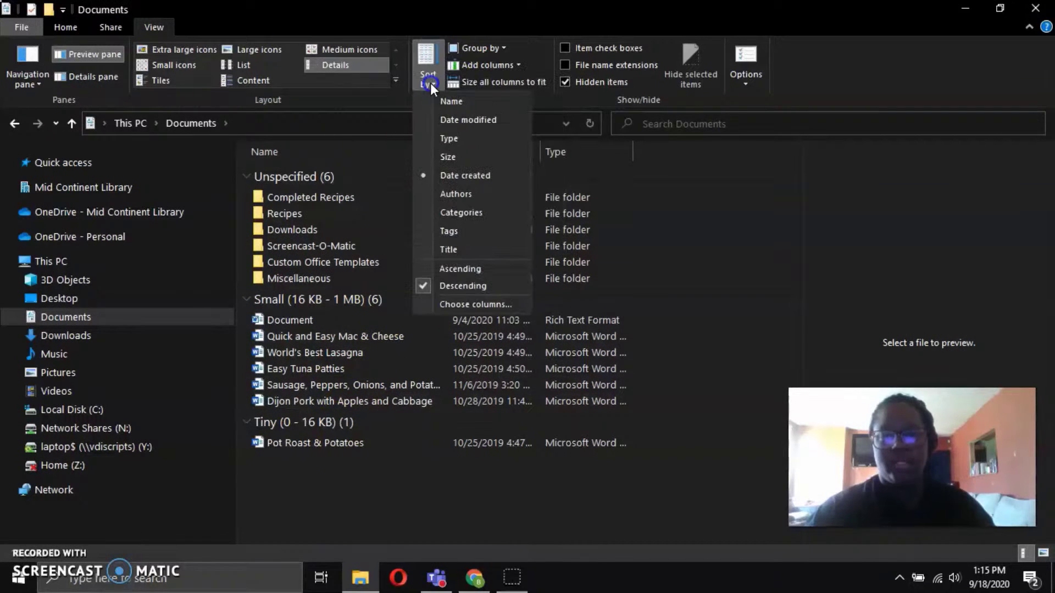
pyautogui.click(468, 266)
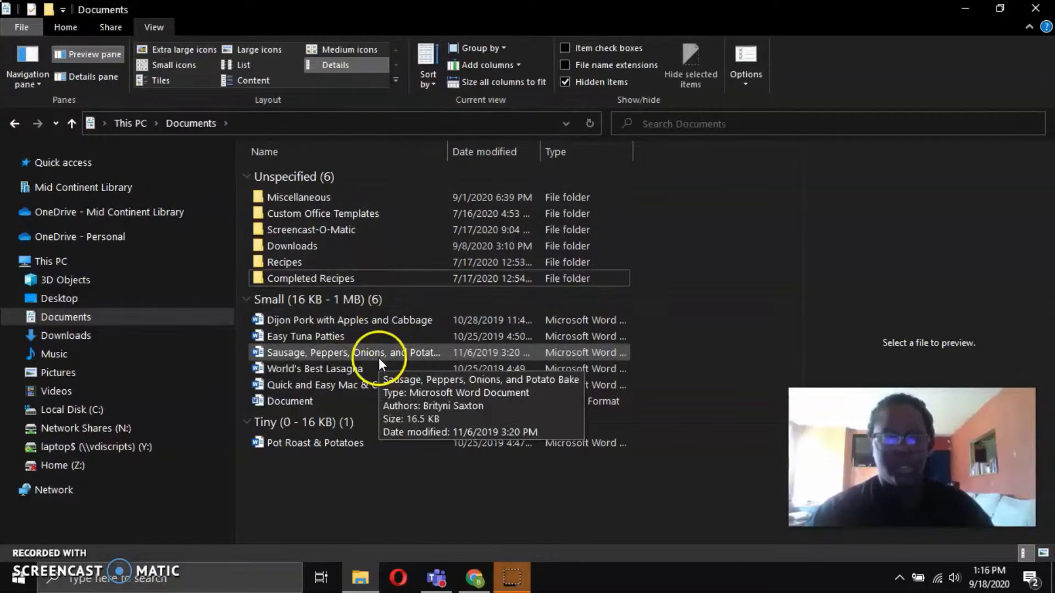
# Sort the contents of the Documents folder by name and set their grouping to (None).
pyautogui.click(433, 80)
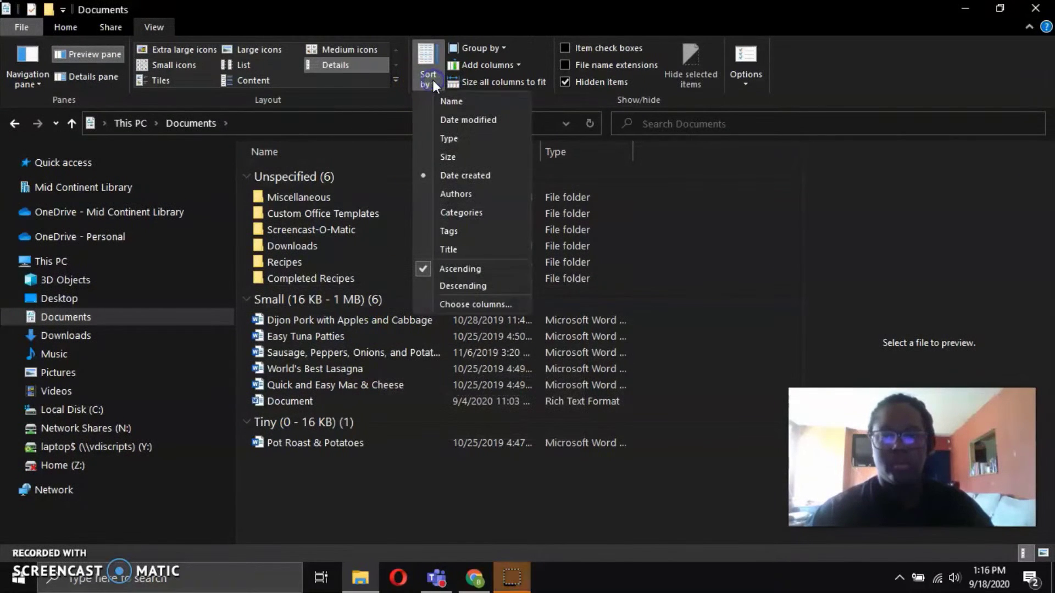
pyautogui.click(440, 99)
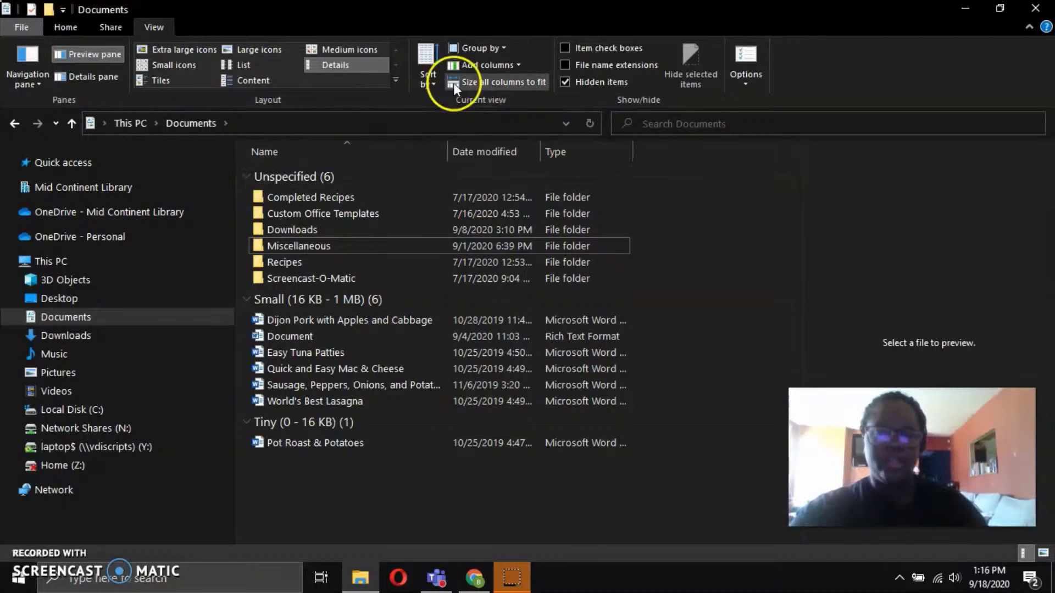
pyautogui.click(501, 50)
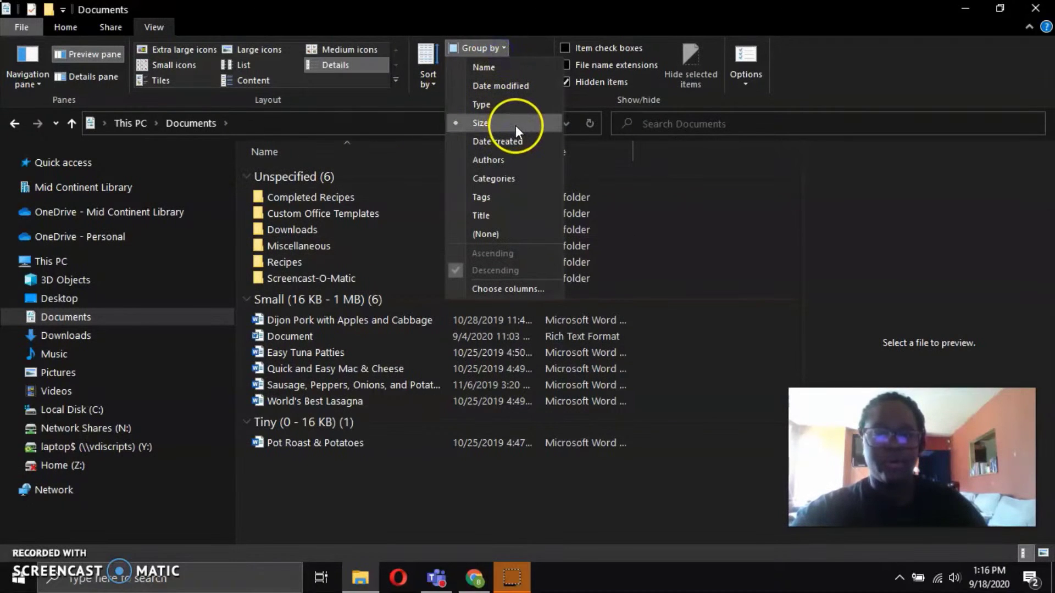
pyautogui.click(501, 236)
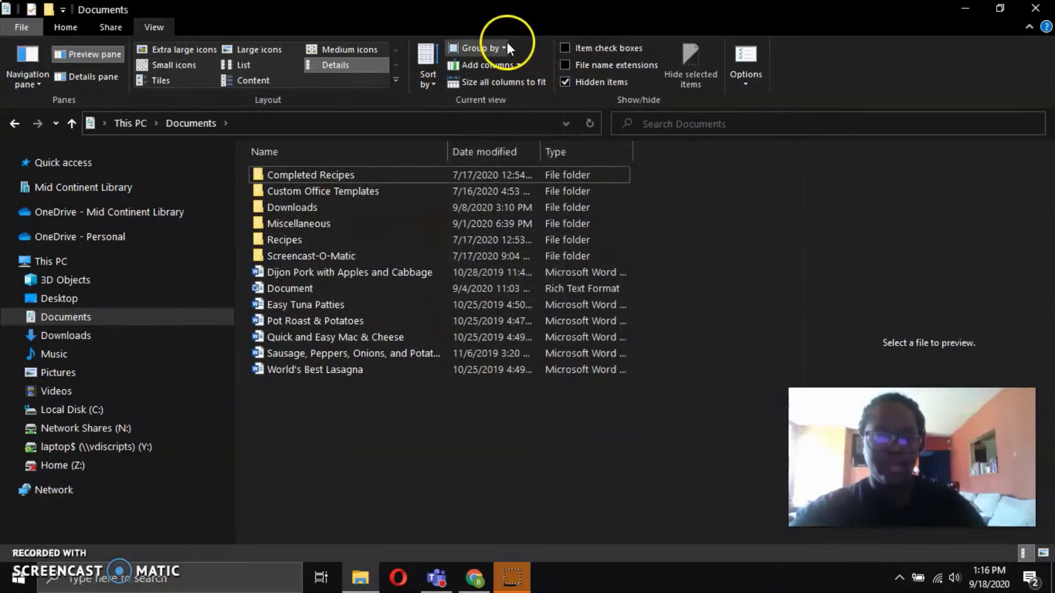
# Sort the Documents folder using the Name, Date modified and Type column headings in turn, ending with Type in ascending order.
pyautogui.click(432, 87)
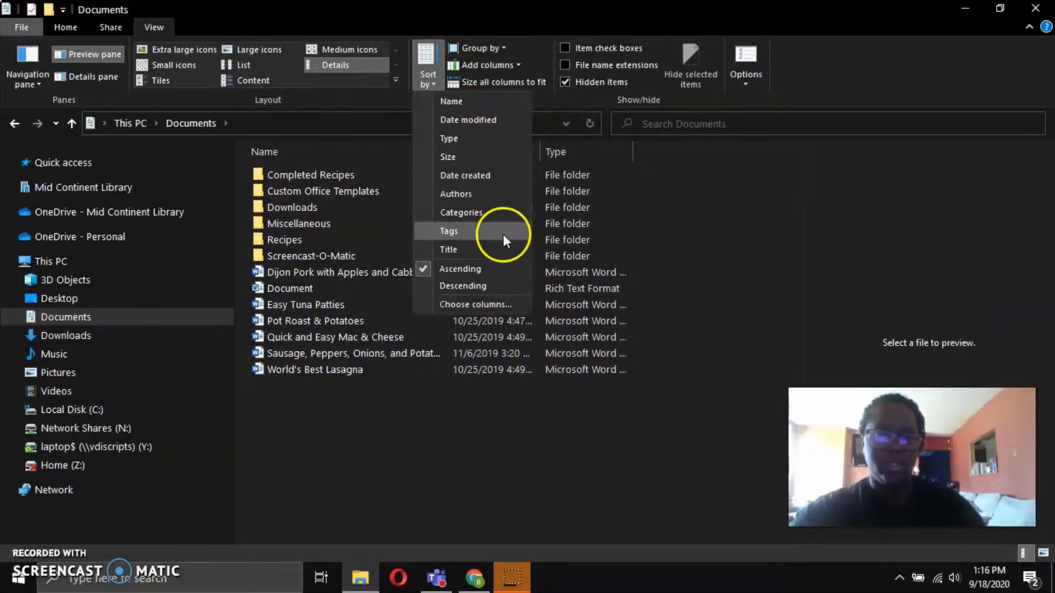
pyautogui.click(512, 104)
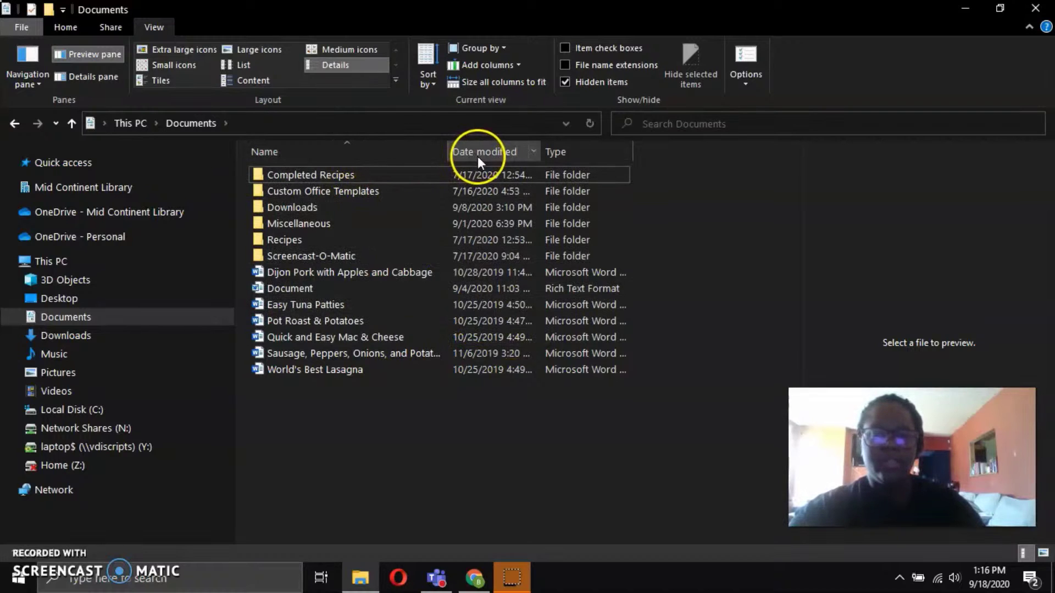
pyautogui.click(401, 154)
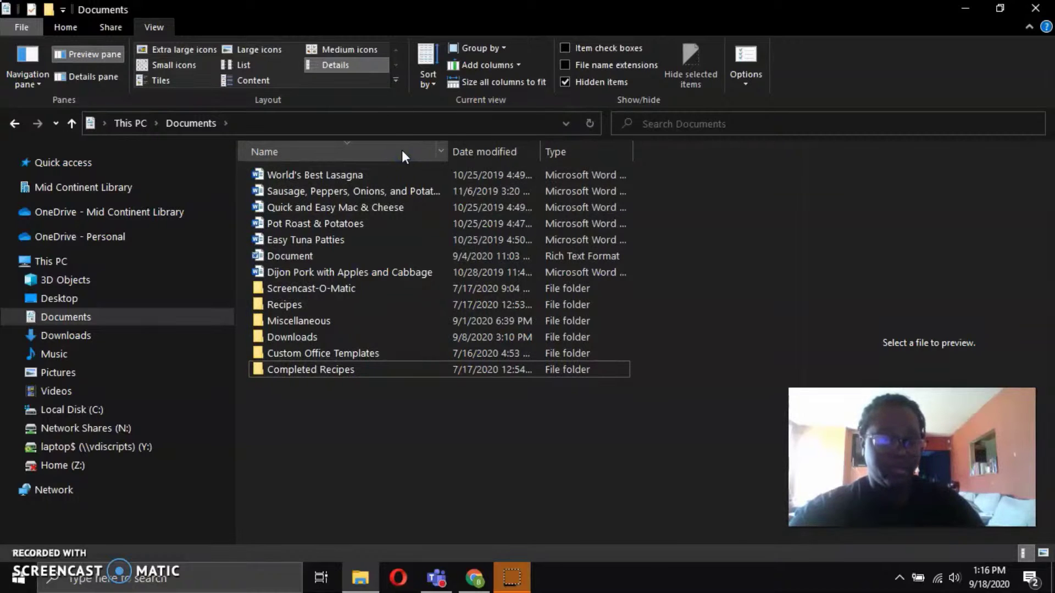
pyautogui.click(472, 150)
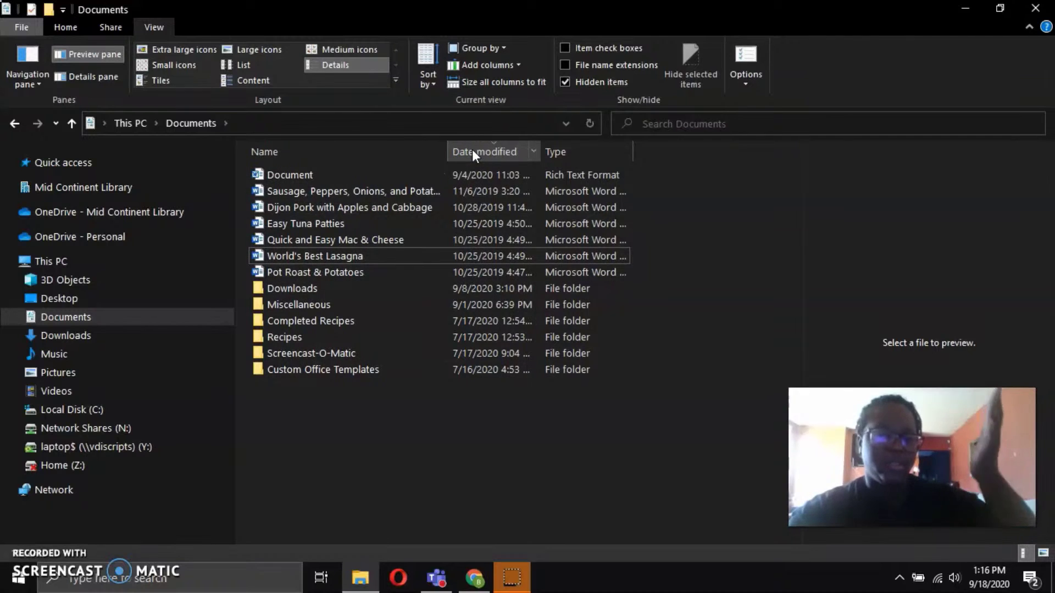
pyautogui.click(572, 154)
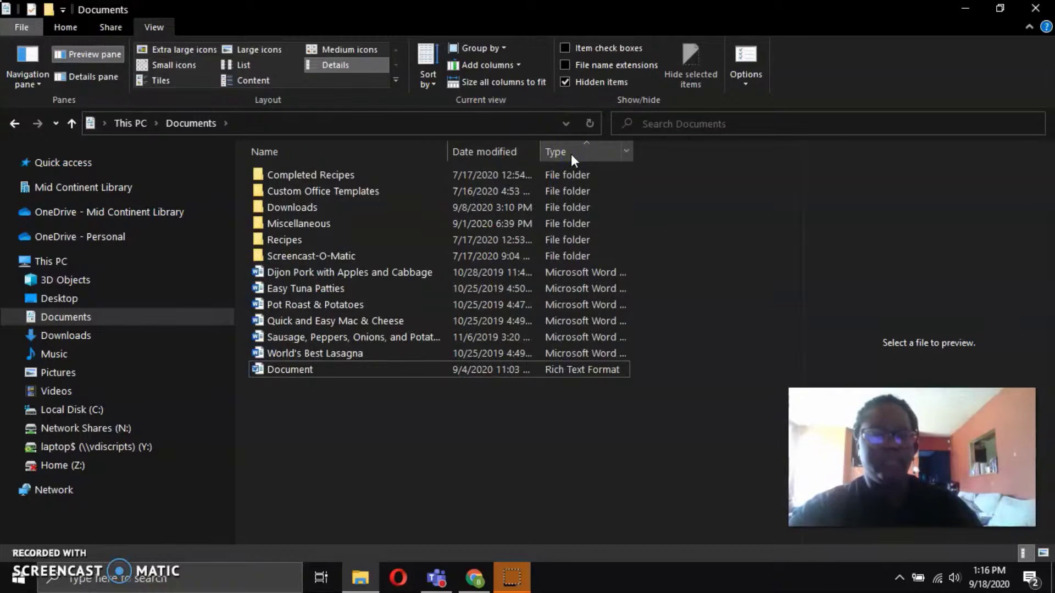
pyautogui.click(510, 401)
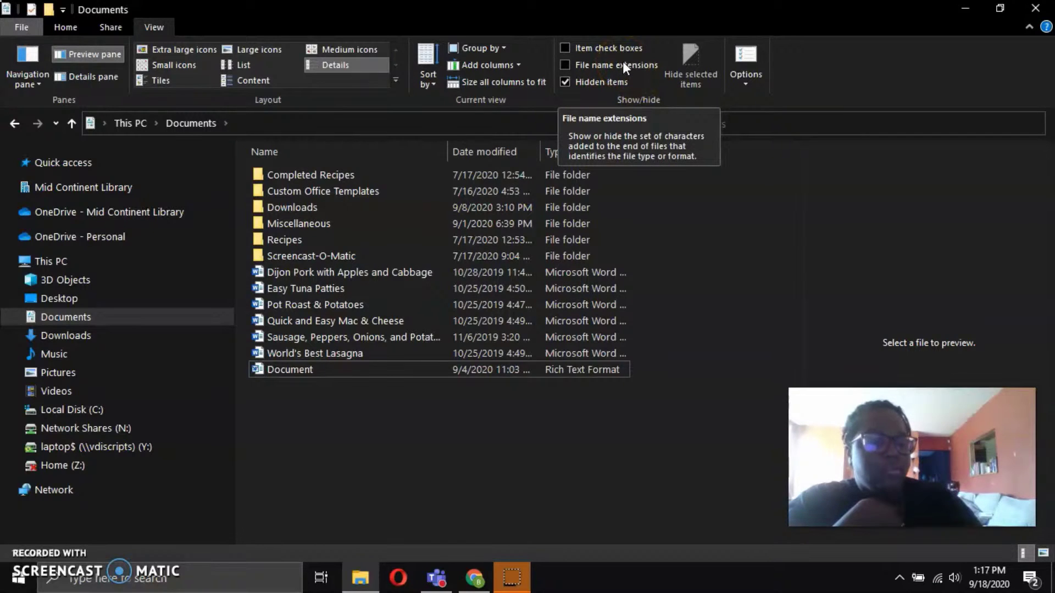
# Widen the Name column to fit the longest file name in Documents, and turn file name extensions on and off again.
pyautogui.click(434, 147)
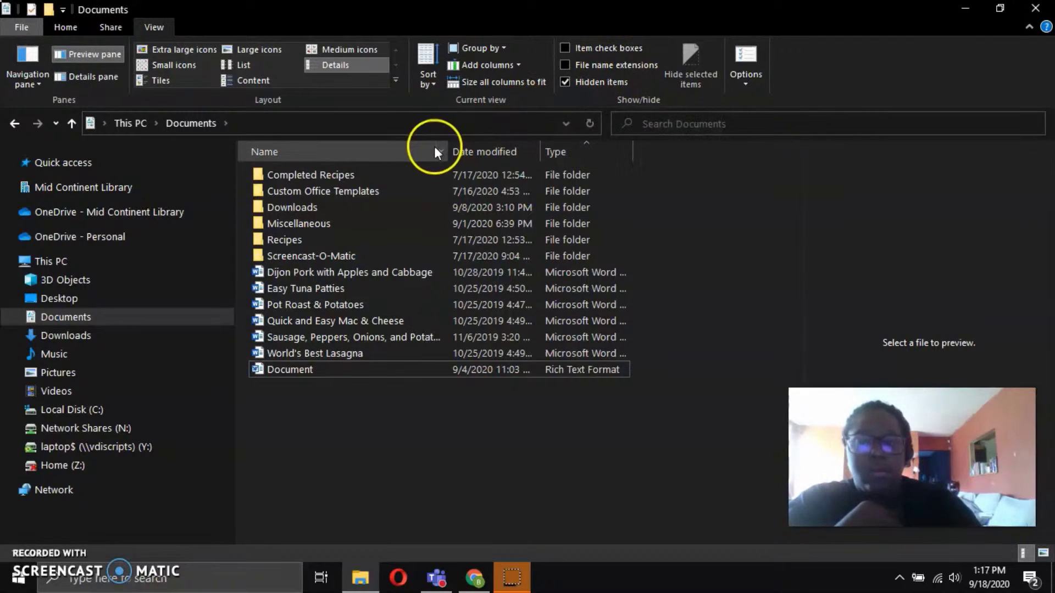
pyautogui.moveTo(443, 150); pyautogui.dragTo(566, 154)
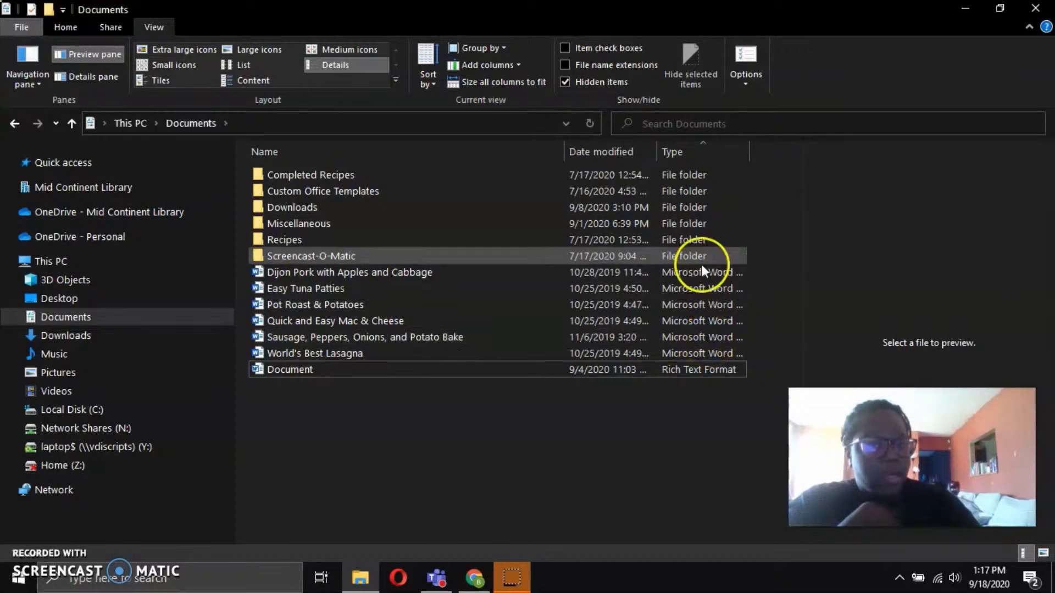
pyautogui.click(630, 64)
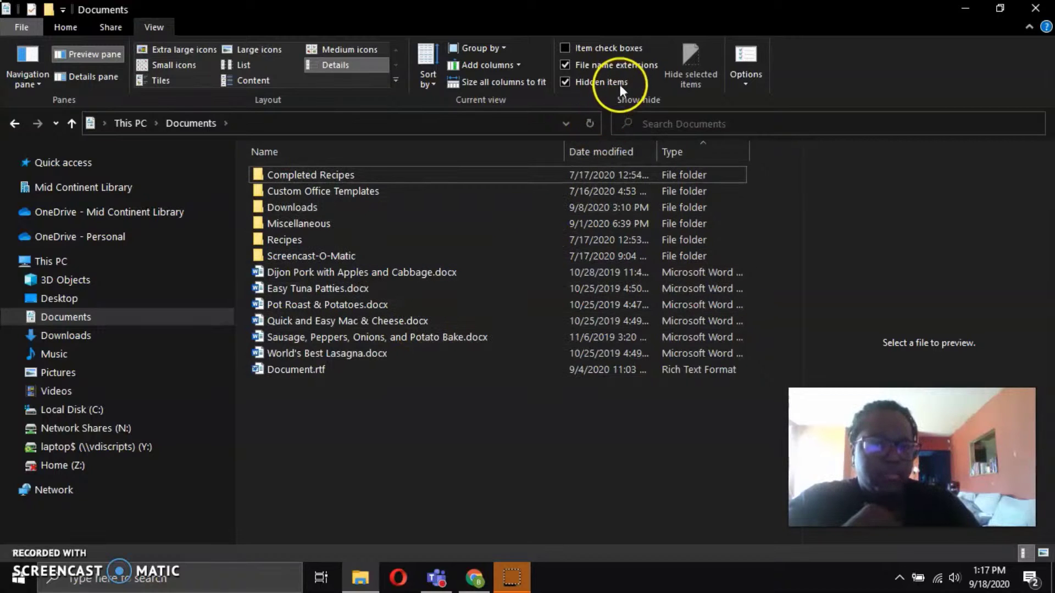
pyautogui.click(624, 66)
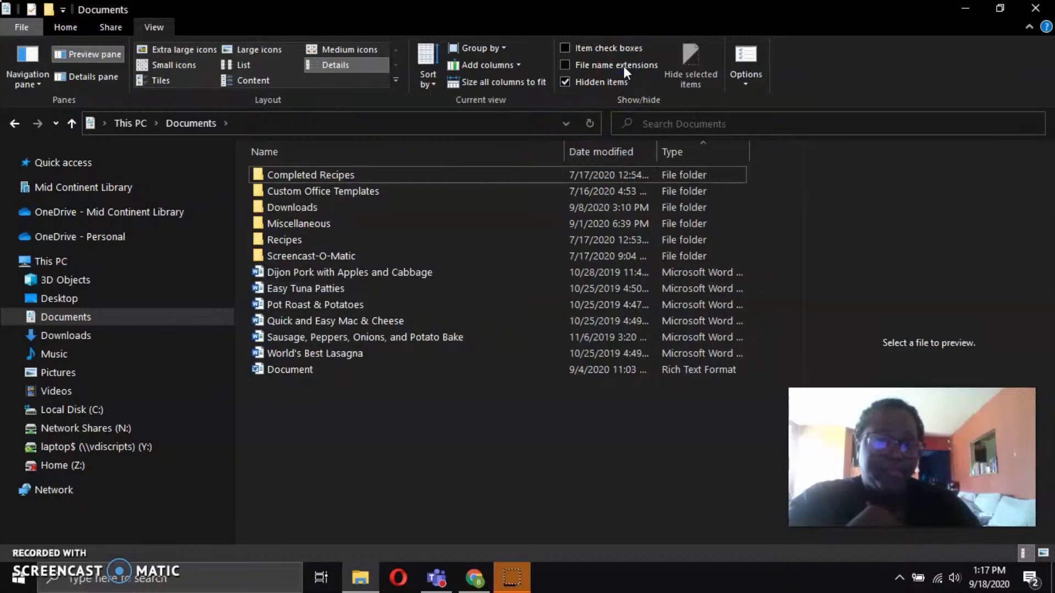
# Try selecting the Recipes folder and the Pot Roast & Potatoes document with item check boxes, and turn the check boxes off again.
pyautogui.click(619, 49)
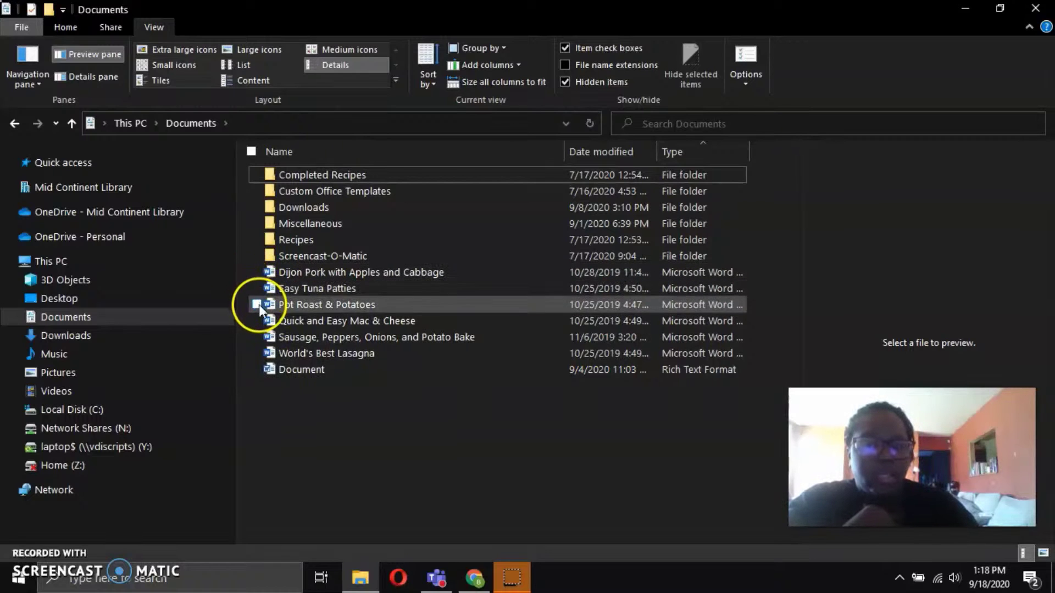
pyautogui.click(256, 369)
pyautogui.click(254, 337)
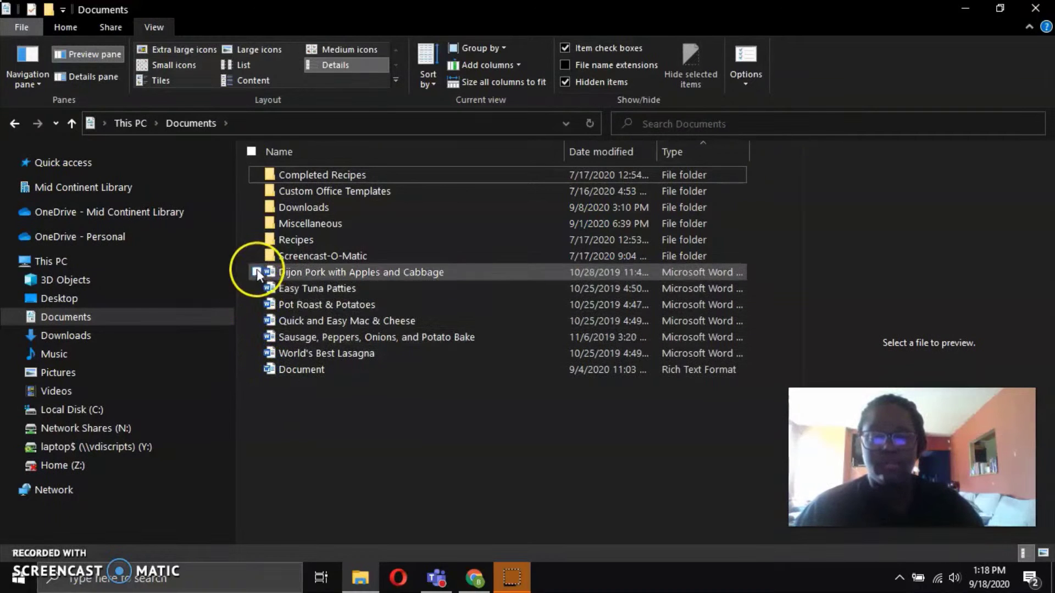
pyautogui.click(256, 240)
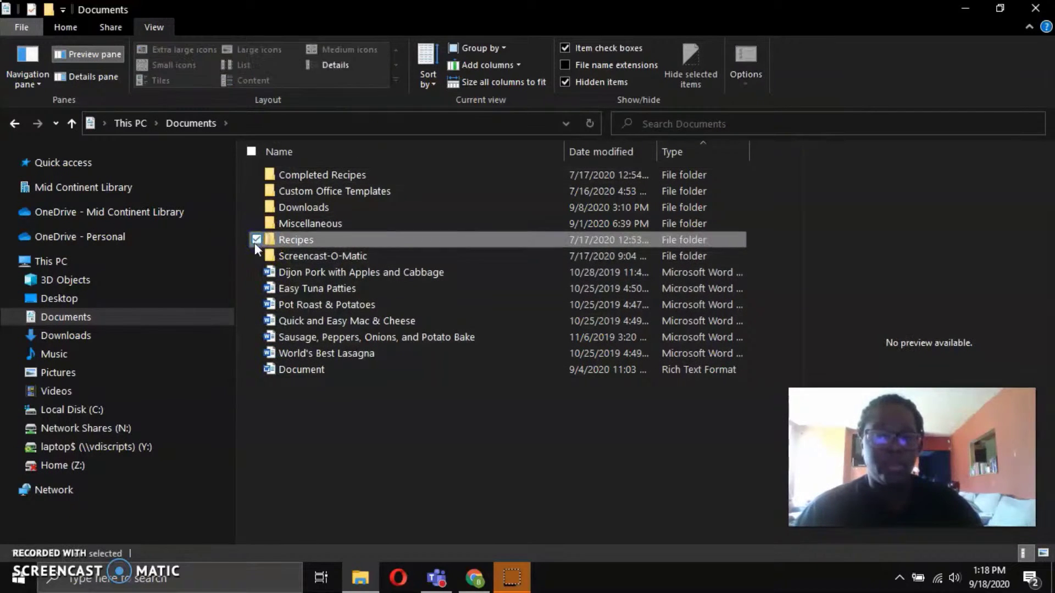
pyautogui.click(257, 305)
pyautogui.click(257, 304)
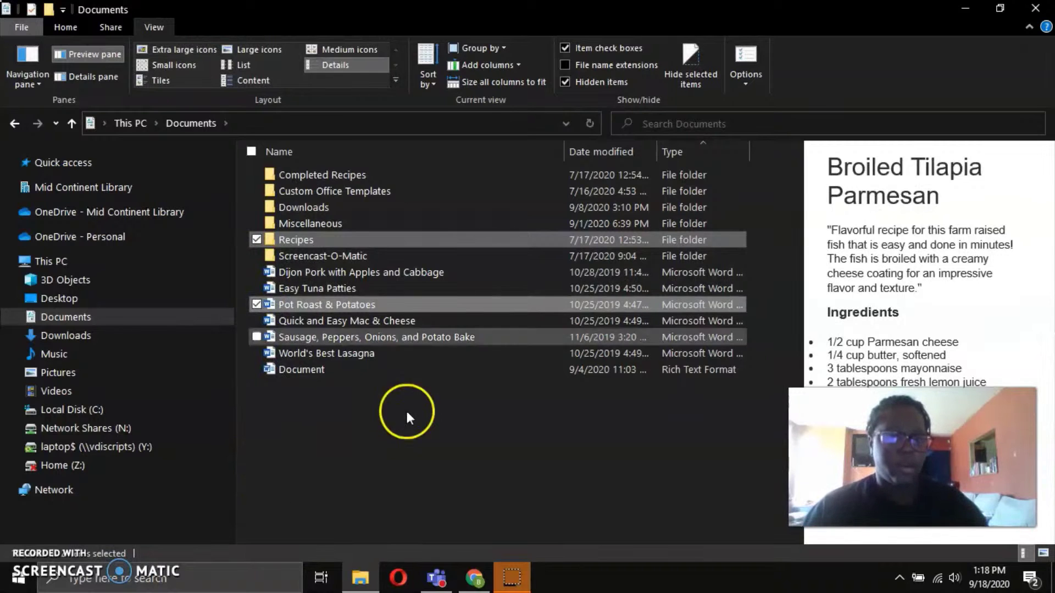
pyautogui.click(628, 52)
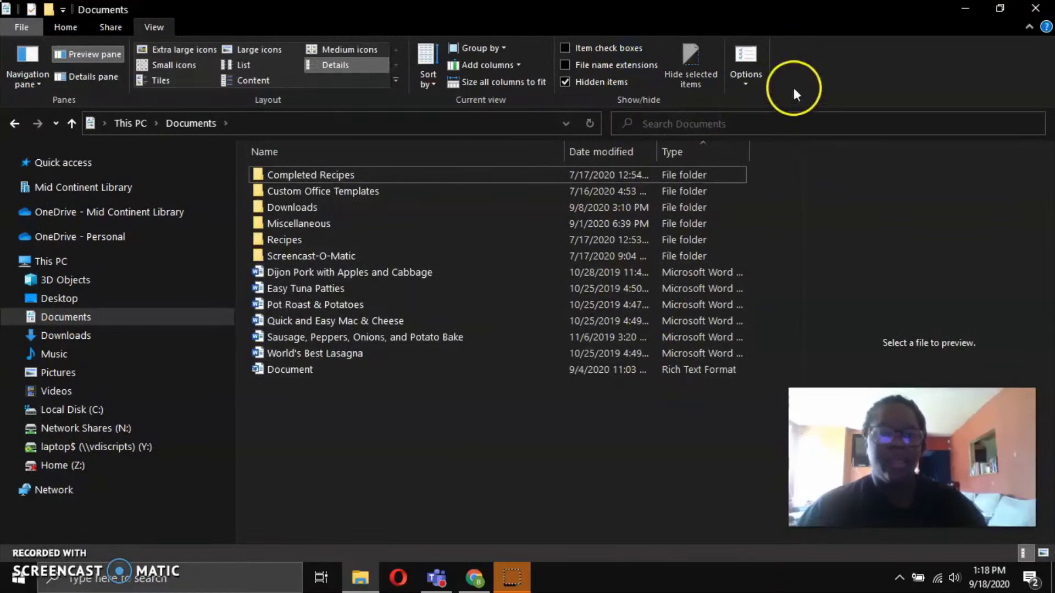
# Open the folder and search options, reposition the dialog over the file list, and close it.
pyautogui.click(753, 86)
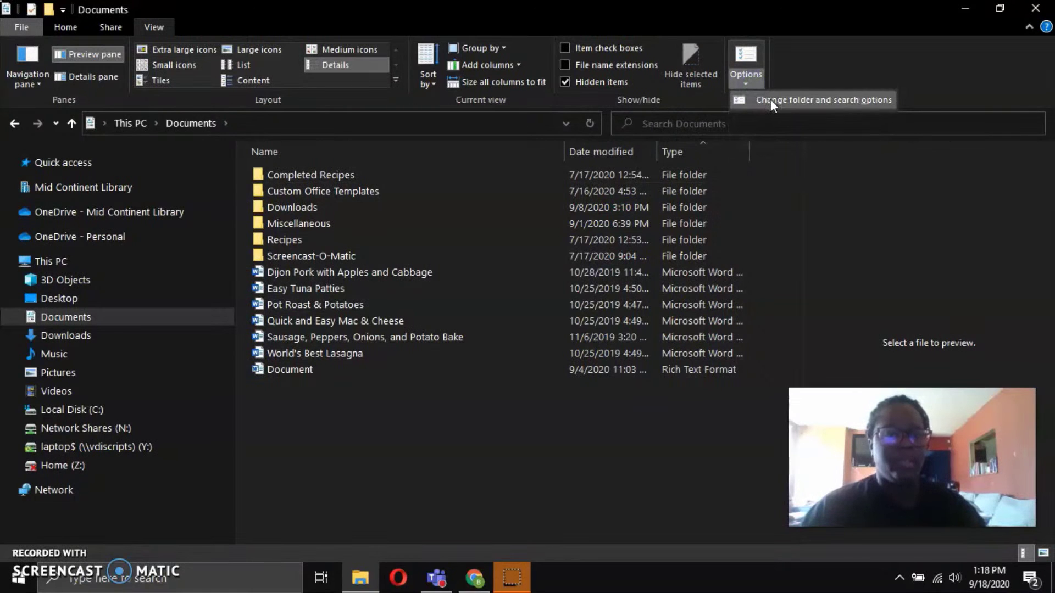
pyautogui.click(770, 101)
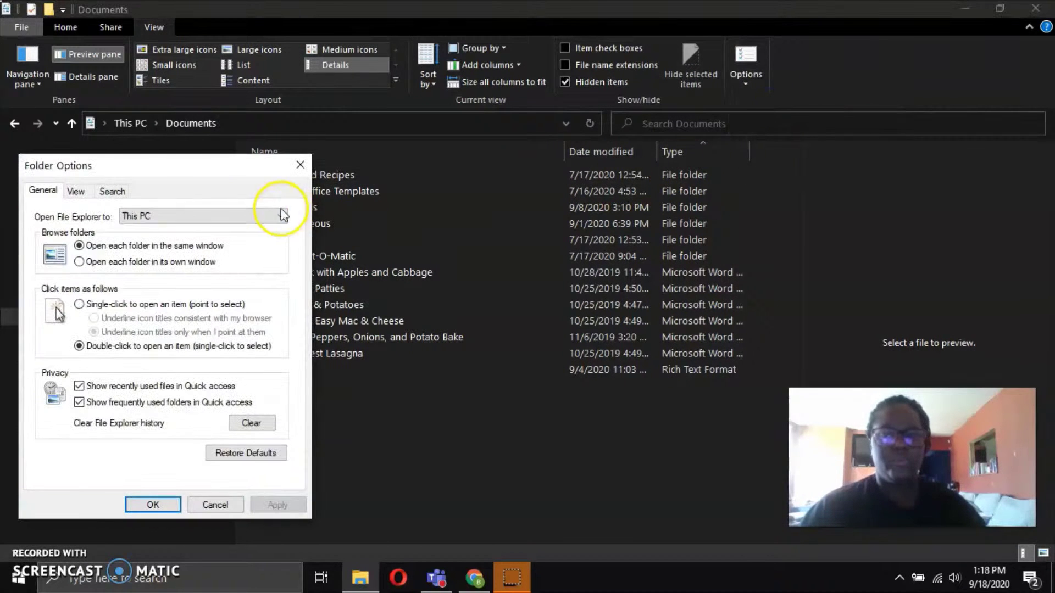
pyautogui.moveTo(186, 175); pyautogui.dragTo(518, 136)
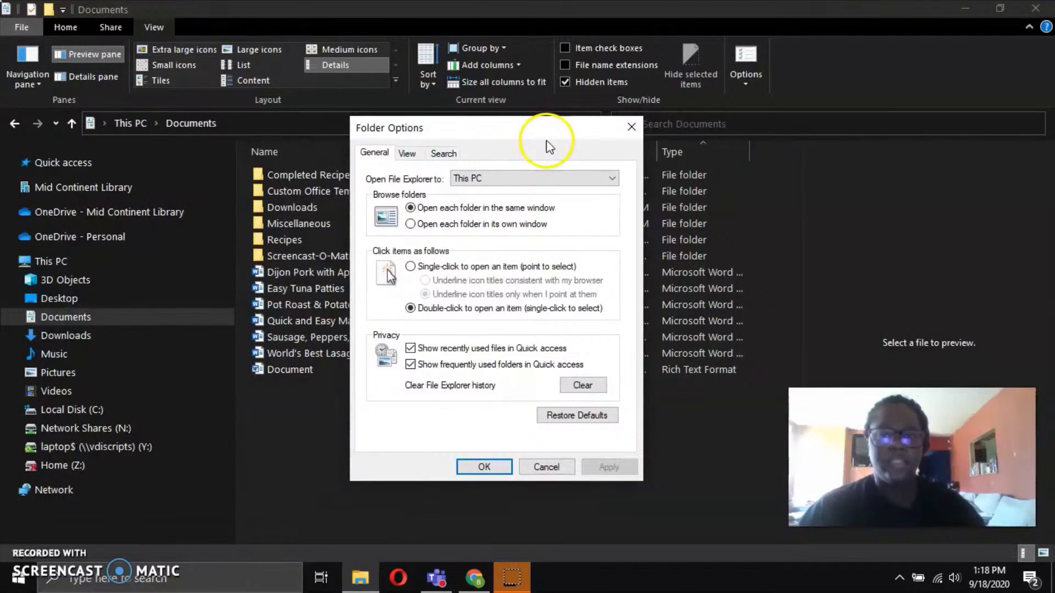
pyautogui.click(632, 128)
# Reopen the folder and search options and examine which start locations File Explorer can open to.
pyautogui.click(34, 28)
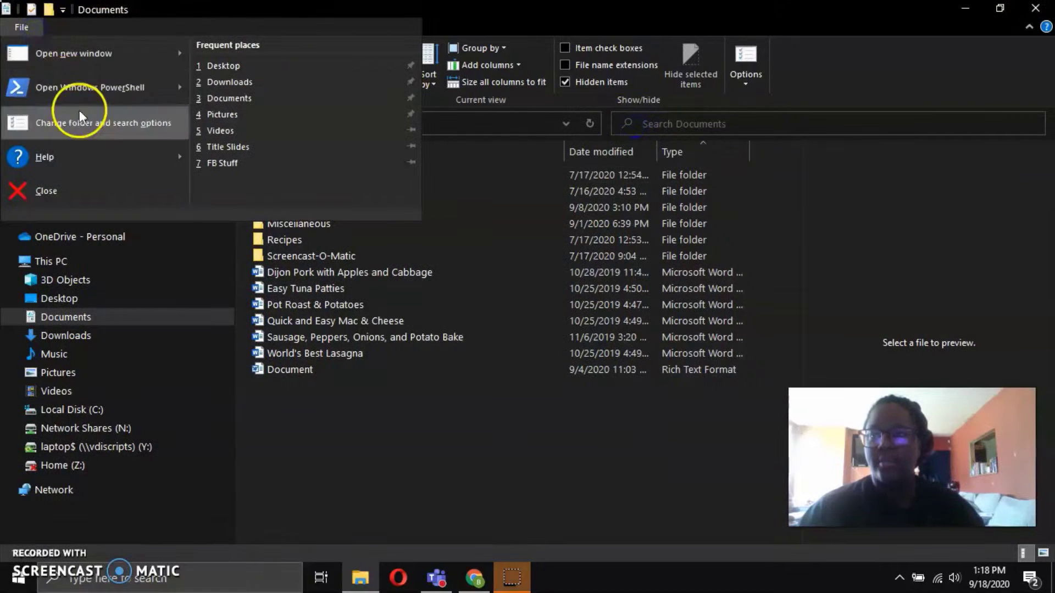
pyautogui.click(87, 124)
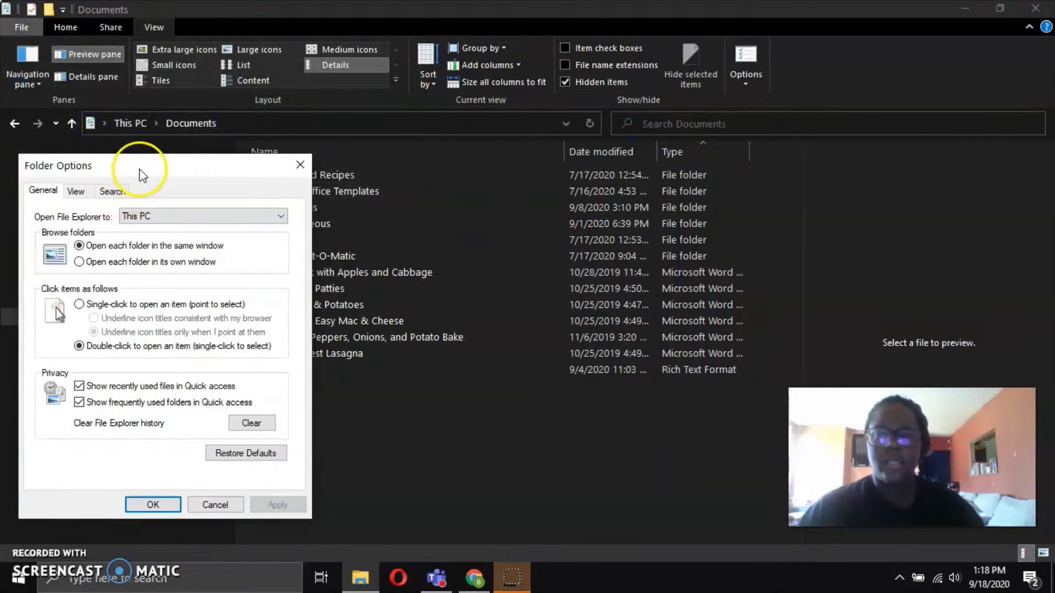
pyautogui.moveTo(140, 175); pyautogui.dragTo(389, 175)
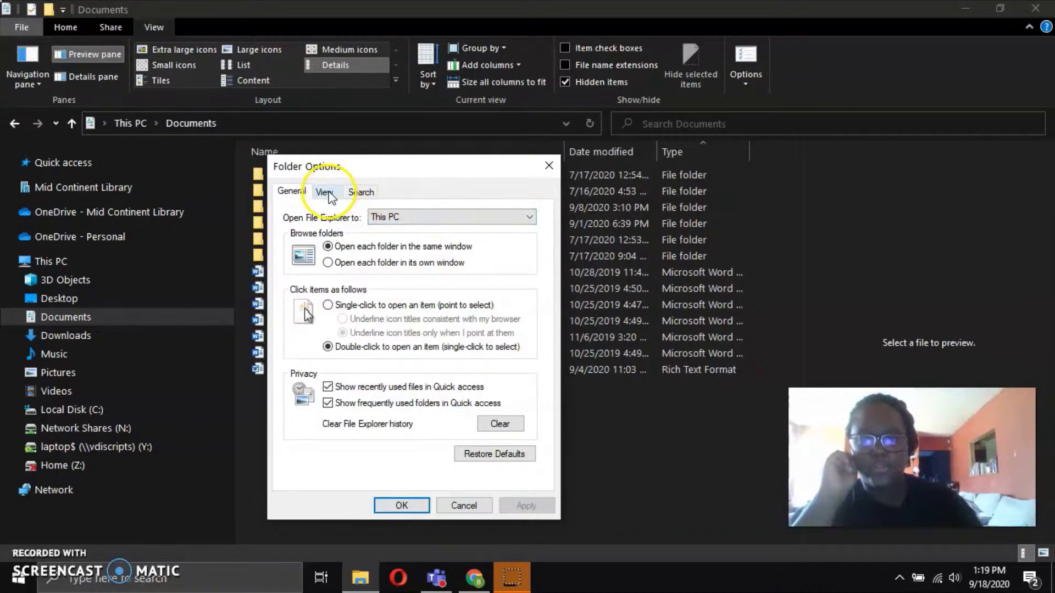
pyautogui.click(497, 228)
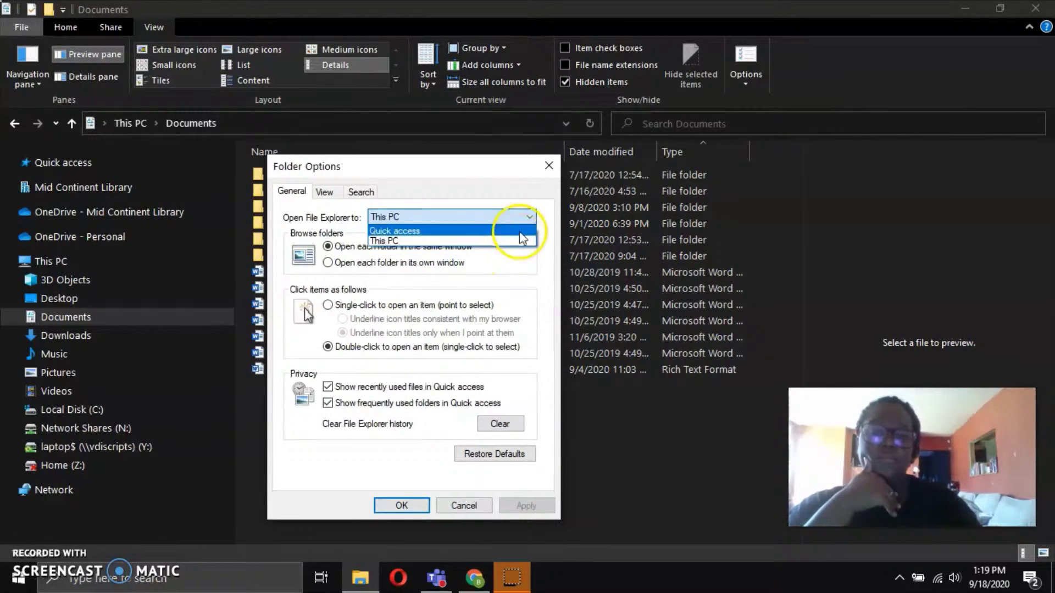
pyautogui.click(538, 283)
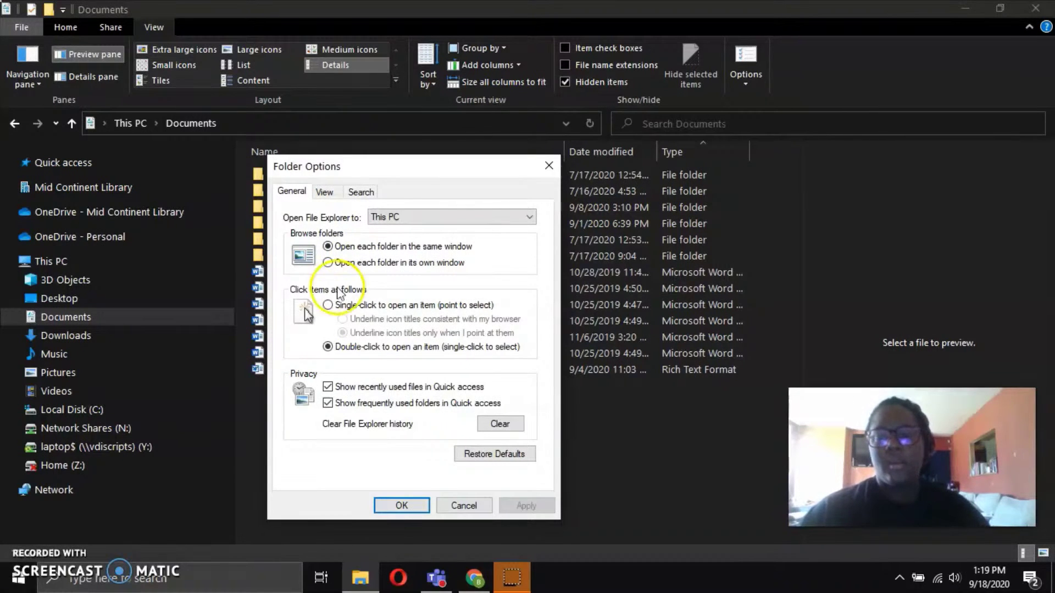
# Try the option that opens items with a single click, and set it back to double-click.
pyautogui.click(385, 306)
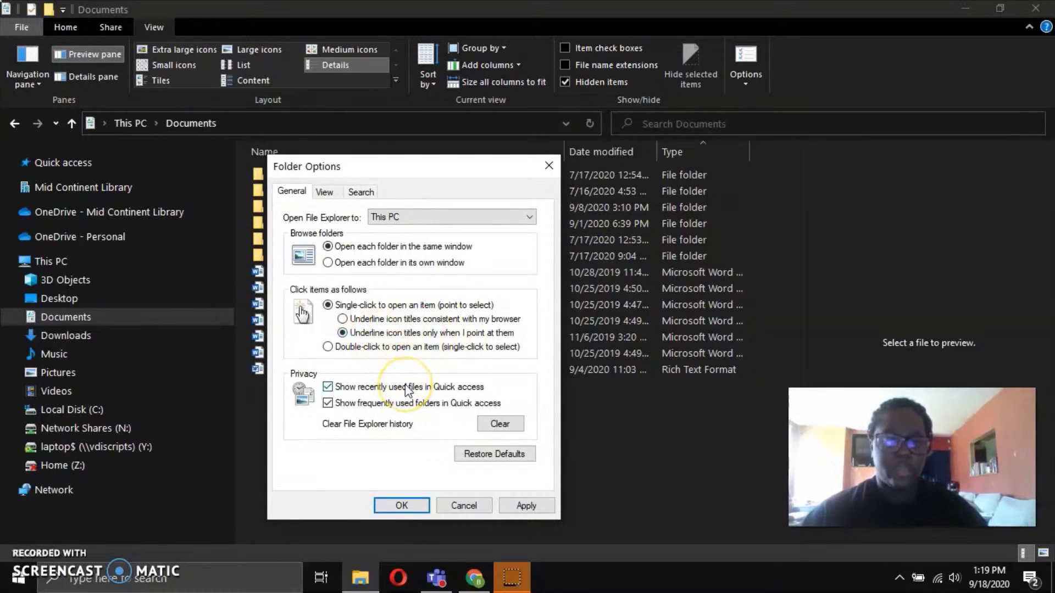
pyautogui.click(329, 347)
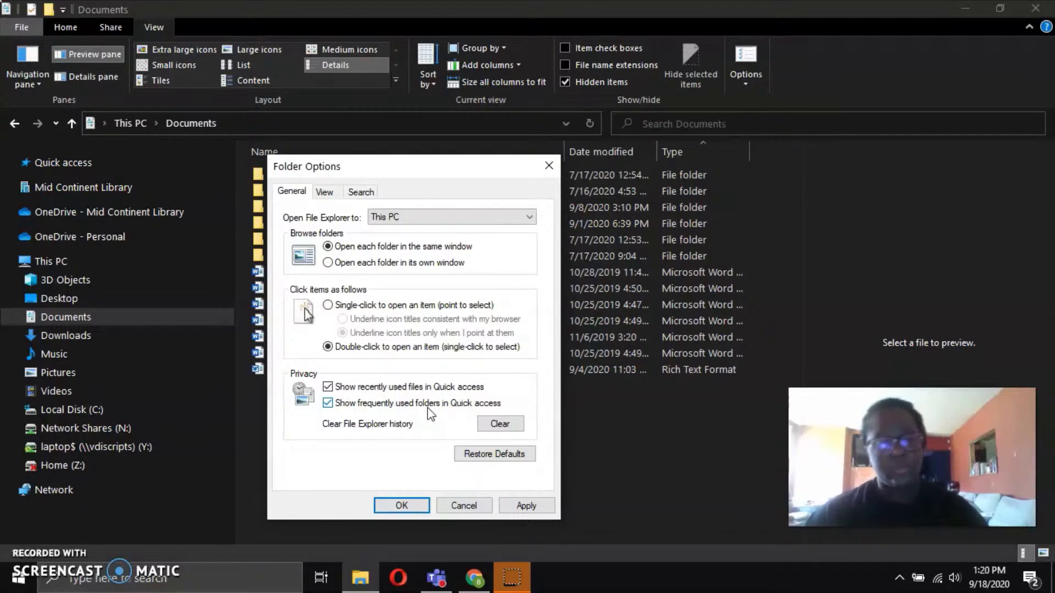
pyautogui.click(407, 265)
# Review the folder view and advanced settings, return to the general options, and cancel the Folder Options dialog.
pyautogui.click(324, 192)
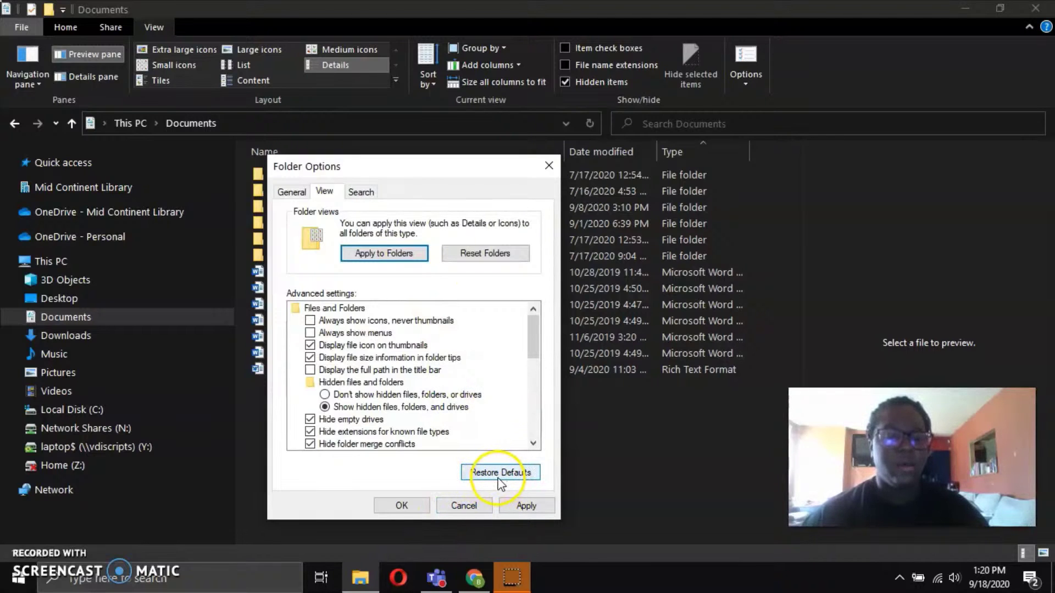
pyautogui.click(292, 192)
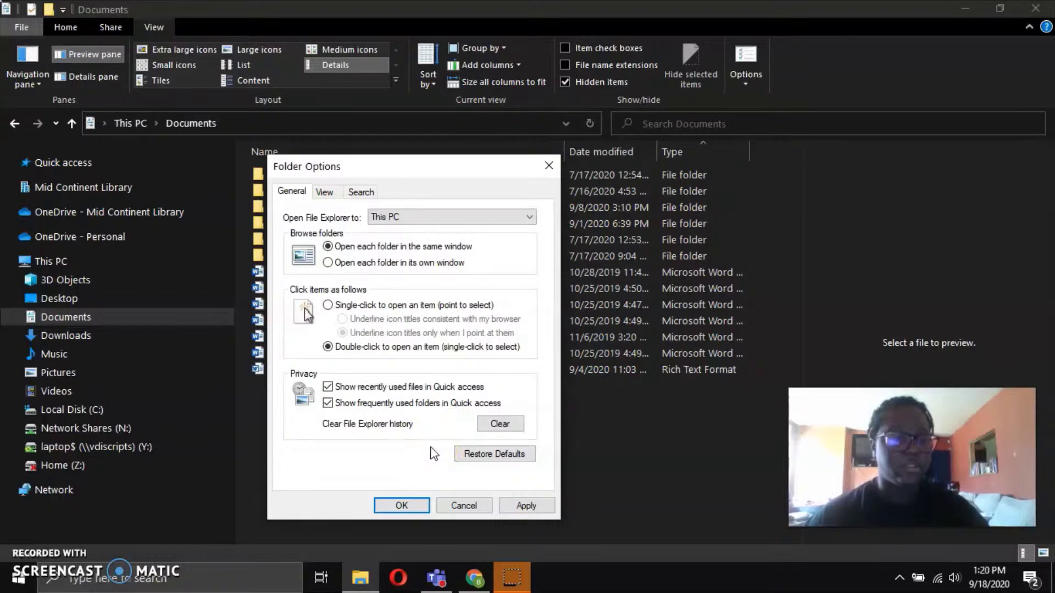
pyautogui.click(462, 508)
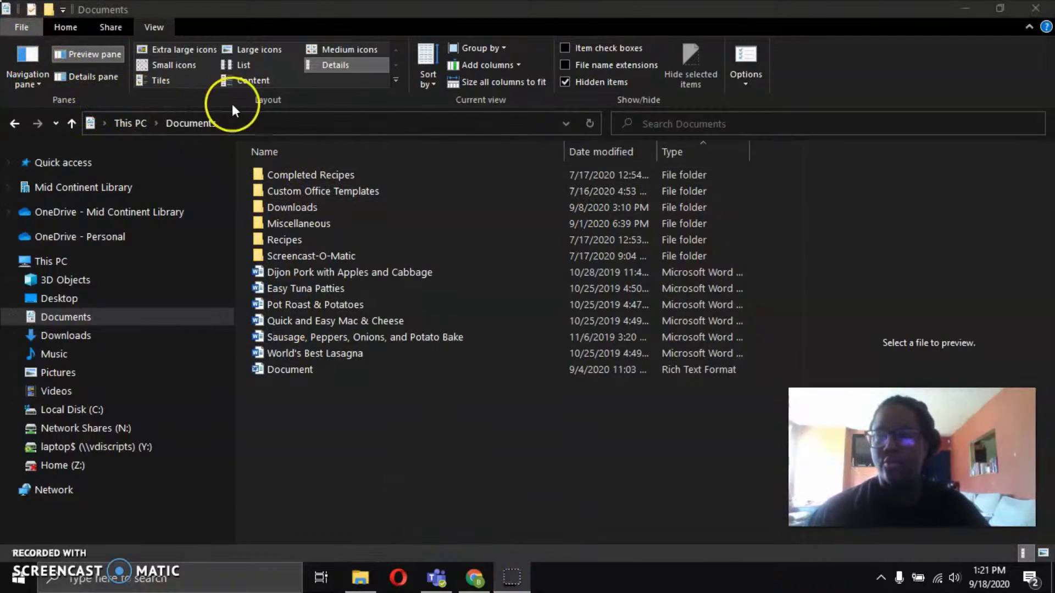
# Go back to Network Shares (N:), return forward to Documents, and display the list of recent locations.
pyautogui.click(108, 26)
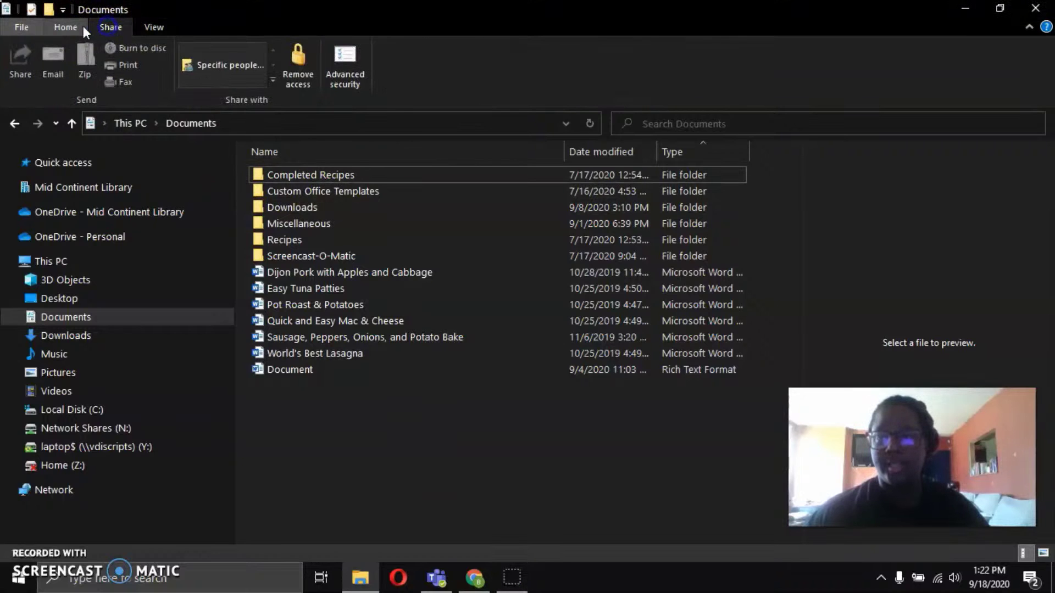
pyautogui.click(70, 25)
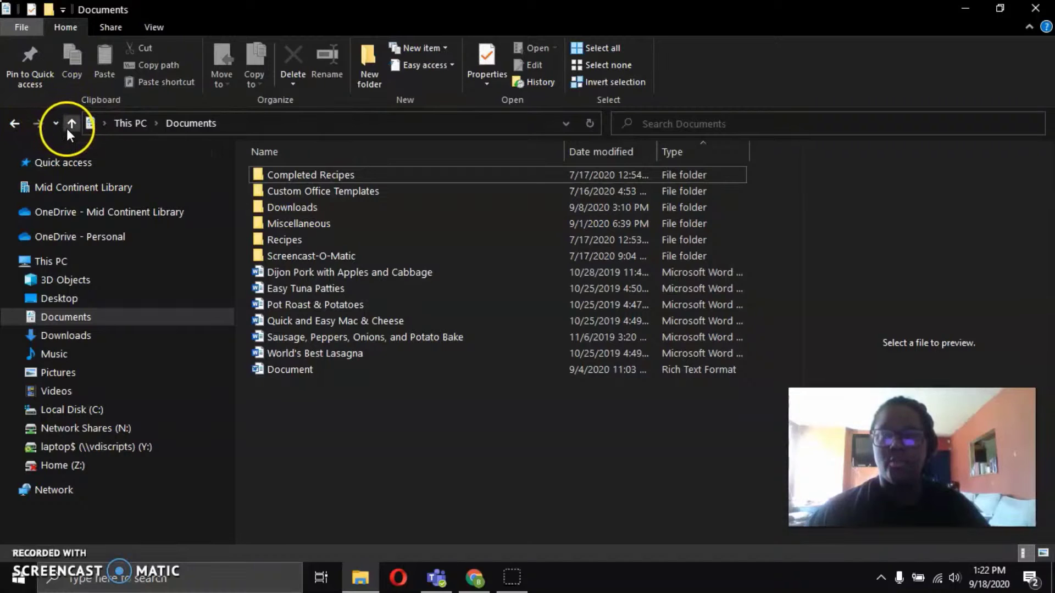
pyautogui.click(17, 126)
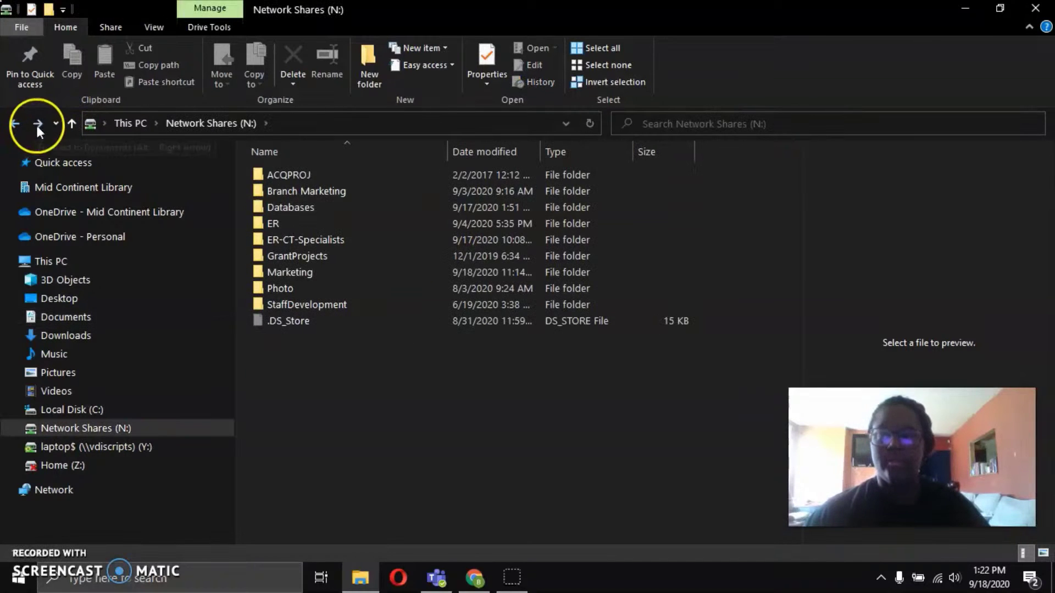
pyautogui.click(37, 125)
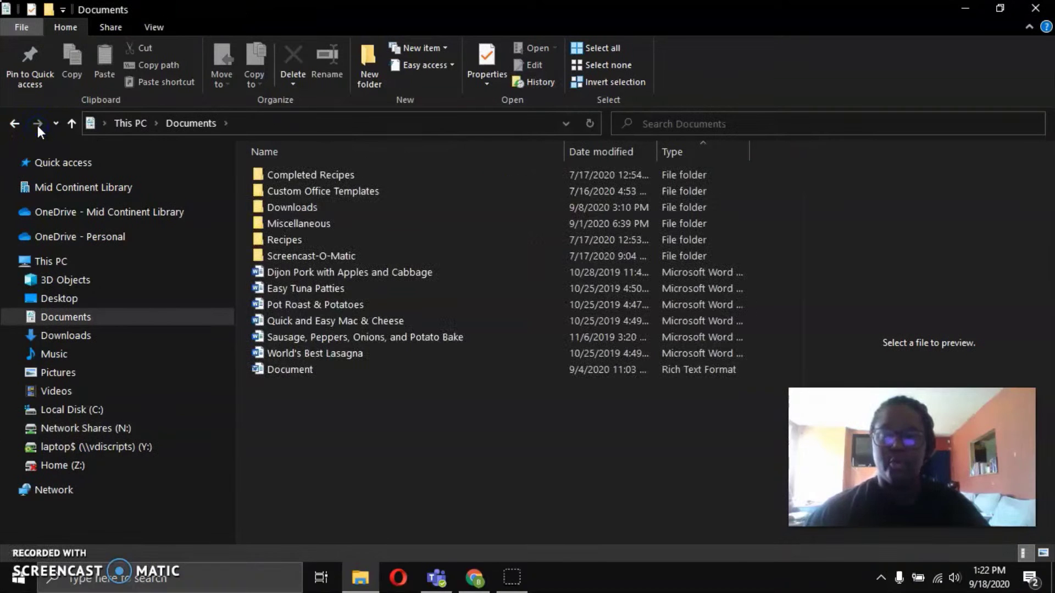
pyautogui.click(55, 123)
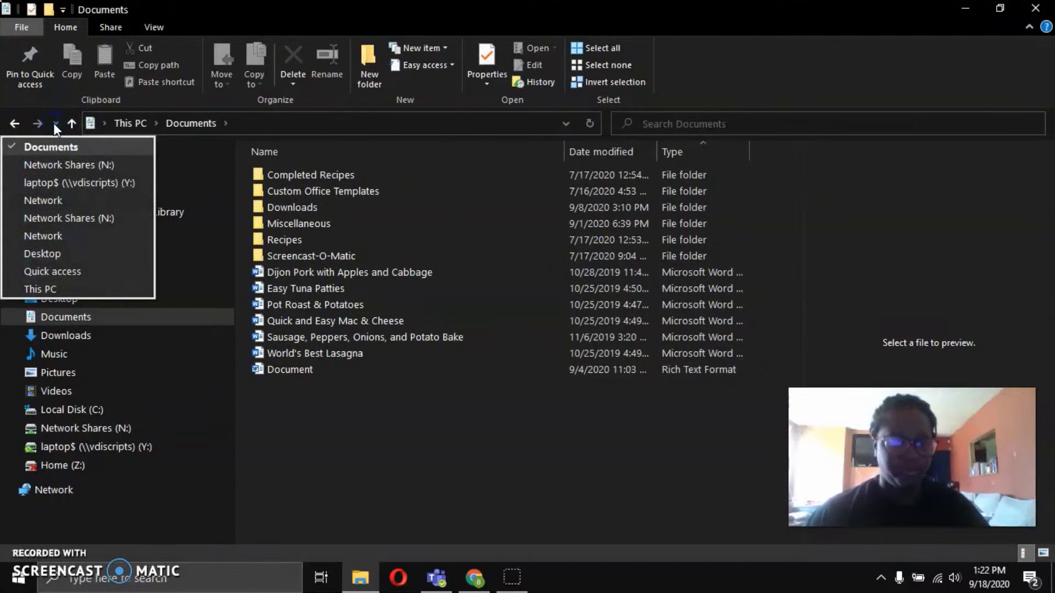
# Go up to This PC, and open the Downloads folder inside Documents.
pyautogui.click(68, 120)
pyautogui.click(68, 121)
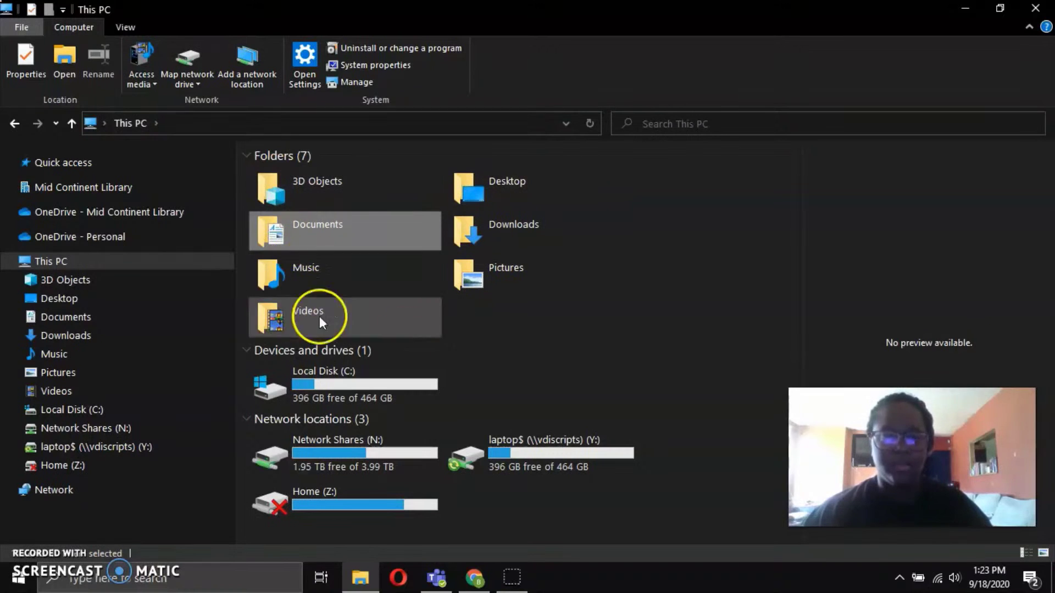
pyautogui.doubleClick(325, 235)
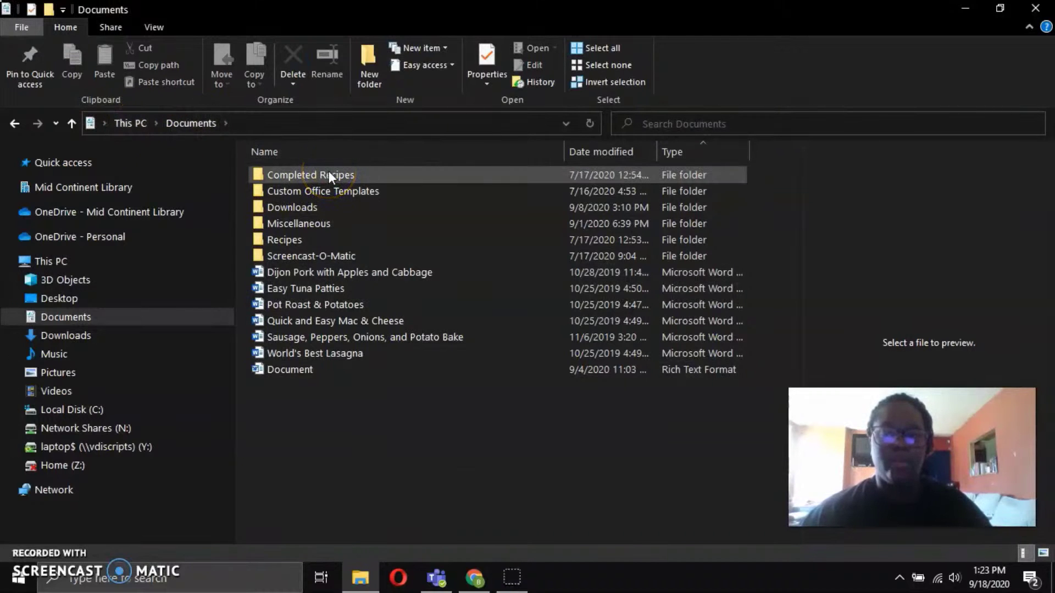
pyautogui.click(328, 208)
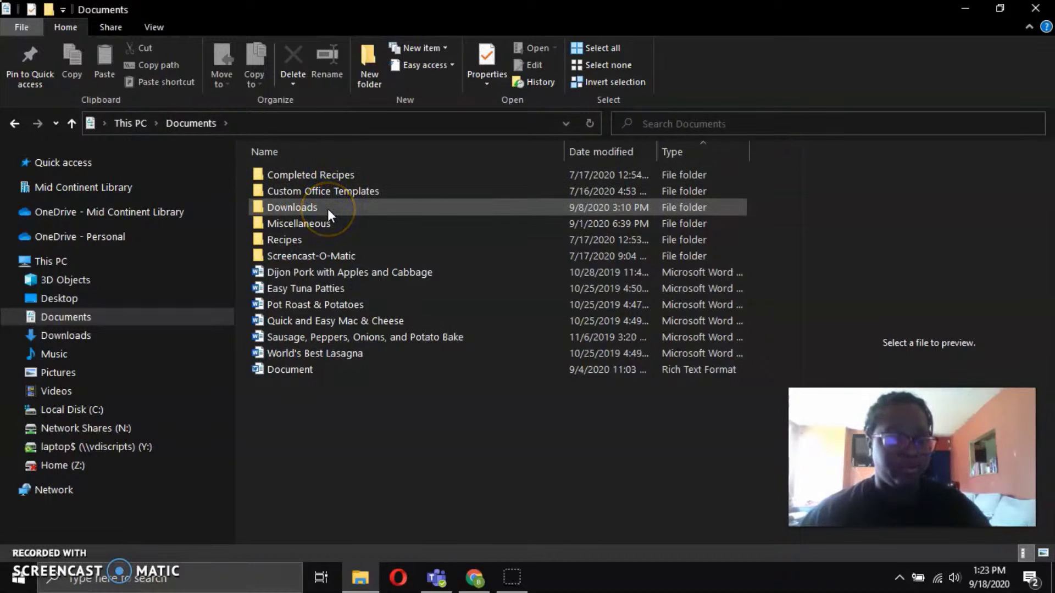
pyautogui.doubleClick(328, 209)
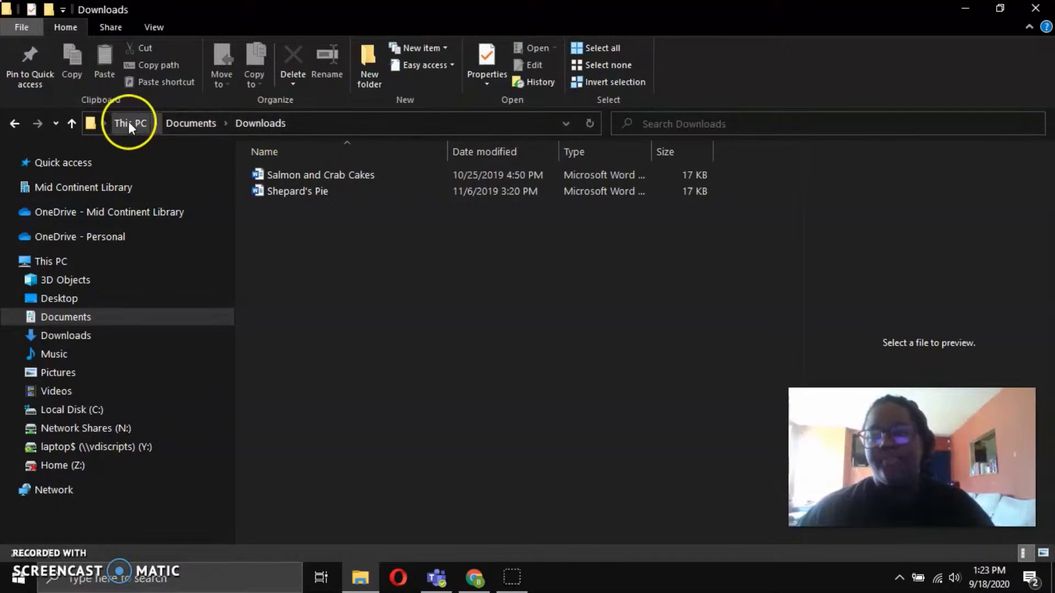
# Go up one level at a time from the Downloads folder through Documents and This PC to Desktop.
pyautogui.click(72, 123)
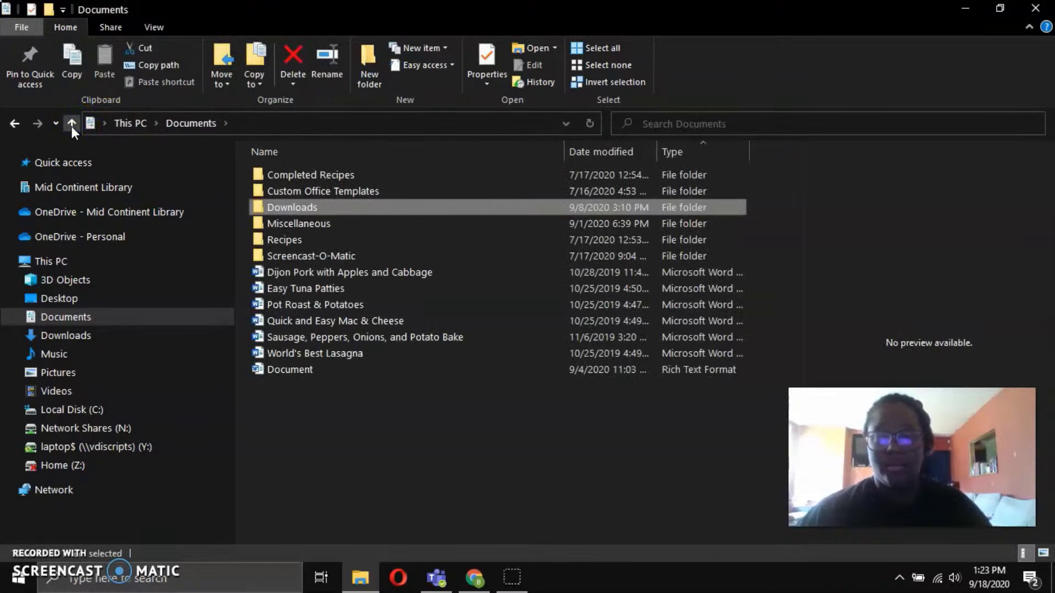
pyautogui.click(71, 126)
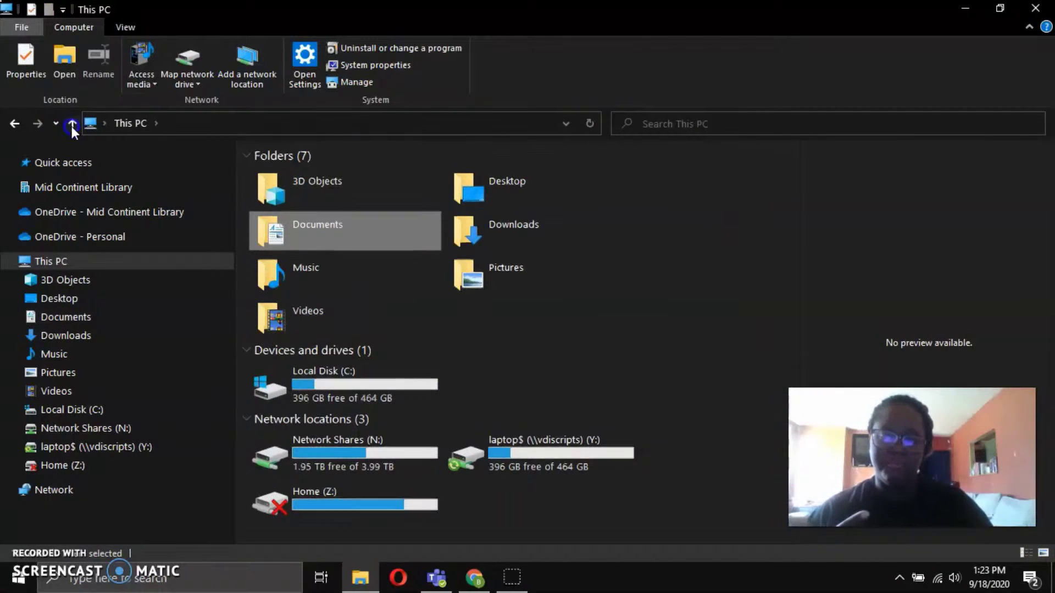
pyautogui.click(72, 125)
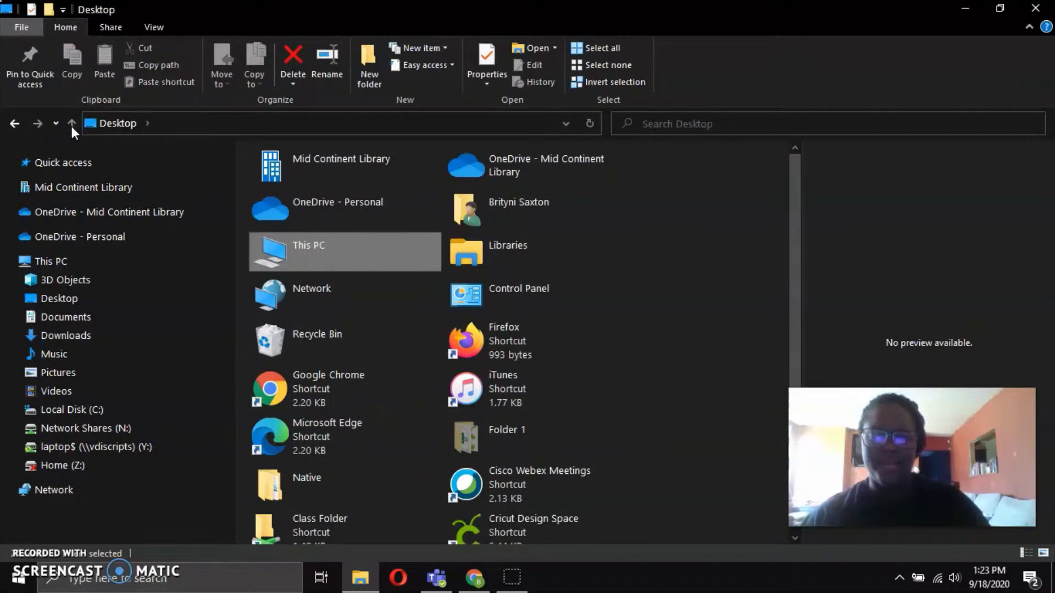
pyautogui.click(127, 138)
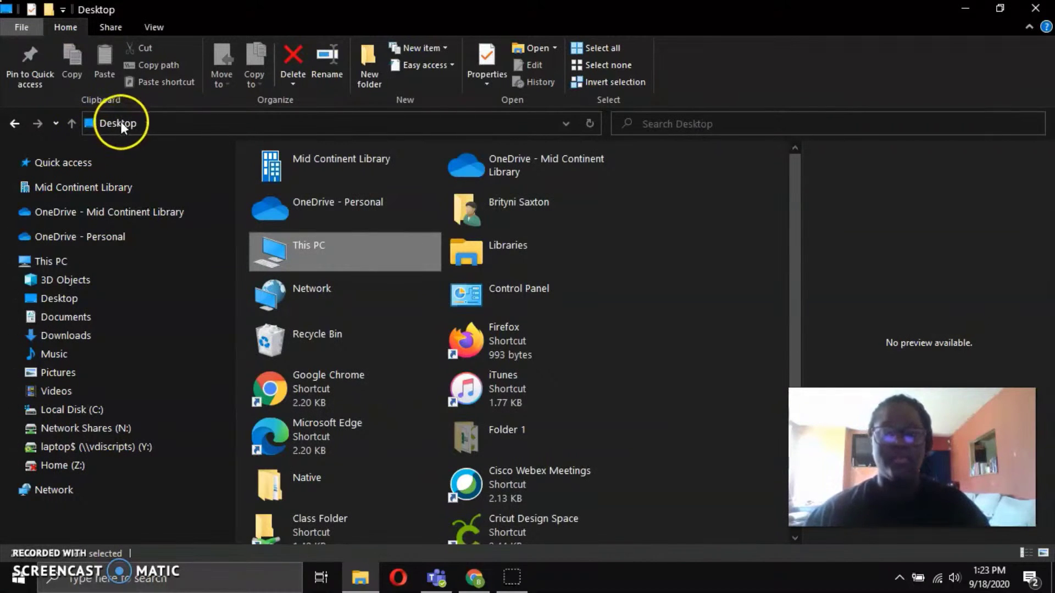
# Open the Recipes folder from the Desktop level by going through This PC and Documents.
pyautogui.doubleClick(285, 249)
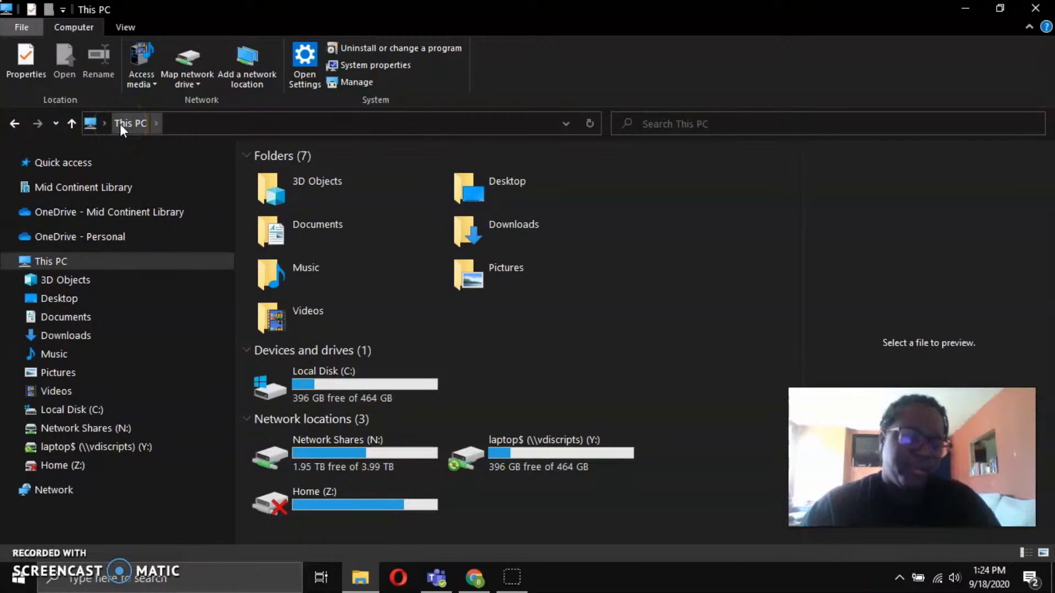
pyautogui.doubleClick(296, 223)
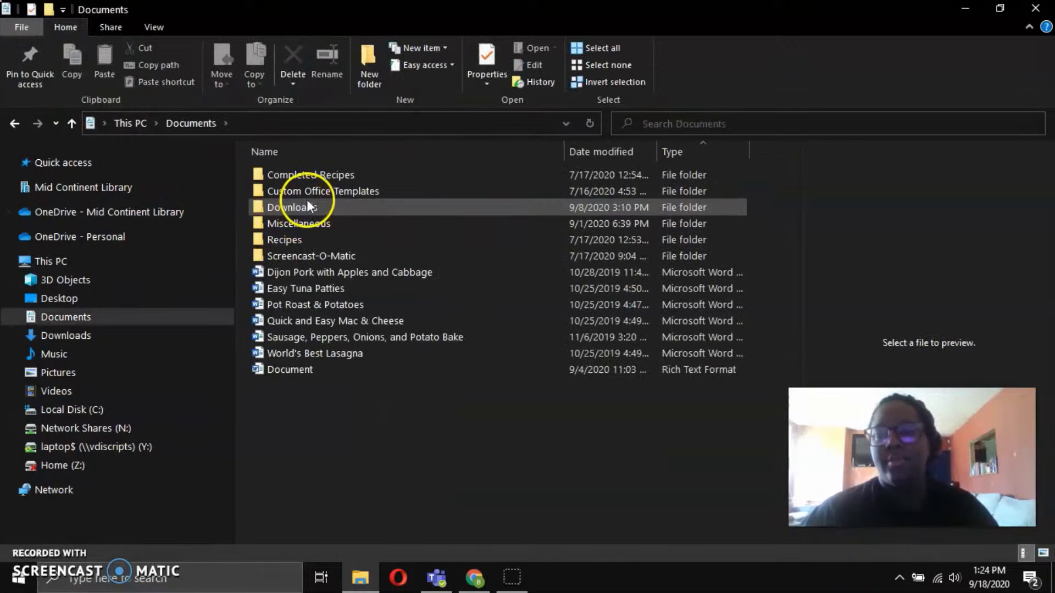
pyautogui.doubleClick(332, 238)
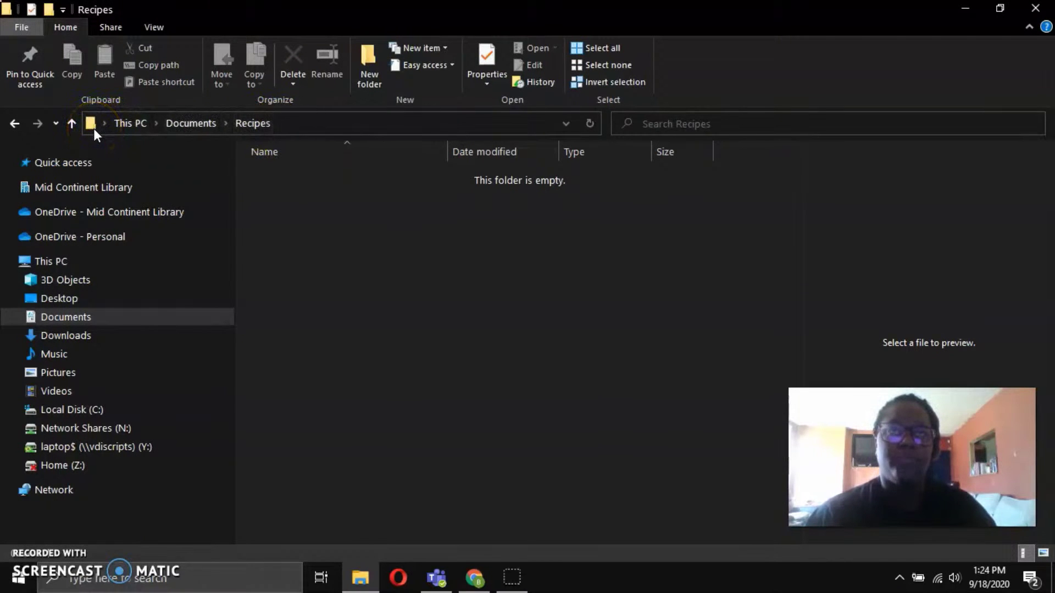
# Jump back from Recipes to Documents and up to This PC using the folder path in the address bar.
pyautogui.click(122, 129)
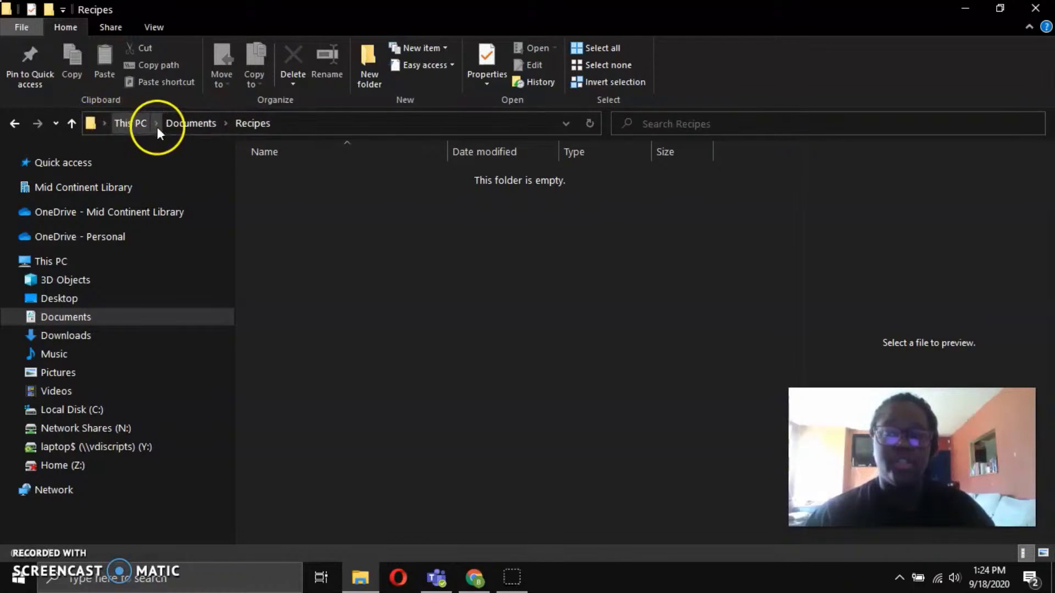
pyautogui.click(201, 124)
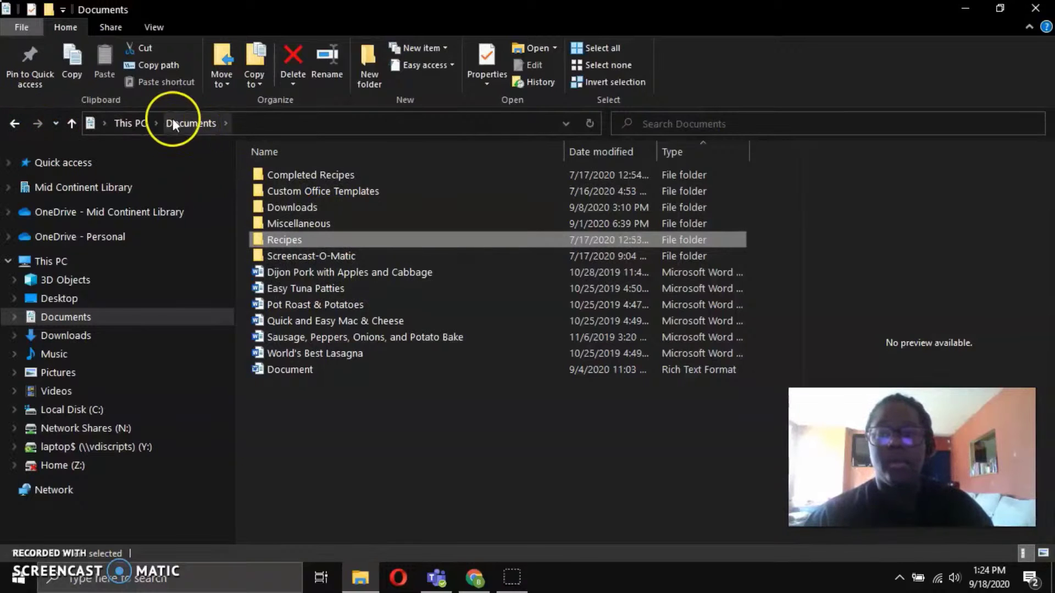
pyautogui.click(127, 123)
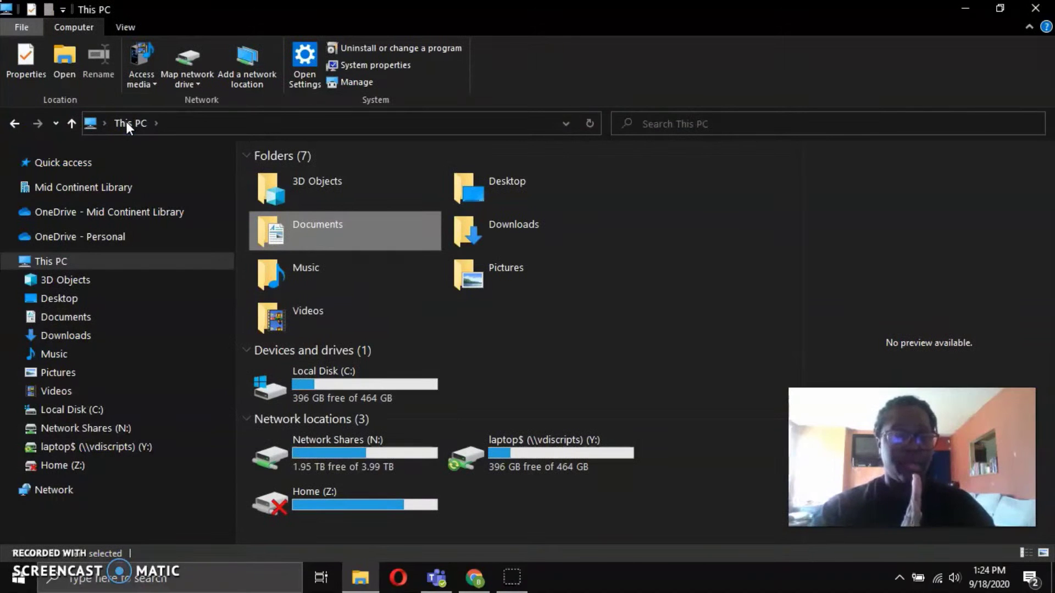
pyautogui.click(128, 125)
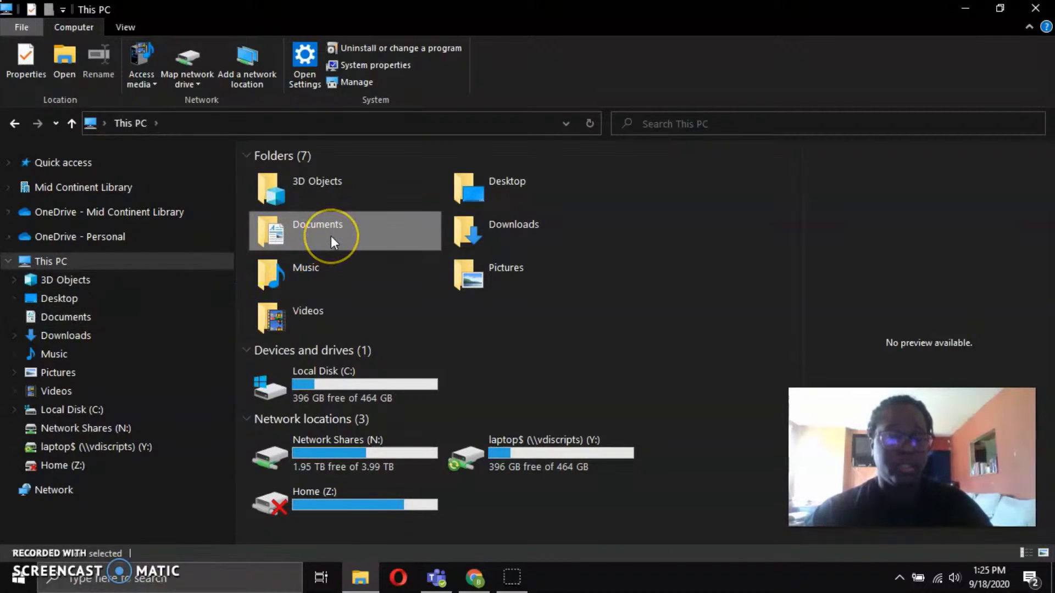
# Create a folder named Sunday Night Recipes inside the Recipes folder of Documents and open it.
pyautogui.click(67, 319)
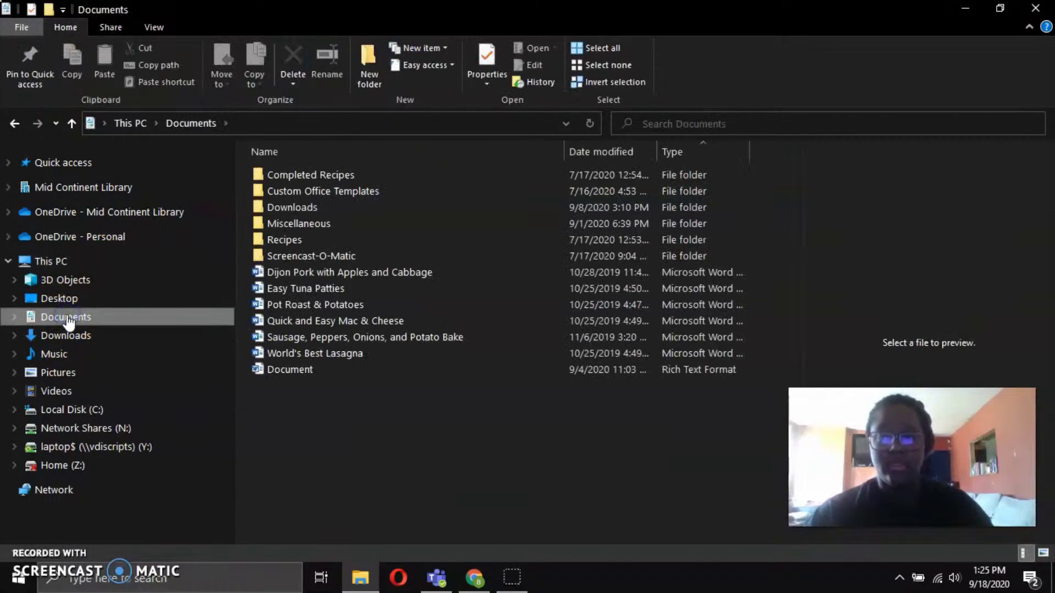
pyautogui.doubleClick(301, 243)
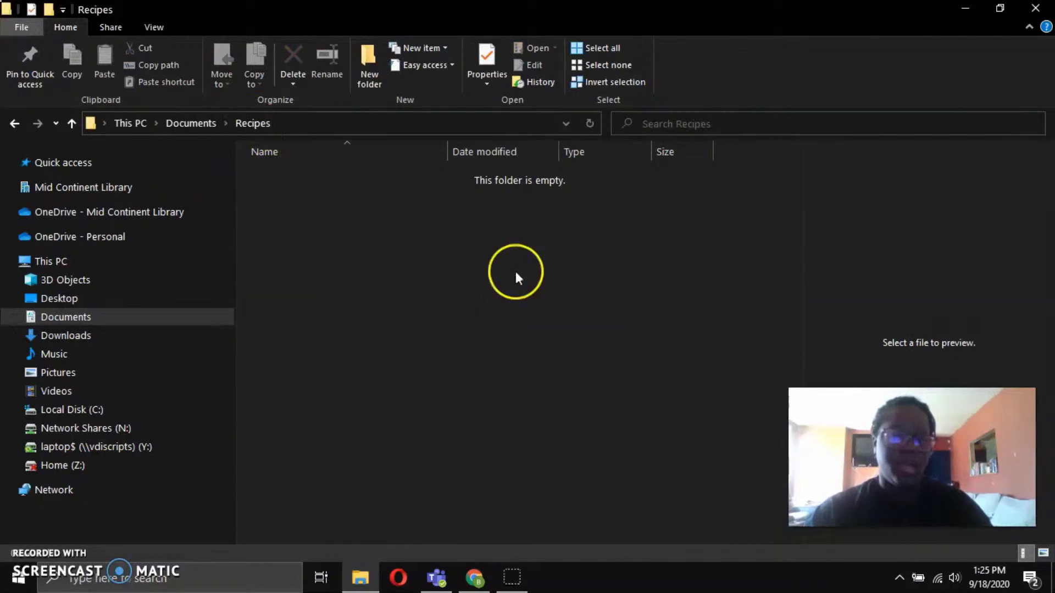
pyautogui.click(371, 79)
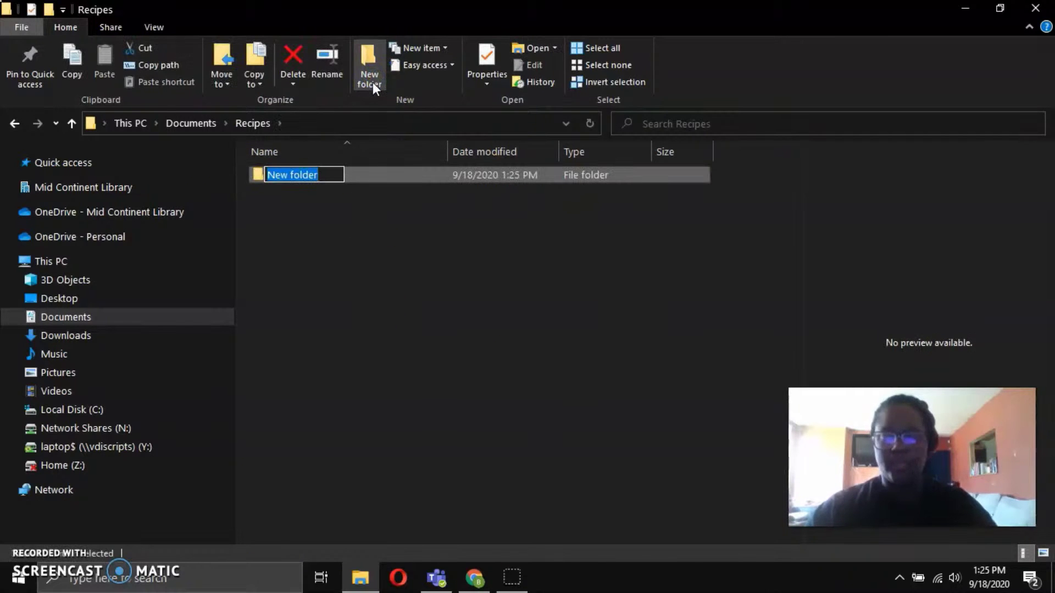
pyautogui.write('Sunday N')
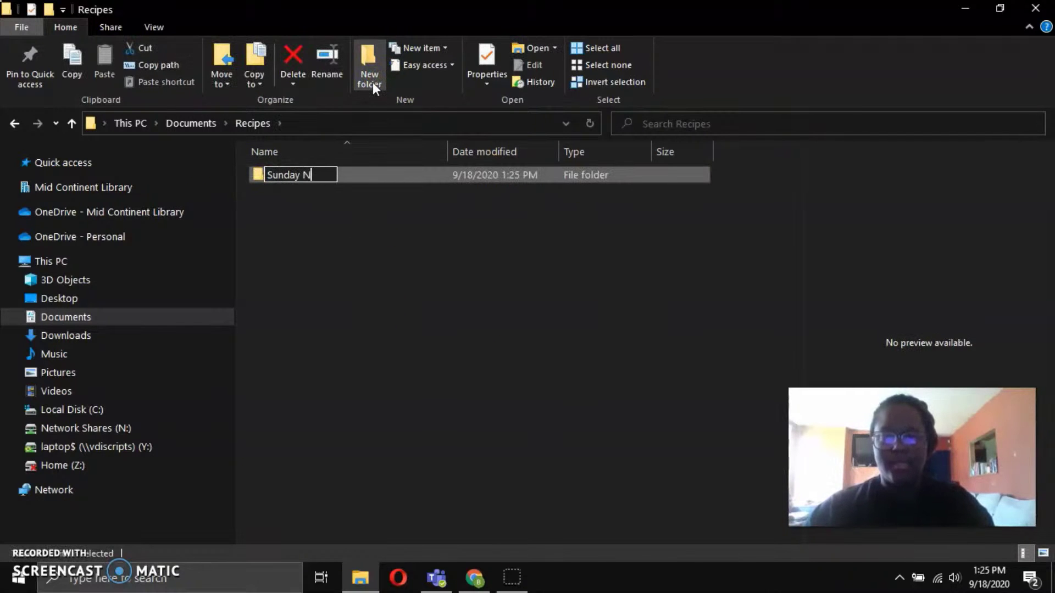
pyautogui.write('ight Recipes')
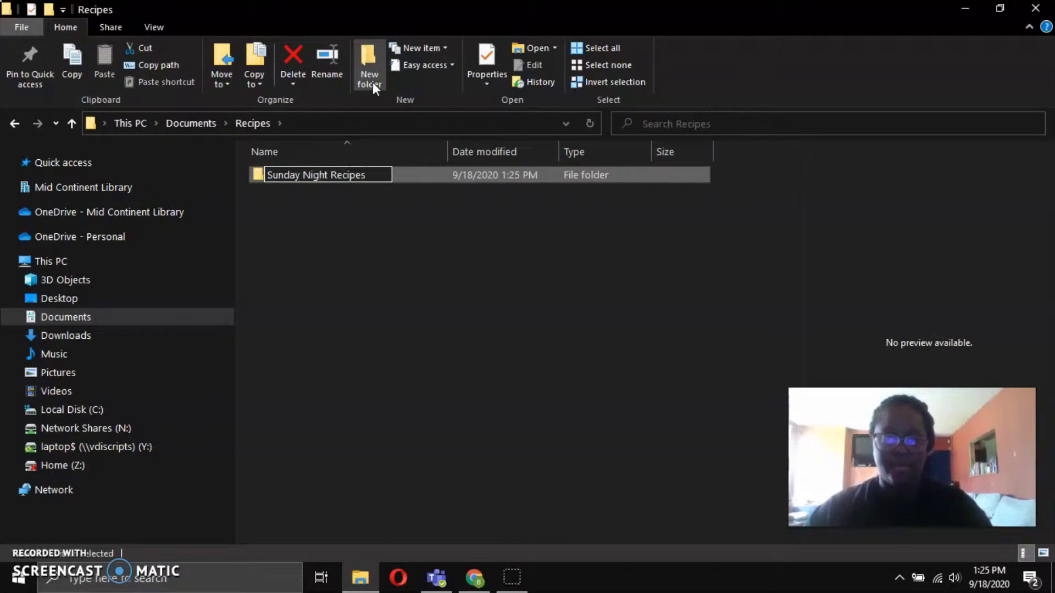
pyautogui.press('Return')
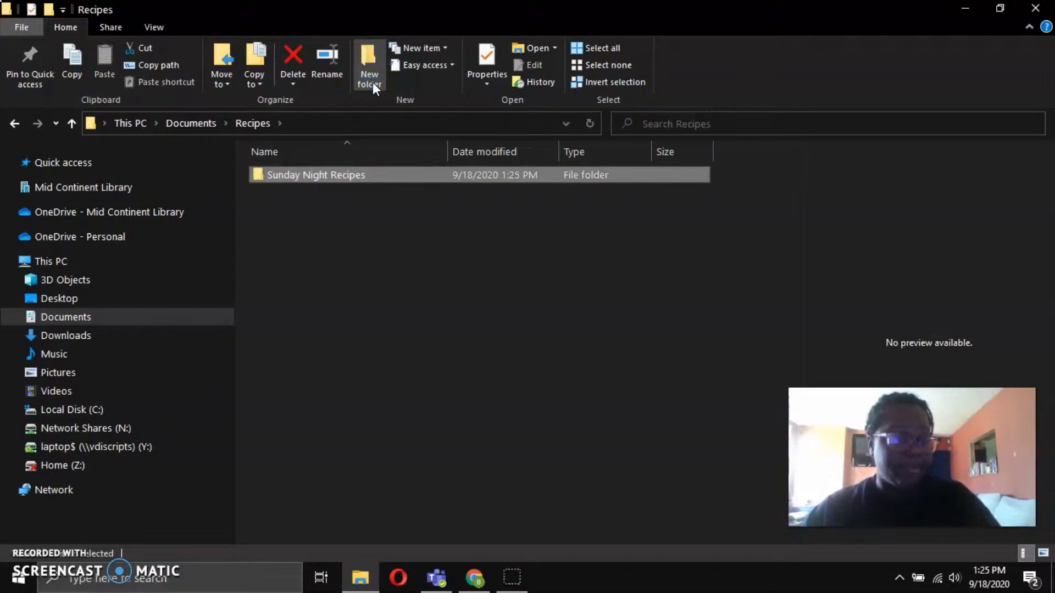
pyautogui.doubleClick(292, 175)
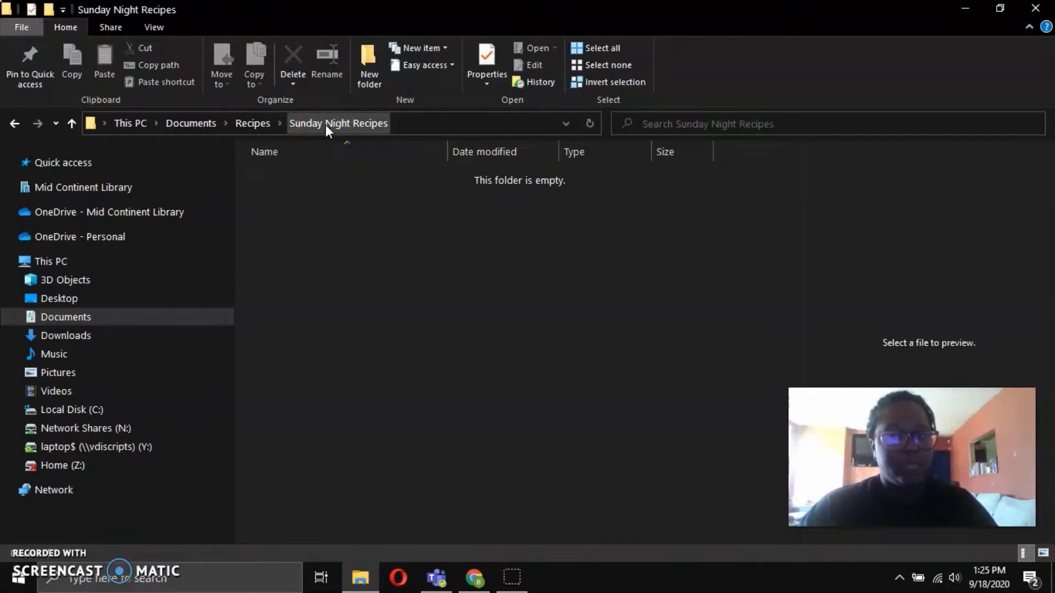
# Return directly to Documents and activate its search field, leaving it without entering a search.
pyautogui.click(178, 122)
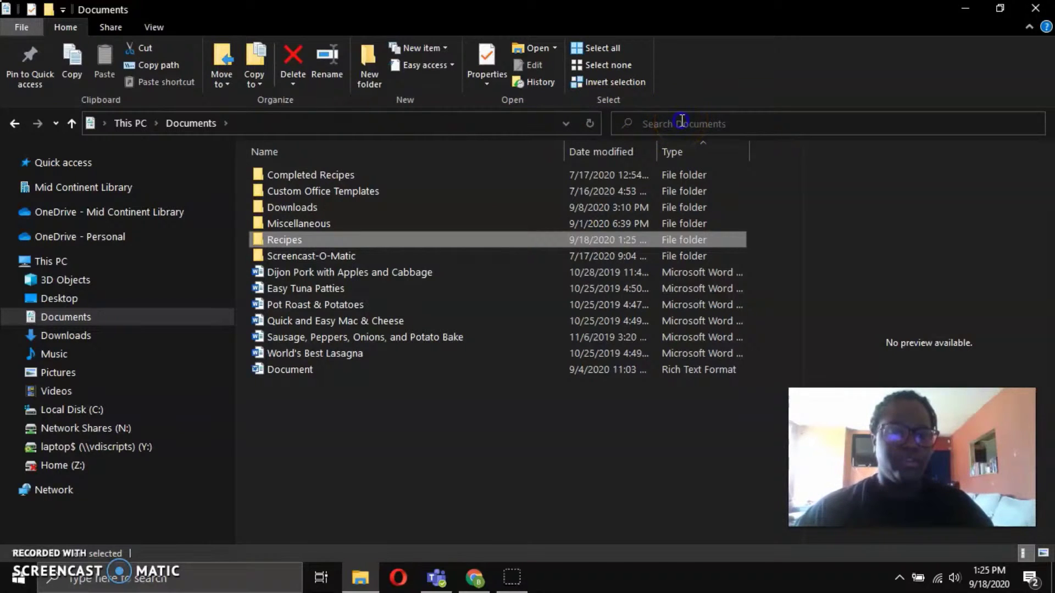
pyautogui.click(753, 301)
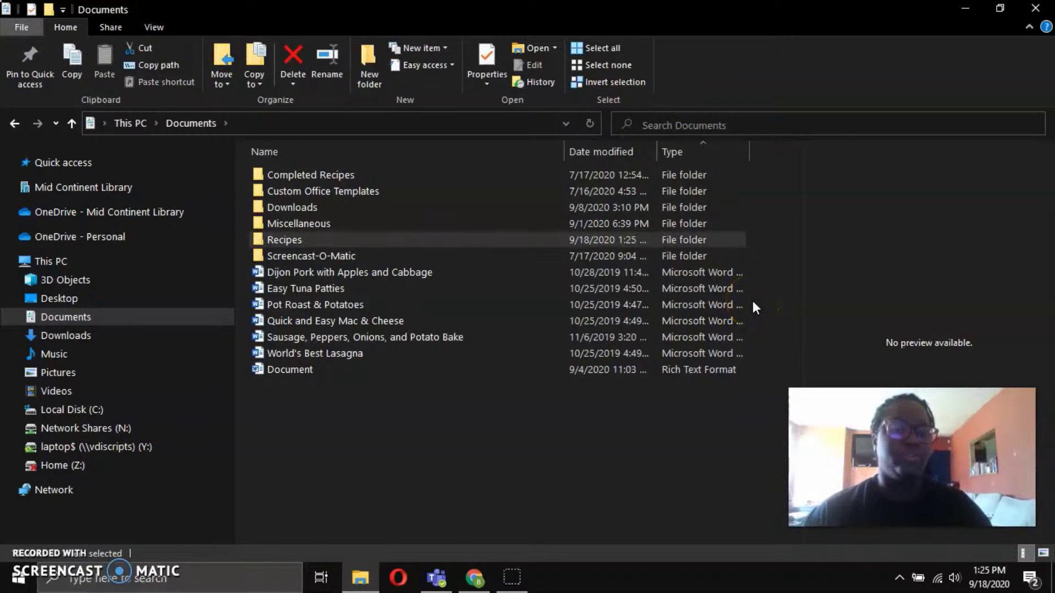
pyautogui.hotkey('ctrl', 'e')
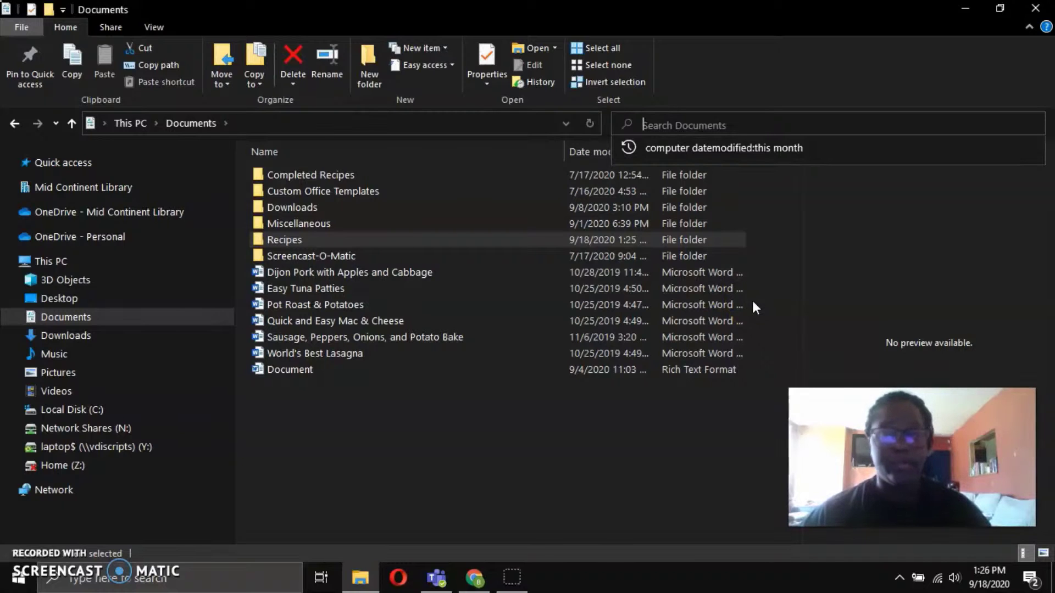
pyautogui.click(226, 158)
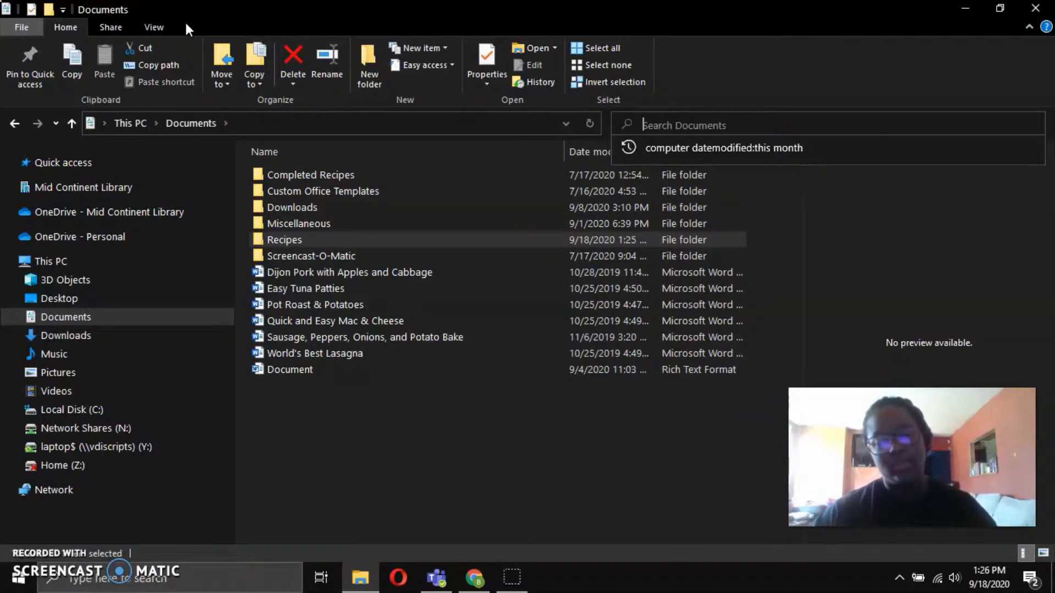
pyautogui.click(407, 445)
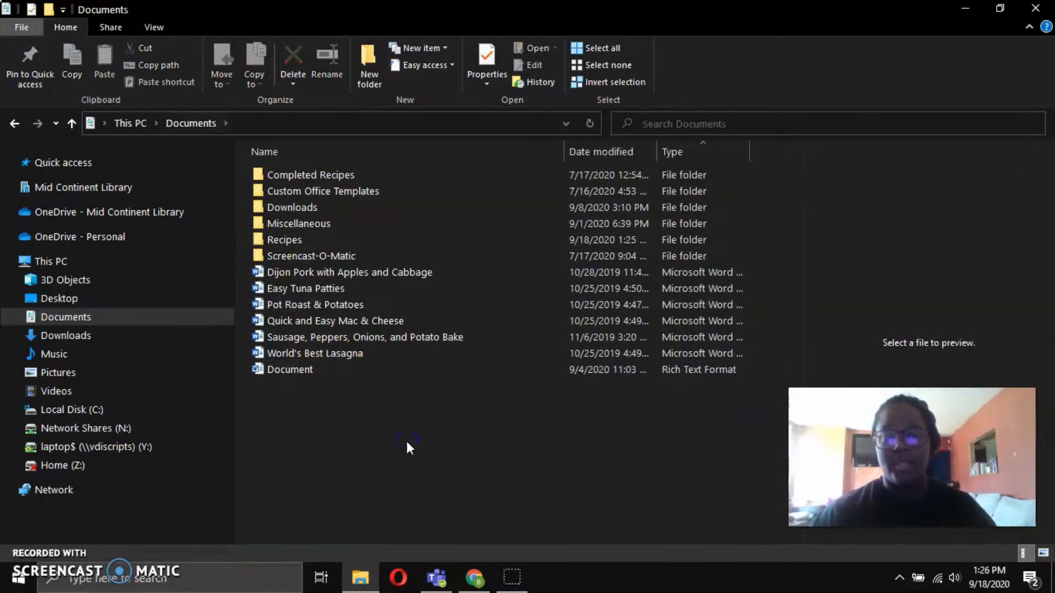
# Turn off the preview pane in Documents and select a couple of recipe files, ending with the Miscellaneous folder.
pyautogui.click(153, 26)
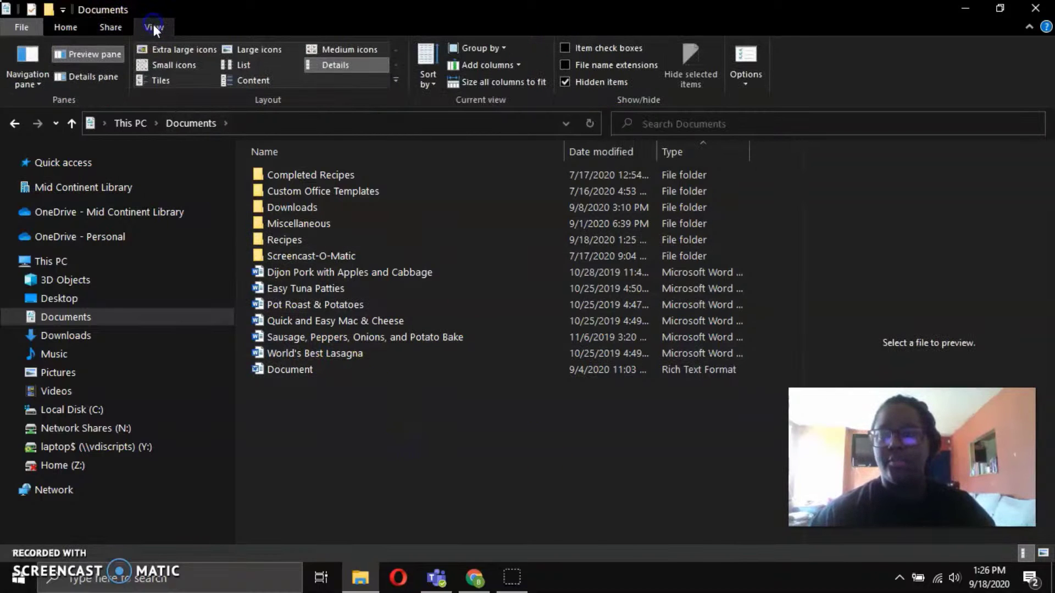
pyautogui.click(97, 54)
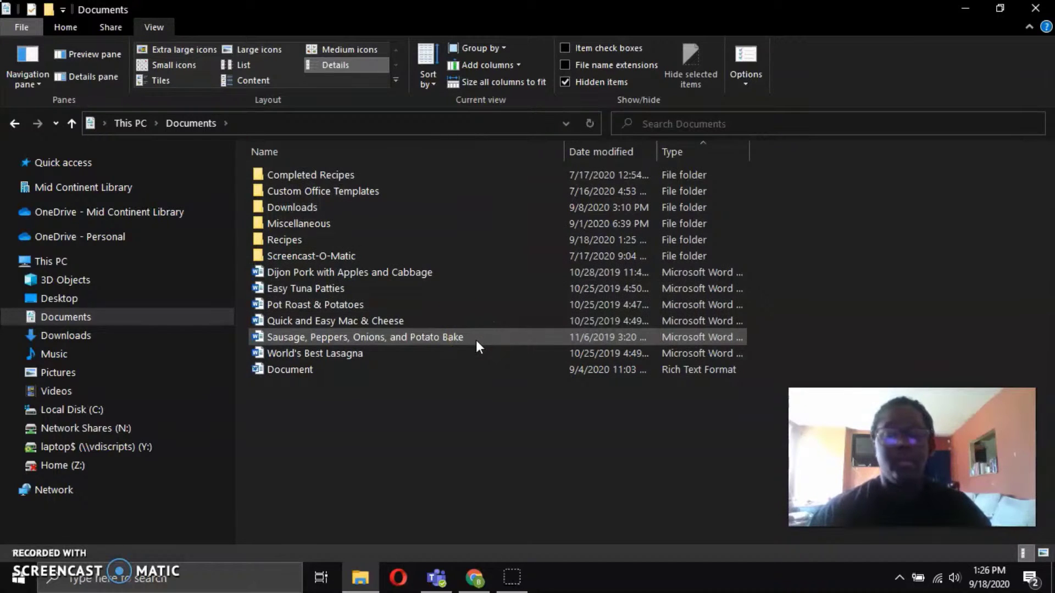
pyautogui.click(331, 275)
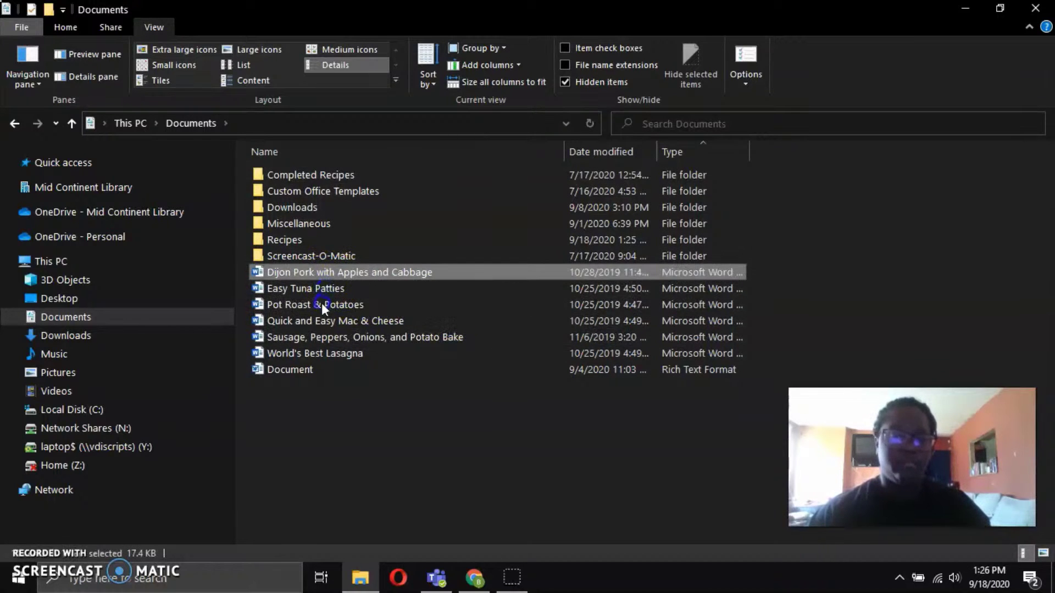
pyautogui.click(317, 308)
pyautogui.click(337, 227)
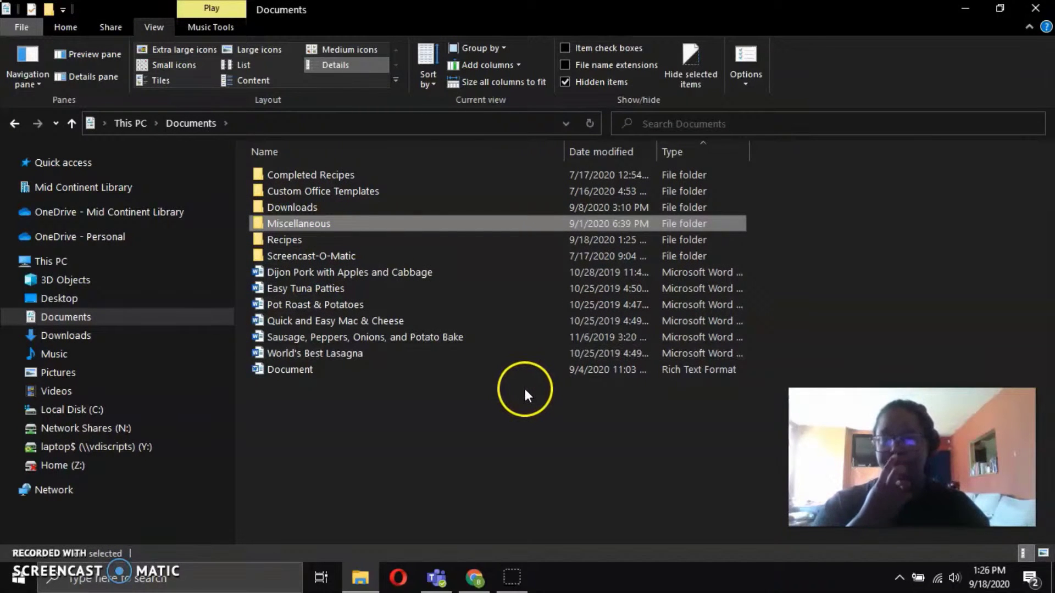
pyautogui.keyDown('ctrl'); pyautogui.click(398, 244); pyautogui.keyUp('ctrl')
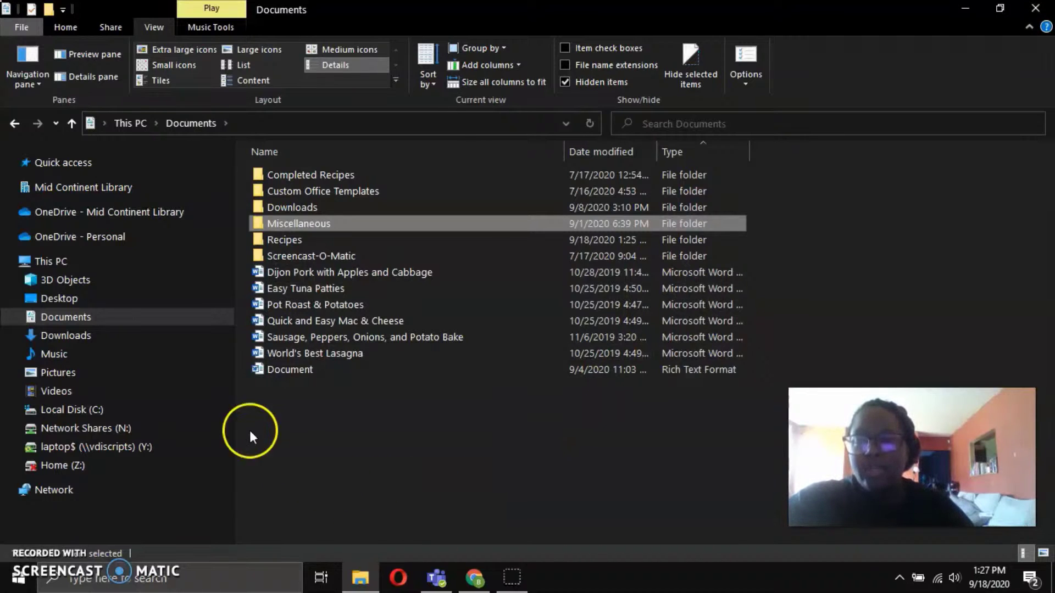
# Go to Quick access and unpin the Downloads and Documents folders from it.
pyautogui.click(74, 172)
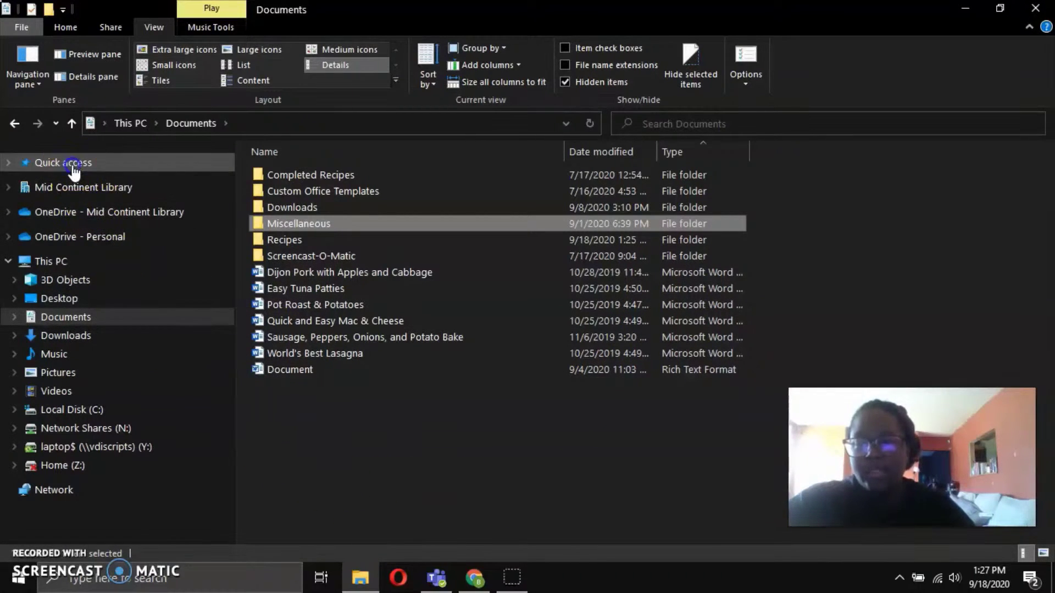
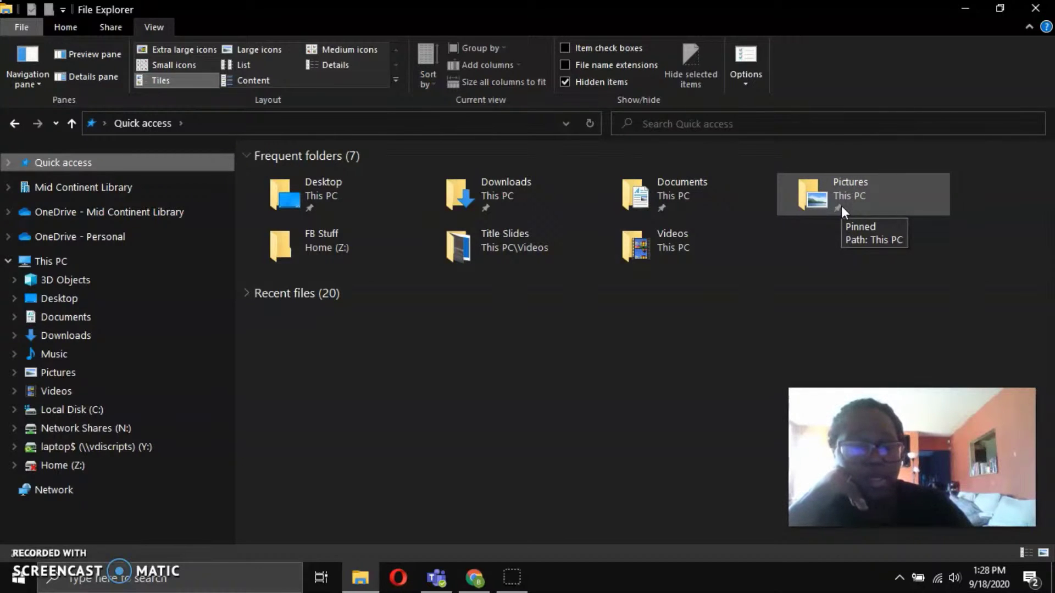
pyautogui.click(842, 206)
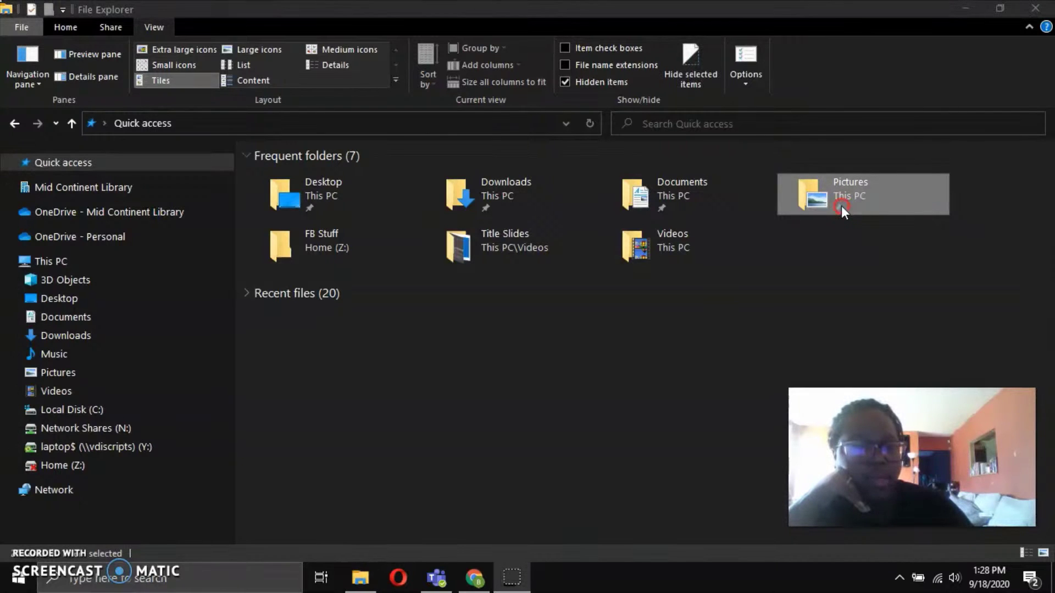
pyautogui.click(468, 197)
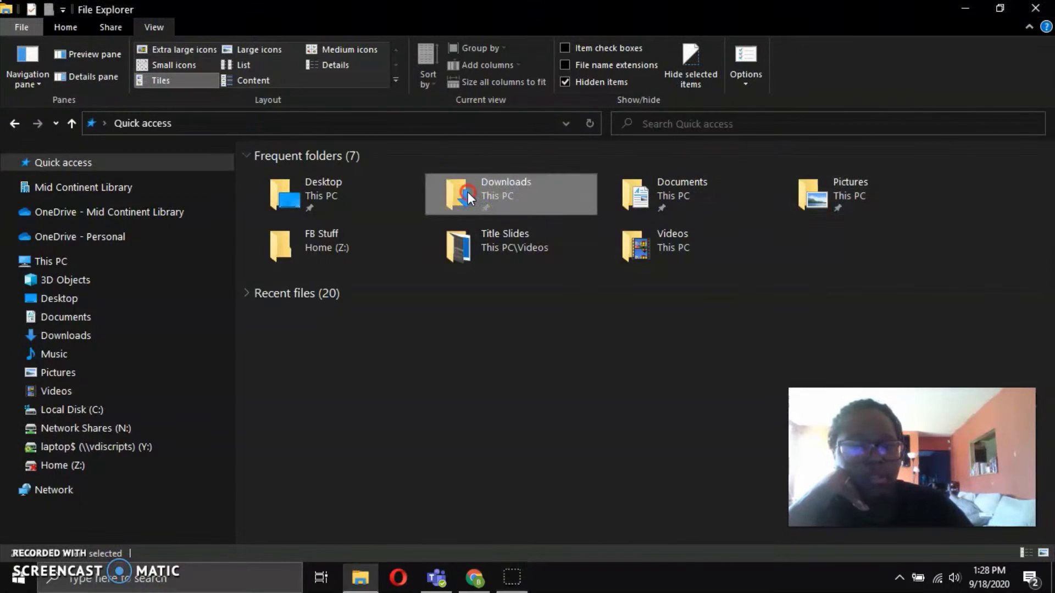
pyautogui.rightClick(469, 197)
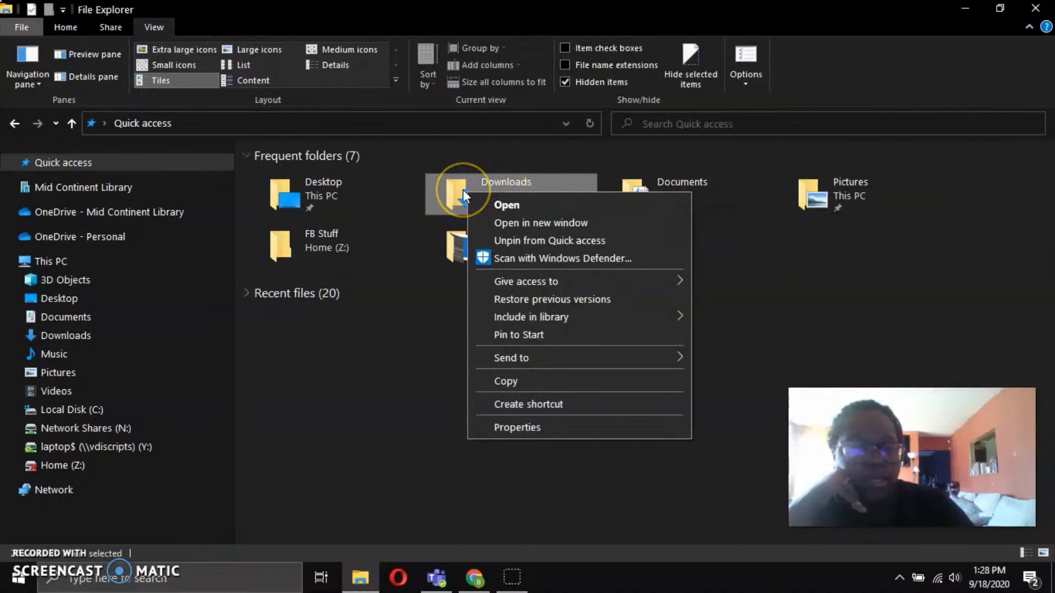
pyautogui.click(639, 244)
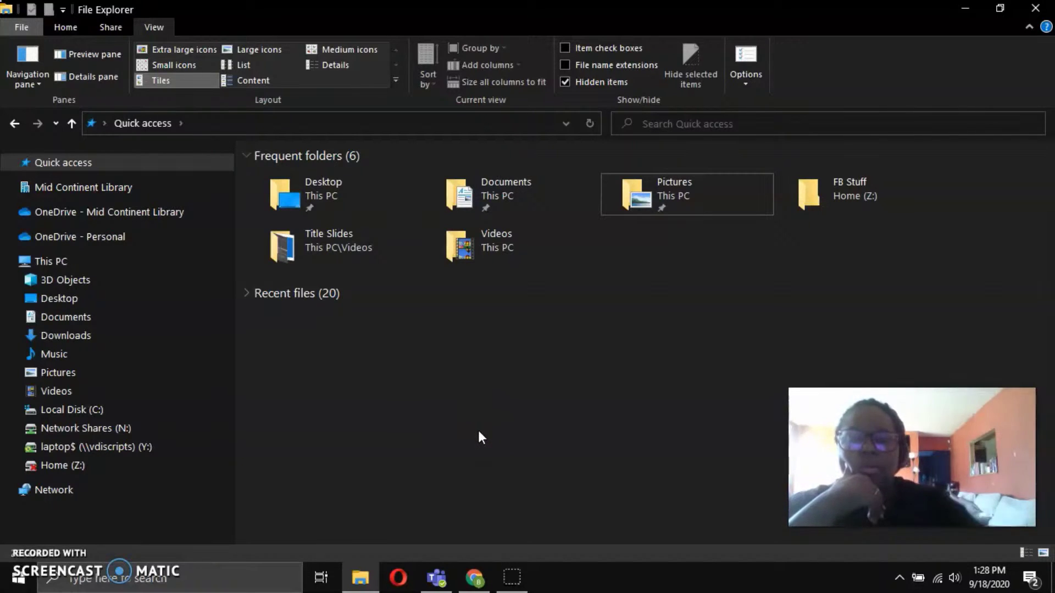
pyautogui.rightClick(470, 182)
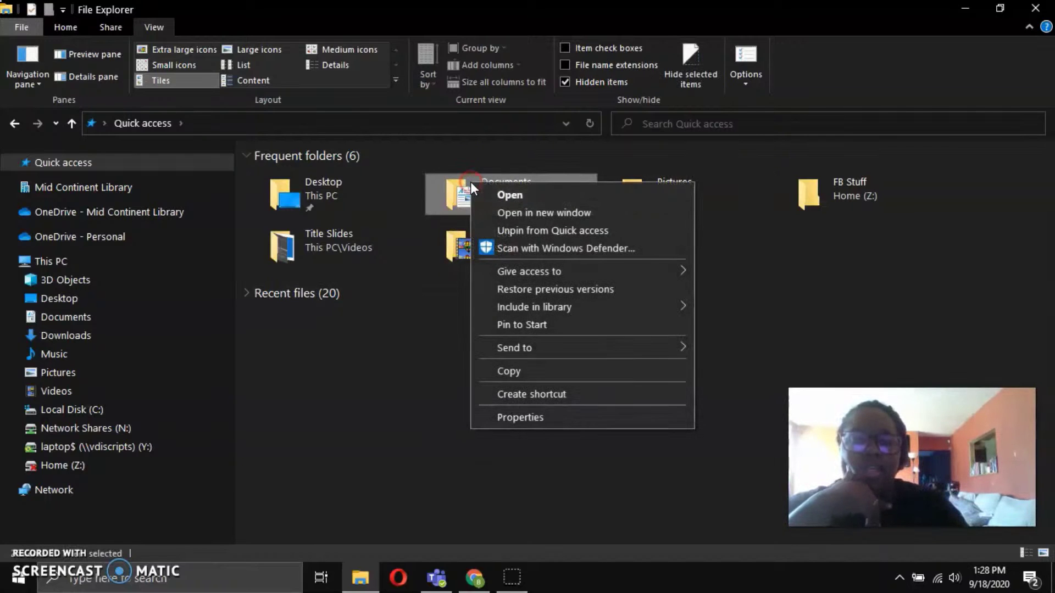
pyautogui.click(534, 229)
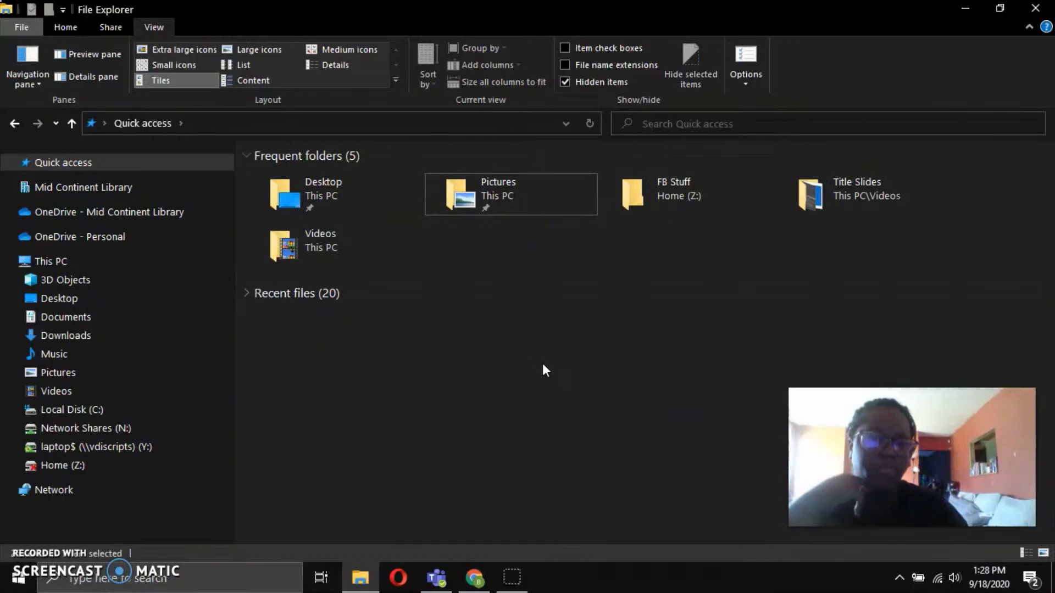
# Pin the Pictures folder from Quick access to Start and check its tile in the Start menu.
pyautogui.rightClick(447, 195)
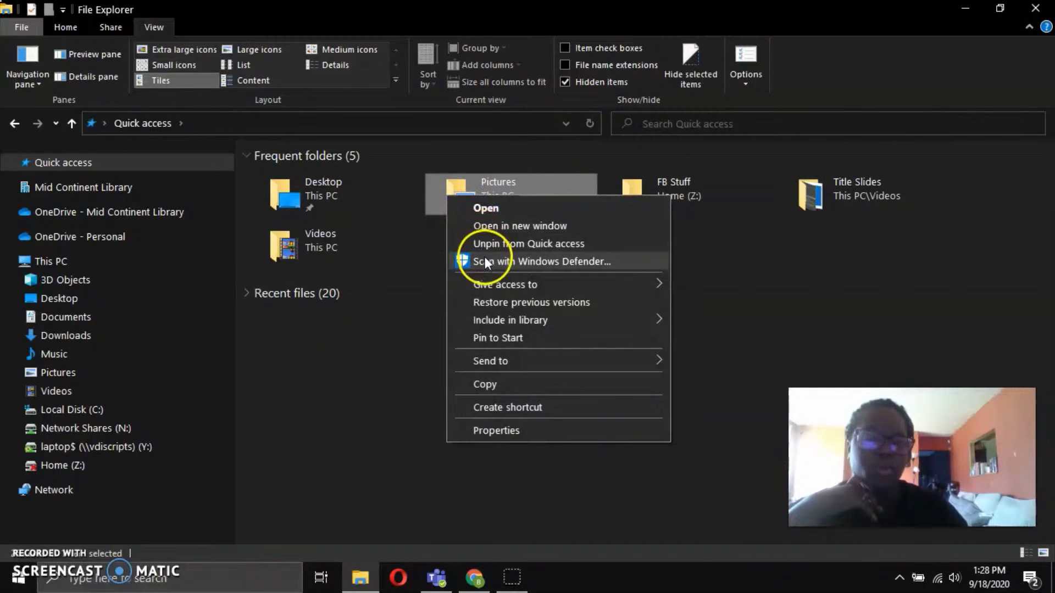
pyautogui.click(492, 337)
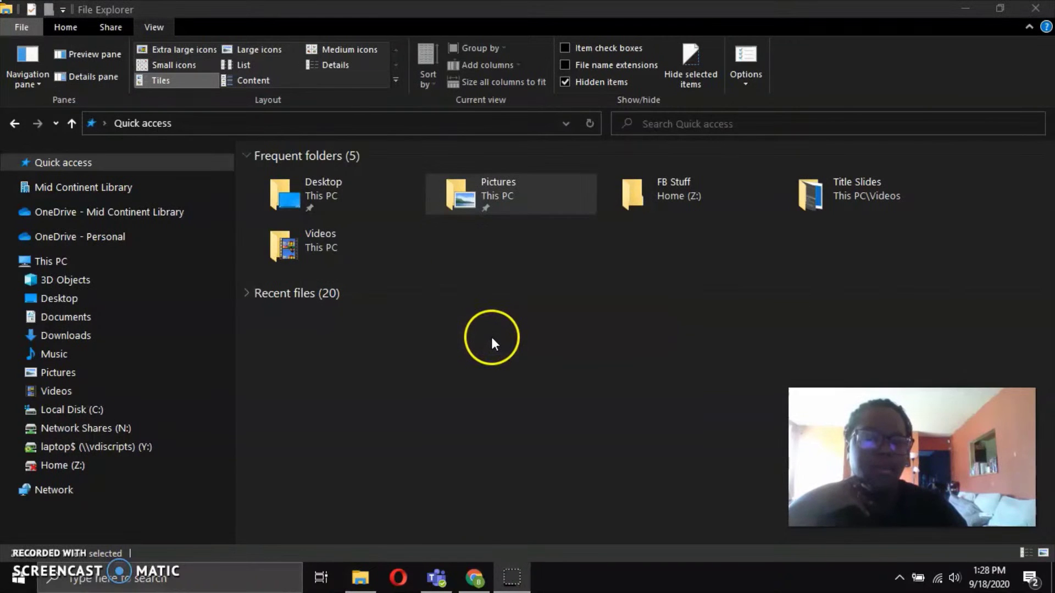
pyautogui.rightClick(451, 200)
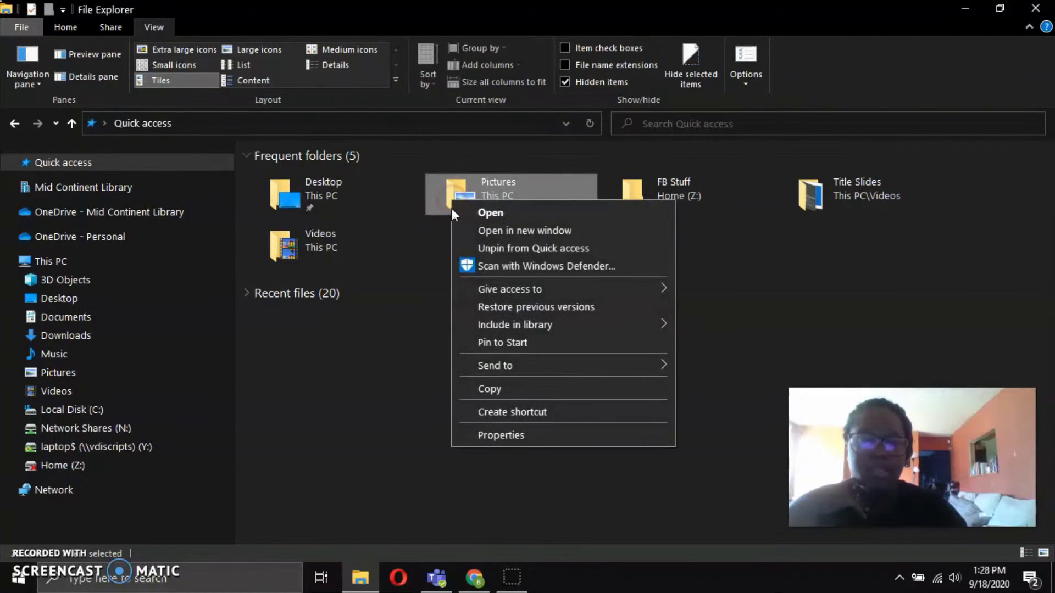
pyautogui.click(495, 341)
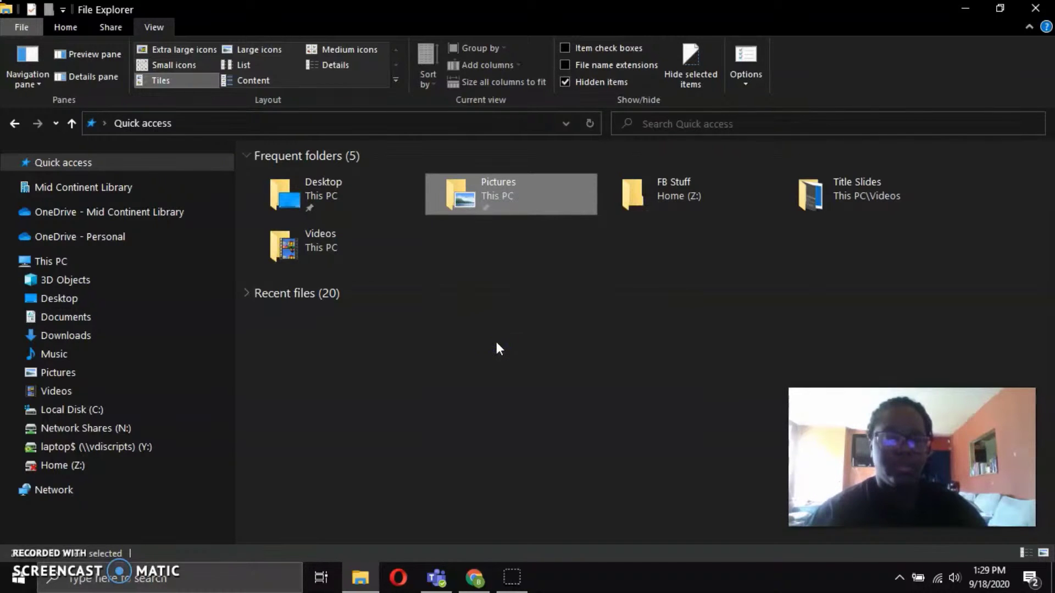
pyautogui.click(11, 586)
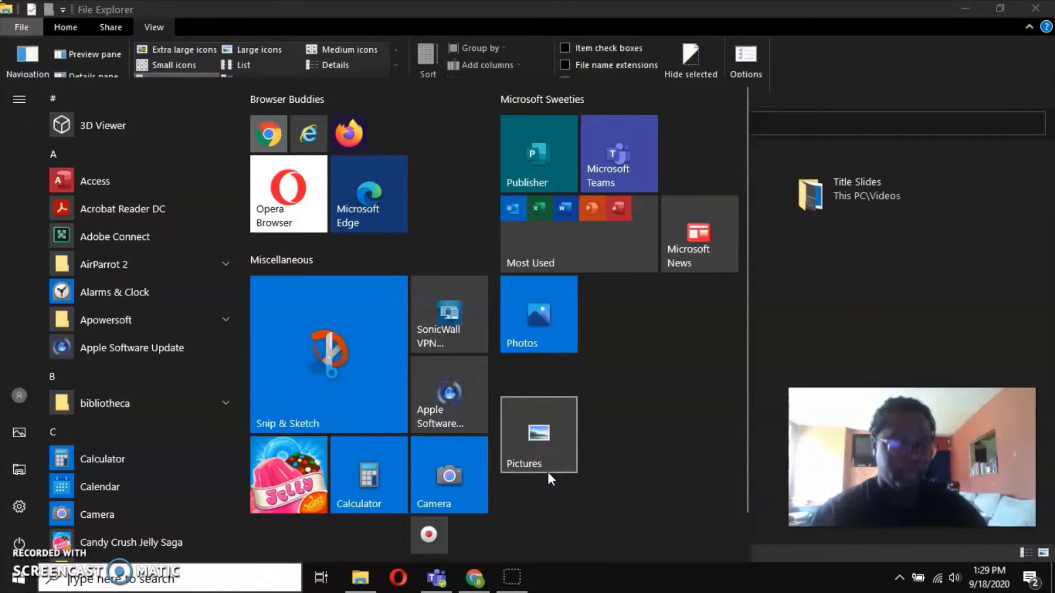
pyautogui.click(771, 351)
# Unpin the Pictures folder from Start and from Quick access.
pyautogui.rightClick(489, 203)
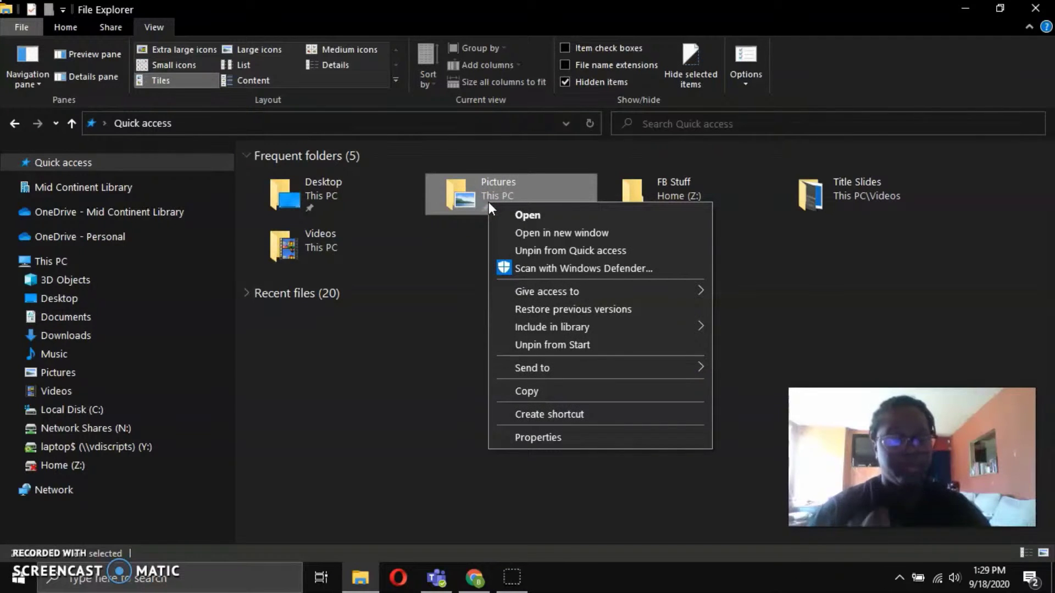
pyautogui.click(603, 348)
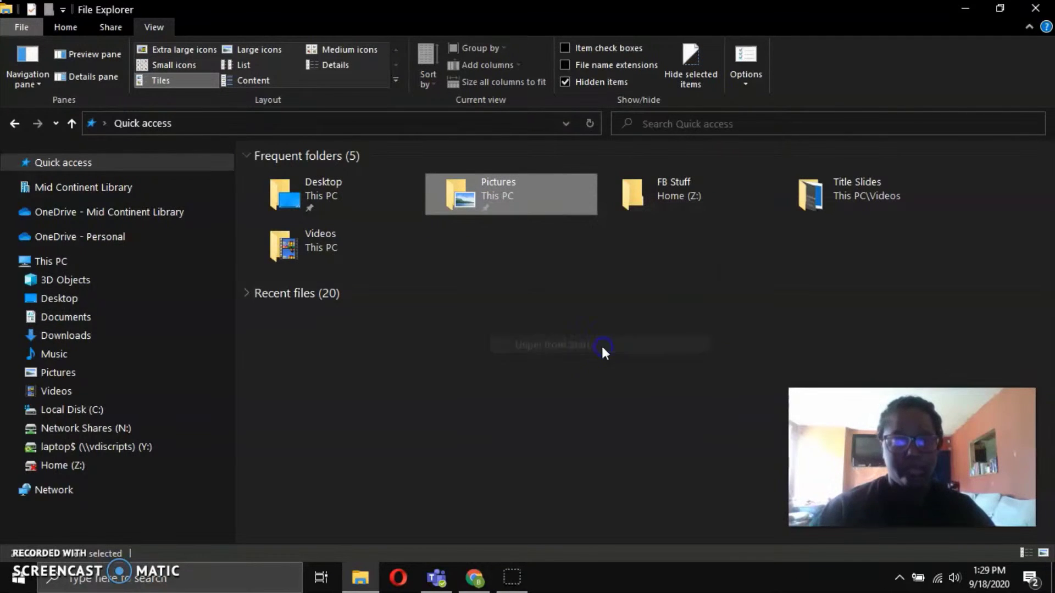
pyautogui.rightClick(460, 199)
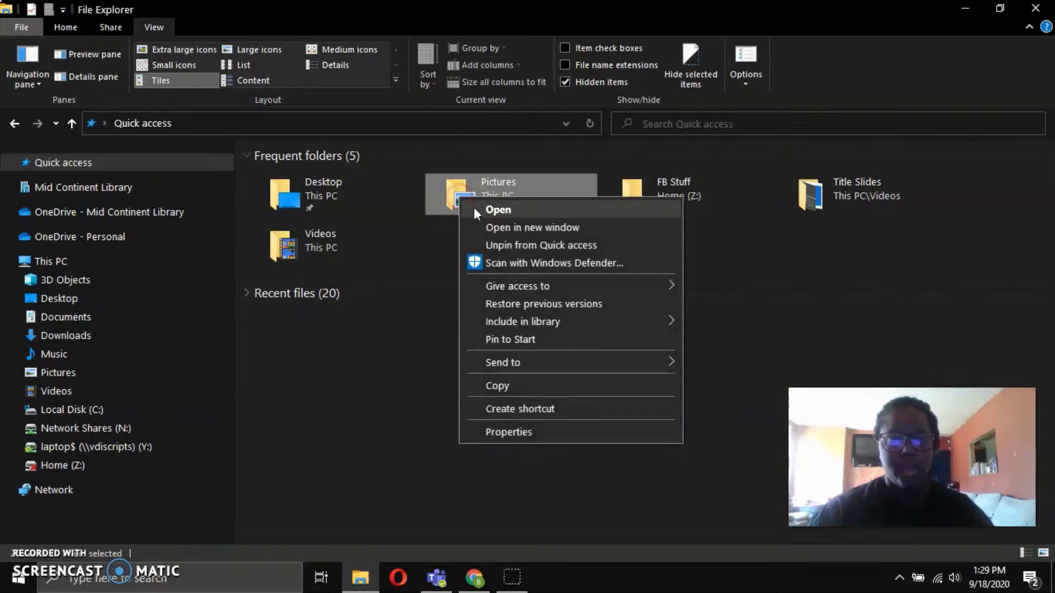
pyautogui.click(554, 246)
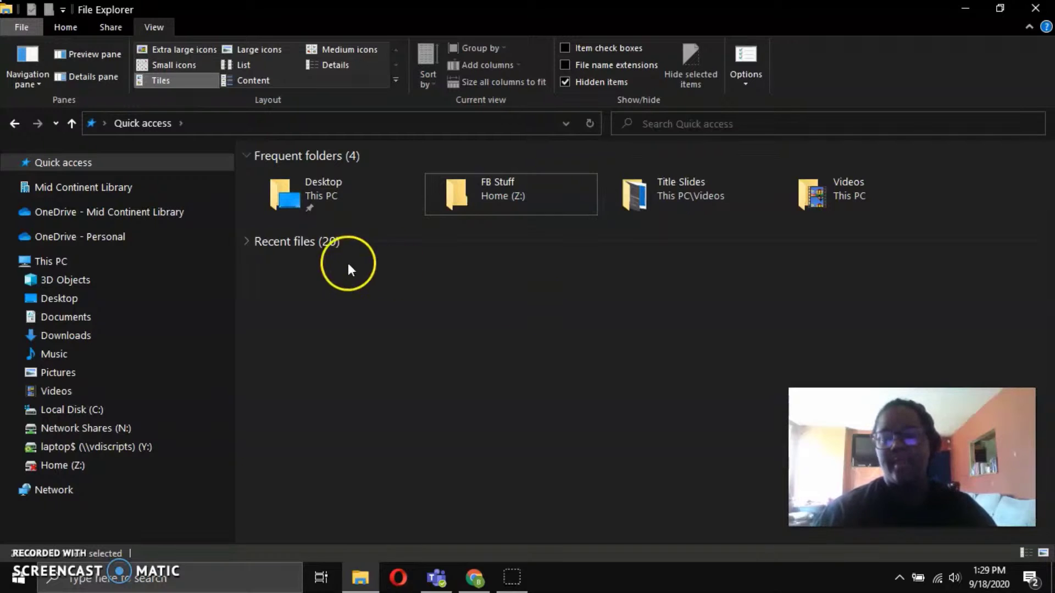
# Expand the Recent files list in Quick access, look through its entries, and collapse the list.
pyautogui.click(246, 242)
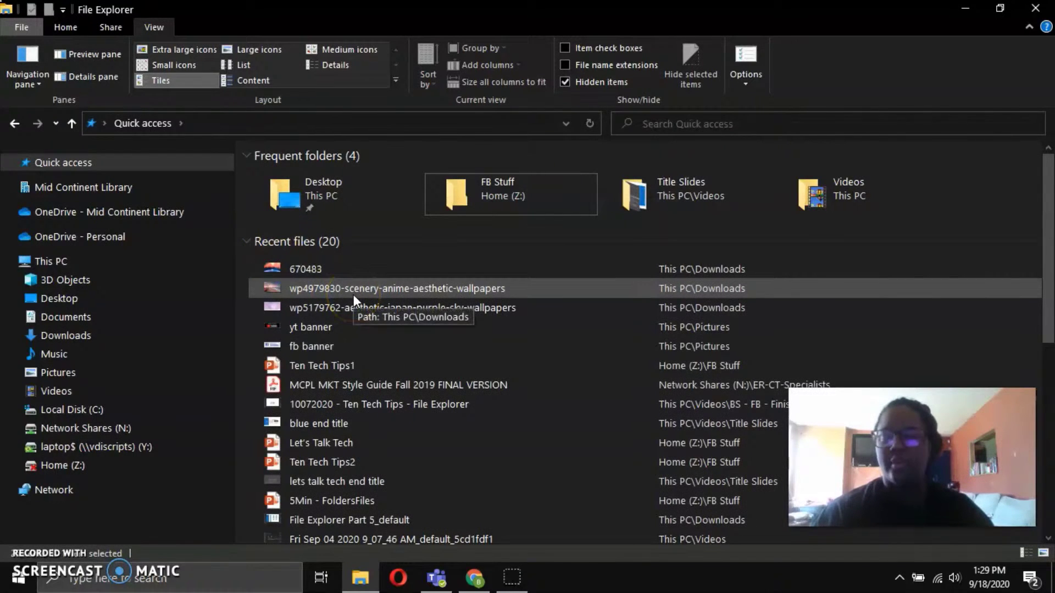
pyautogui.moveTo(1050, 289); pyautogui.dragTo(1040, 250)
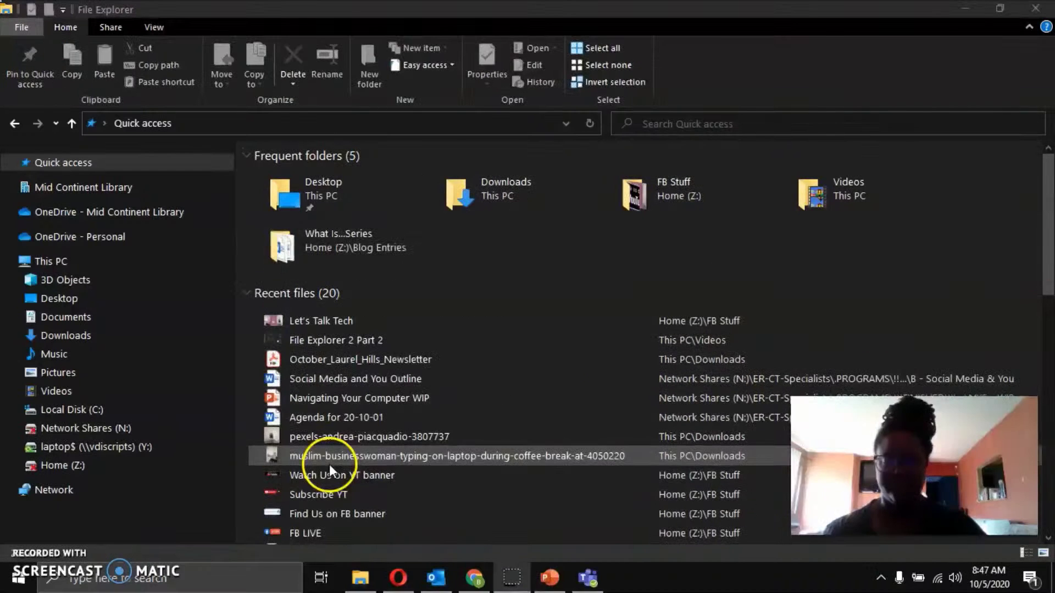
pyautogui.click(361, 423)
pyautogui.scroll(-3, 361, 424)
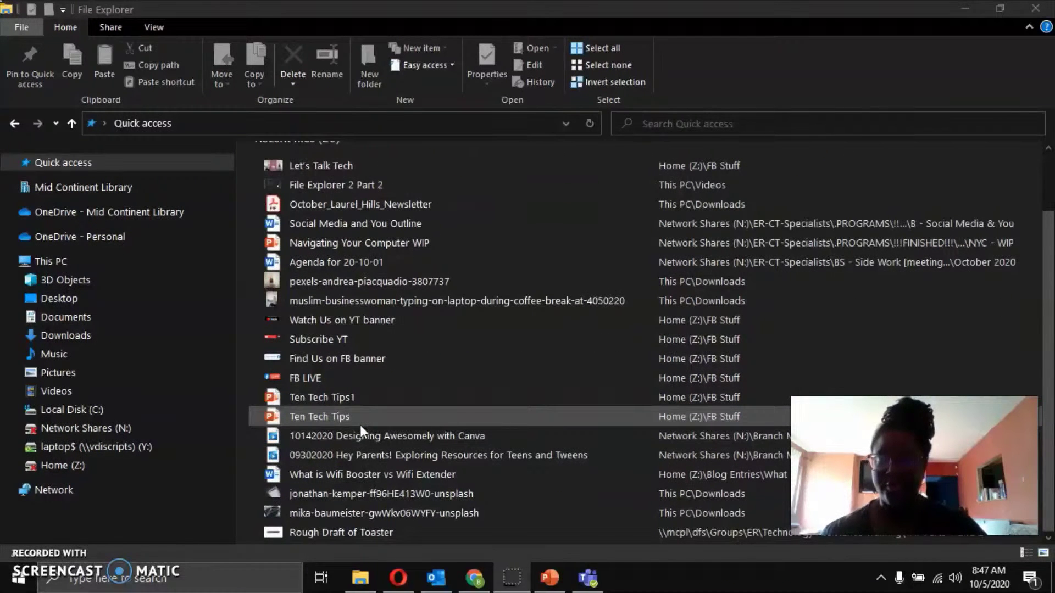
pyautogui.click(387, 440)
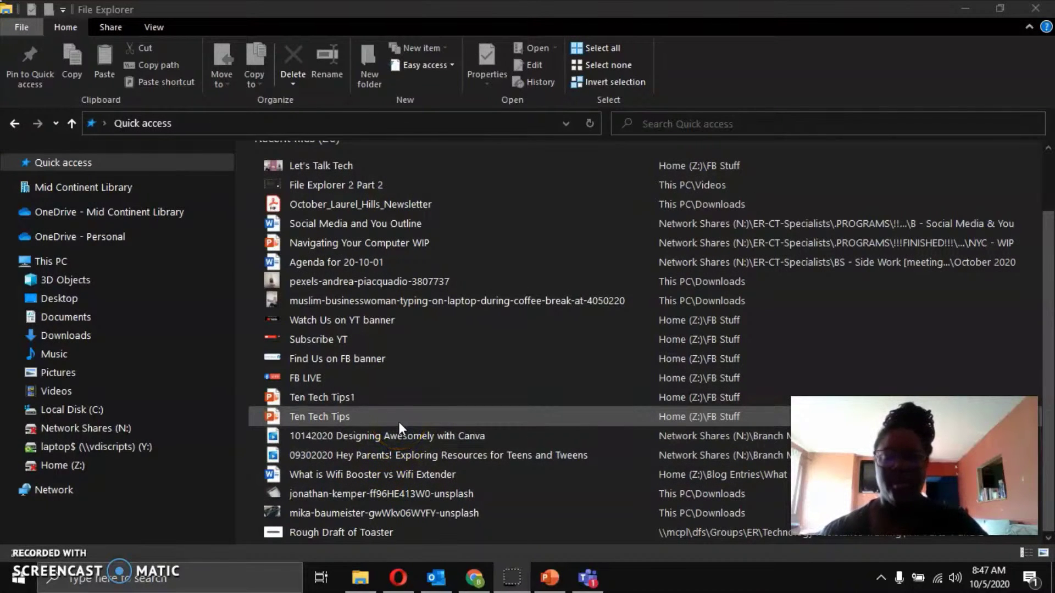
pyautogui.scroll(3, 399, 422)
pyautogui.click(246, 266)
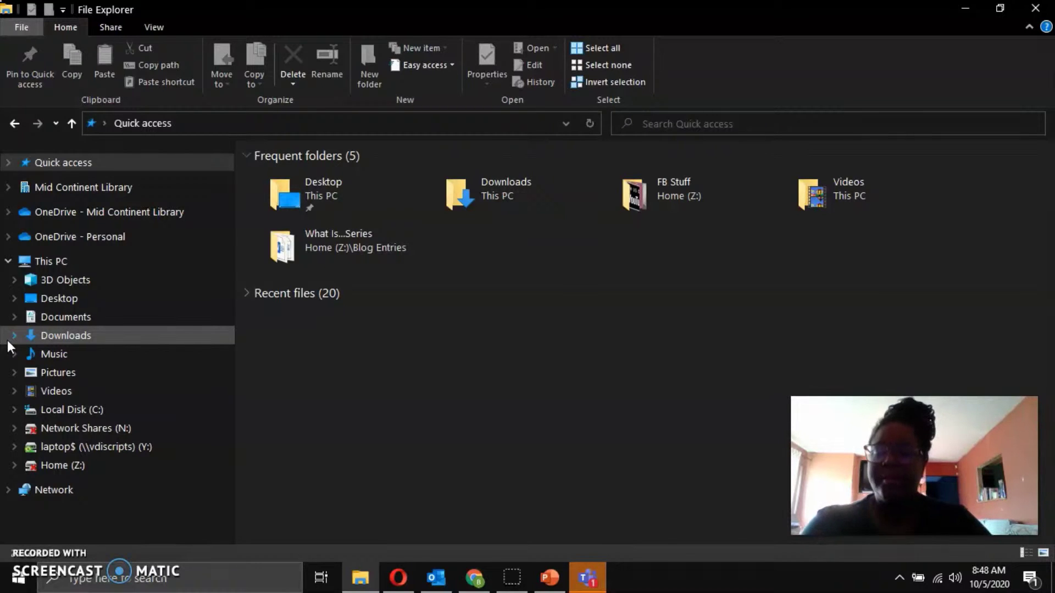
# Expand Music in the folder tree along with its New folder, OneNote Notebooks and Saved Pictures subfolders.
pyautogui.click(13, 355)
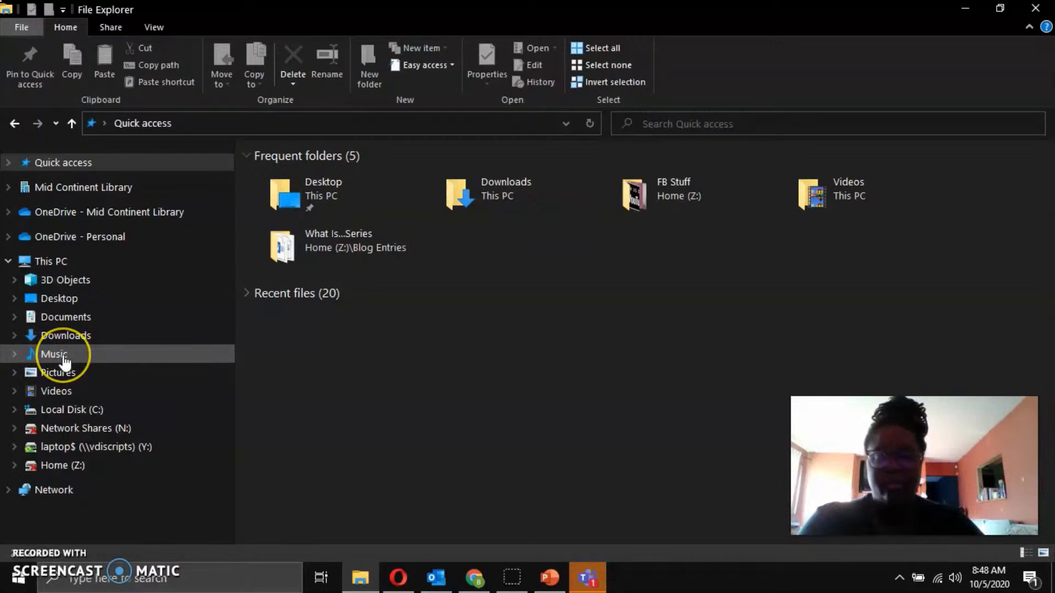
pyautogui.click(13, 354)
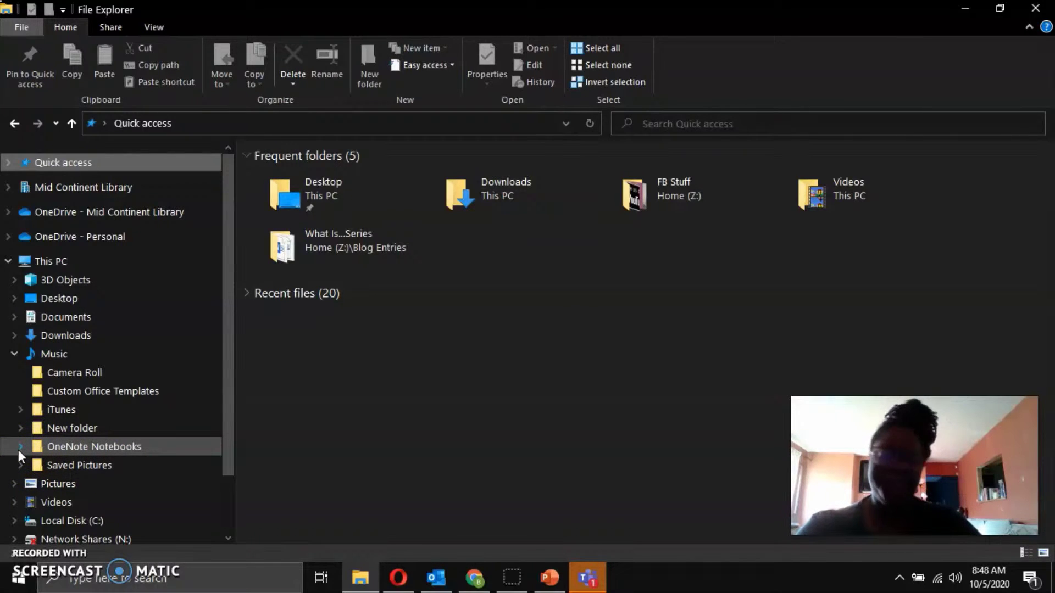
pyautogui.click(20, 429)
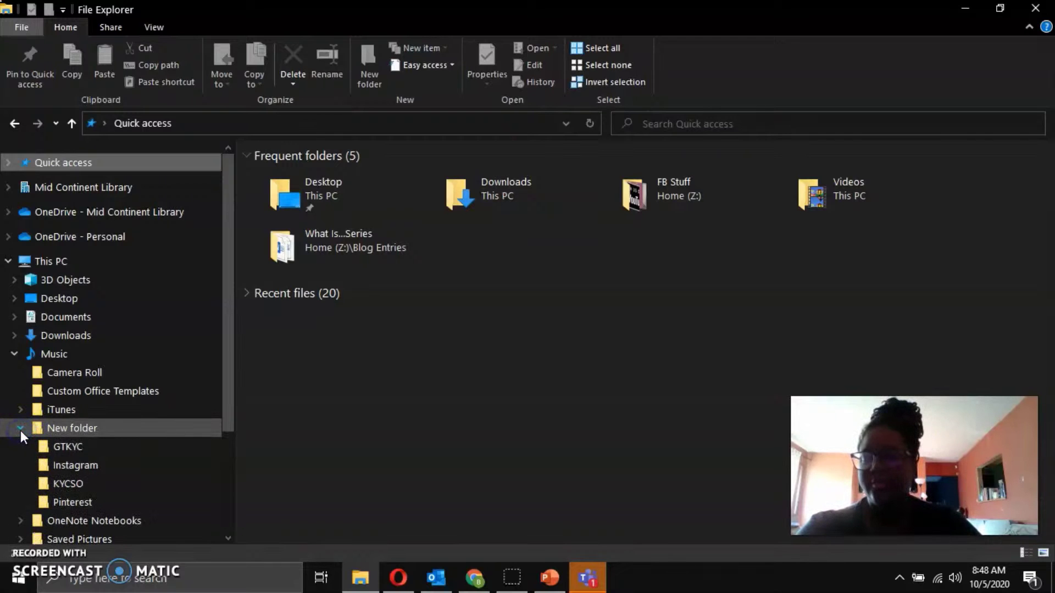
pyautogui.click(118, 444)
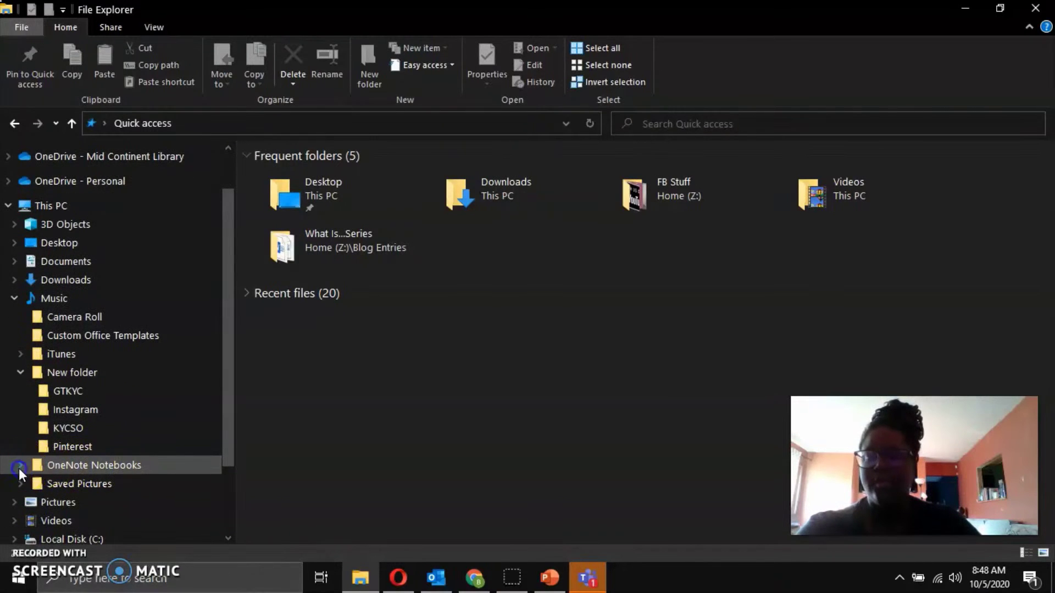
pyautogui.click(20, 466)
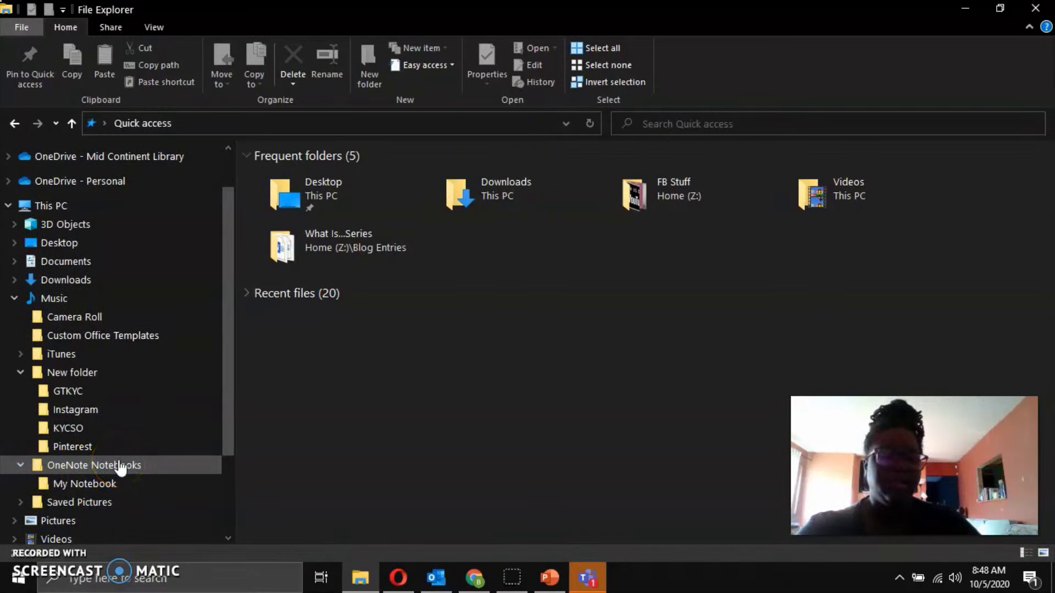
pyautogui.click(21, 501)
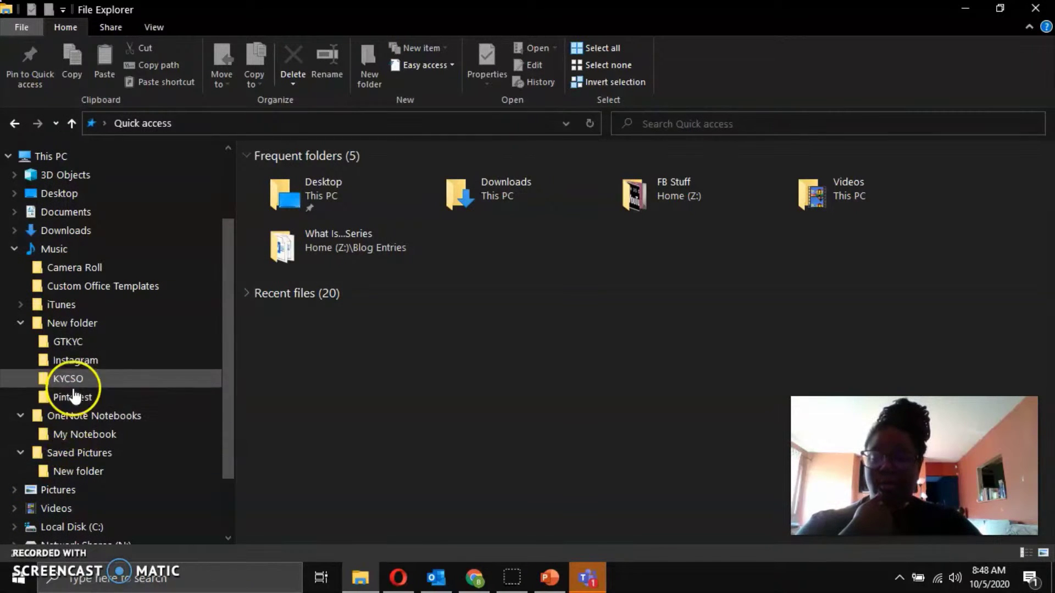
# Look over the expanded Music subfolders and open My Notebook inside OneNote Notebooks.
pyautogui.click(33, 328)
pyautogui.click(58, 345)
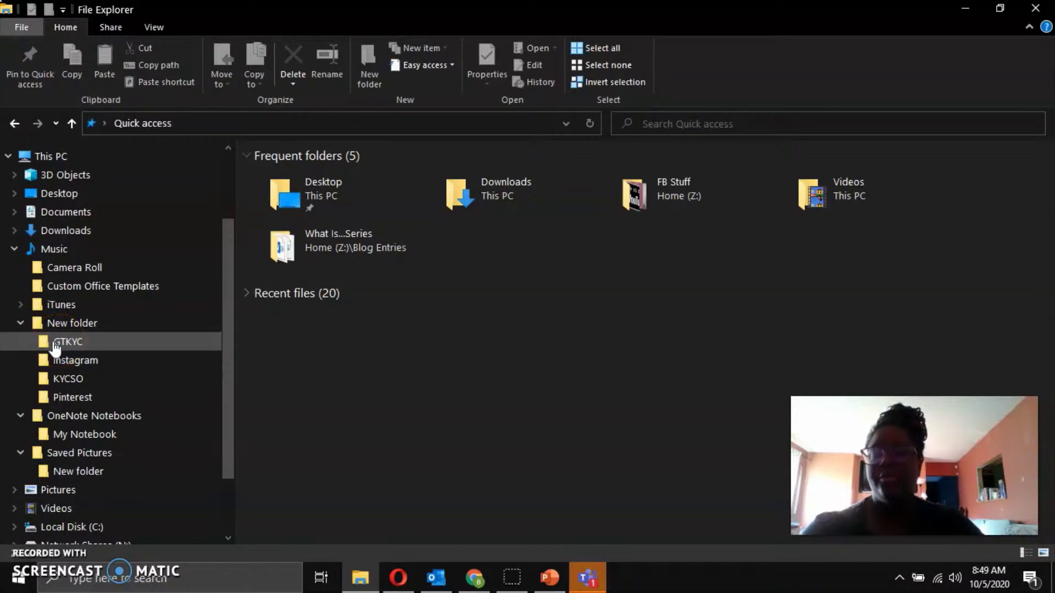
pyautogui.click(76, 342)
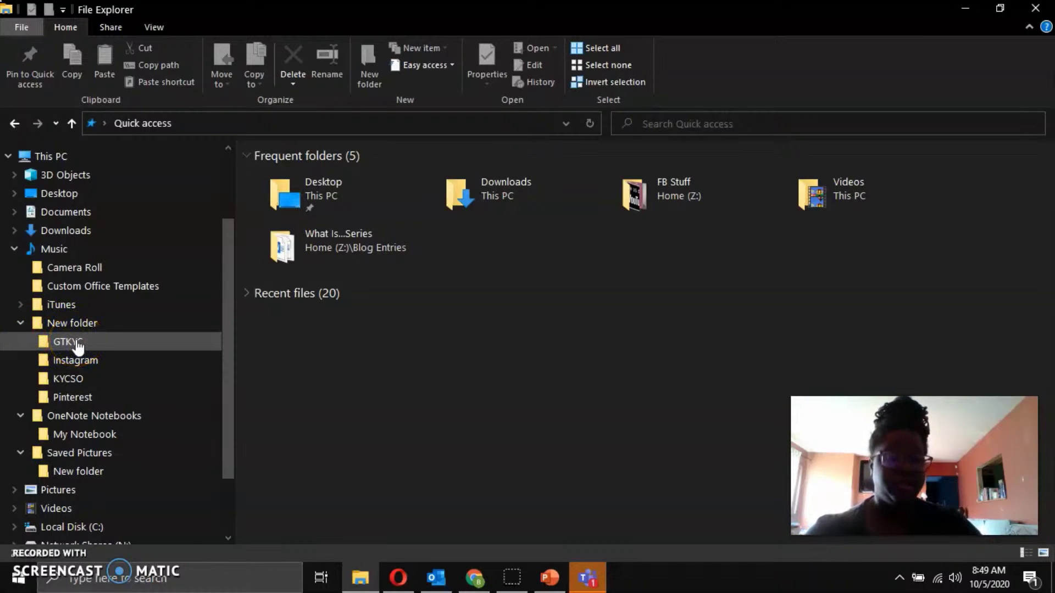
pyautogui.click(29, 328)
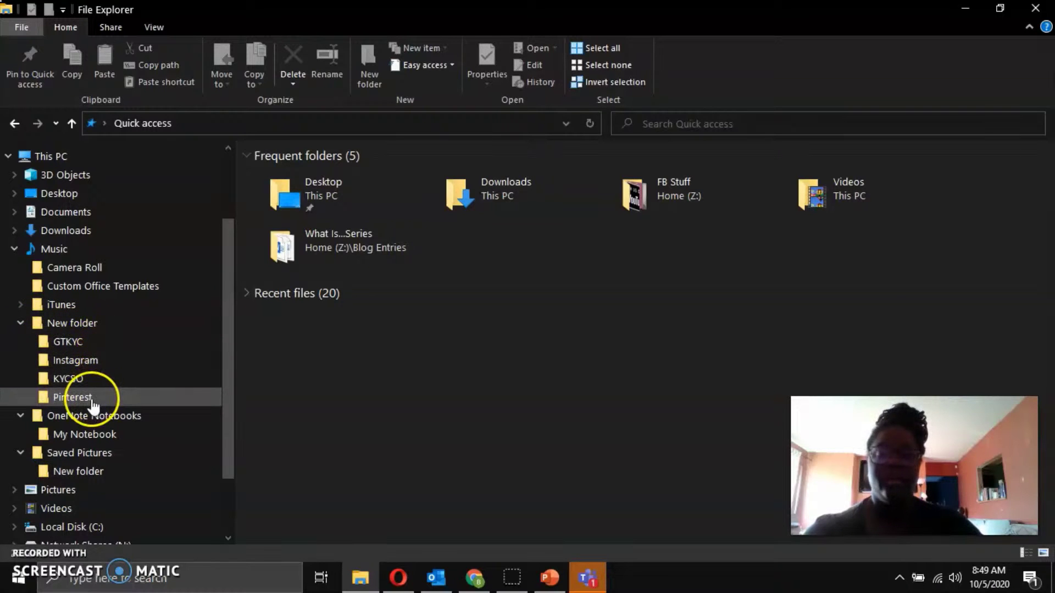
pyautogui.click(71, 435)
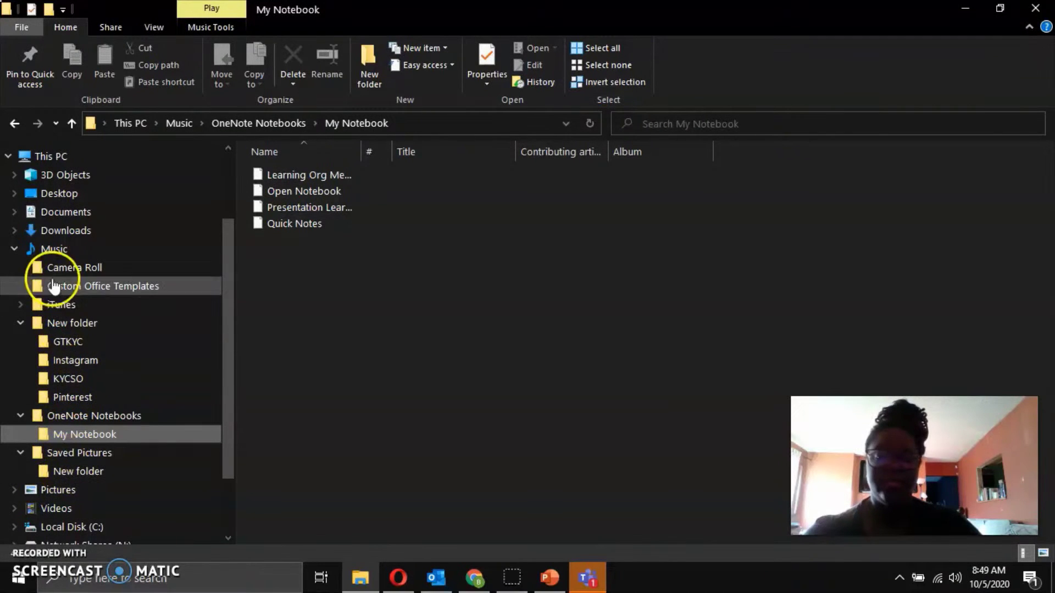
# Collapse and re-expand Music in the folder tree, and collapse its New folder, OneNote Notebooks and Saved Pictures subfolders.
pyautogui.click(13, 250)
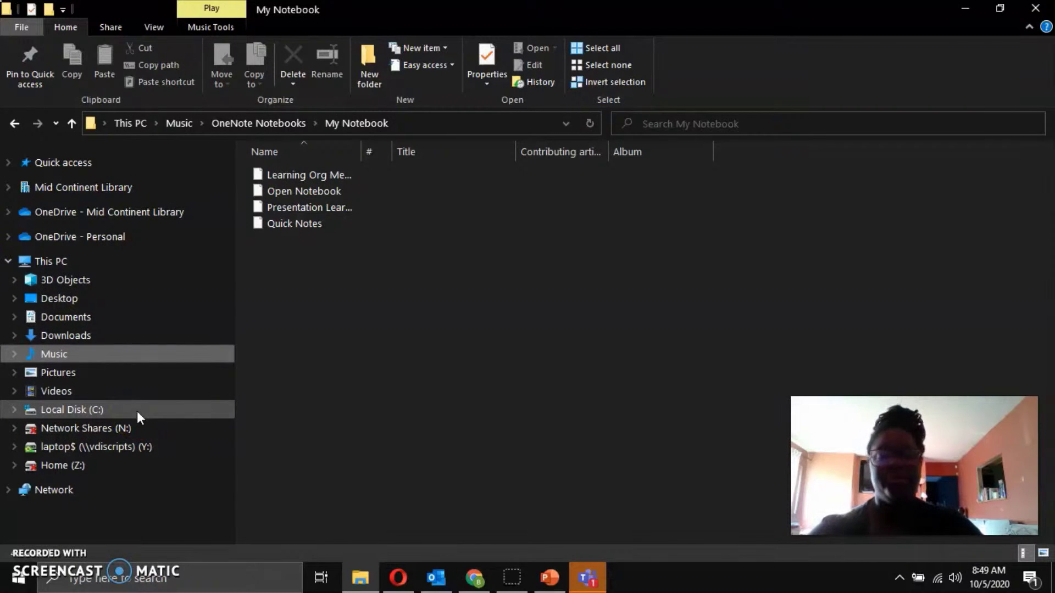
pyautogui.click(14, 357)
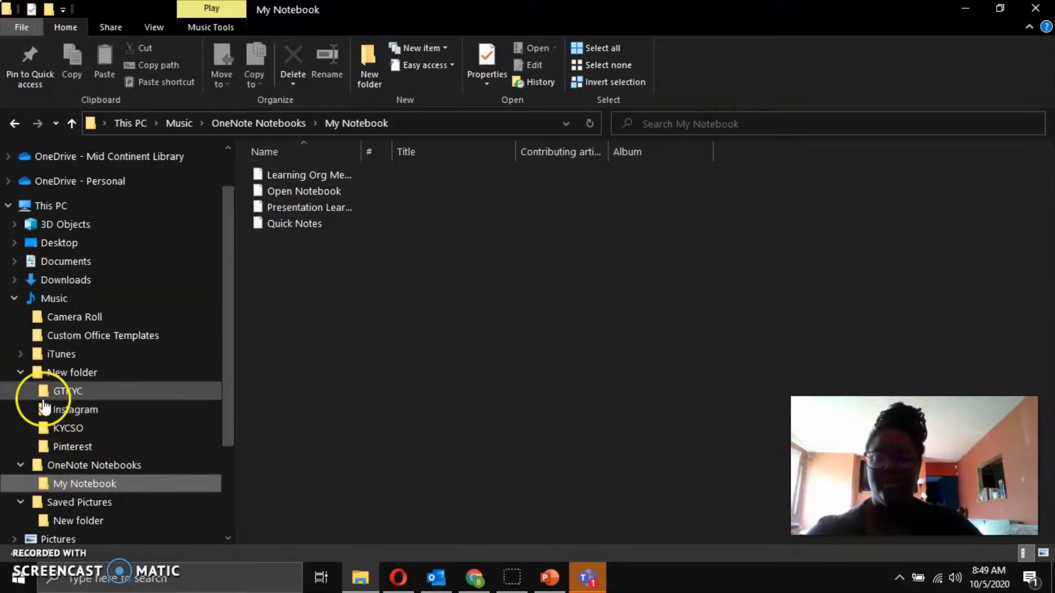
pyautogui.click(21, 373)
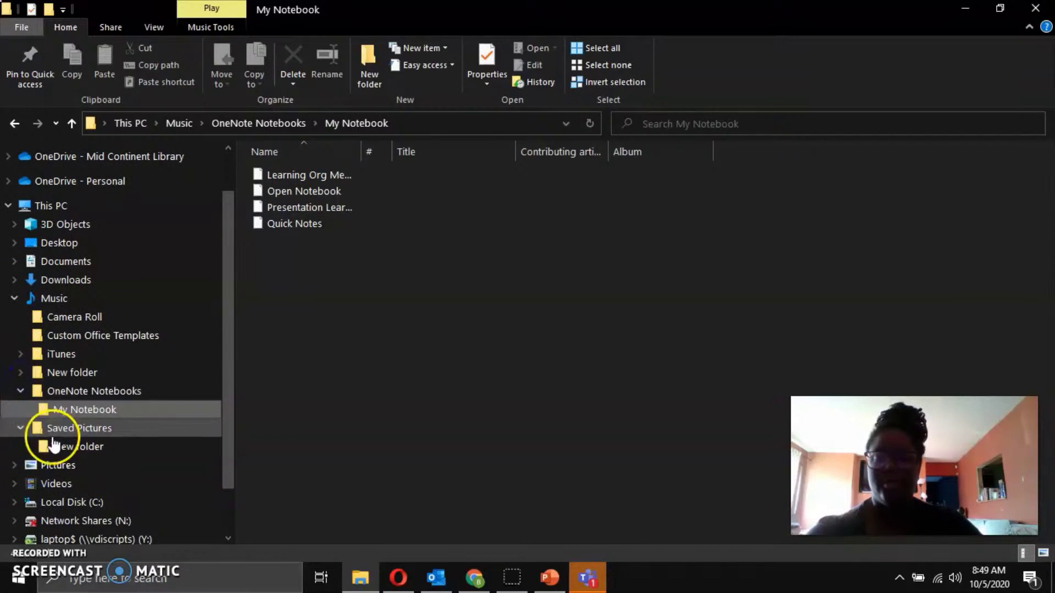
pyautogui.click(20, 391)
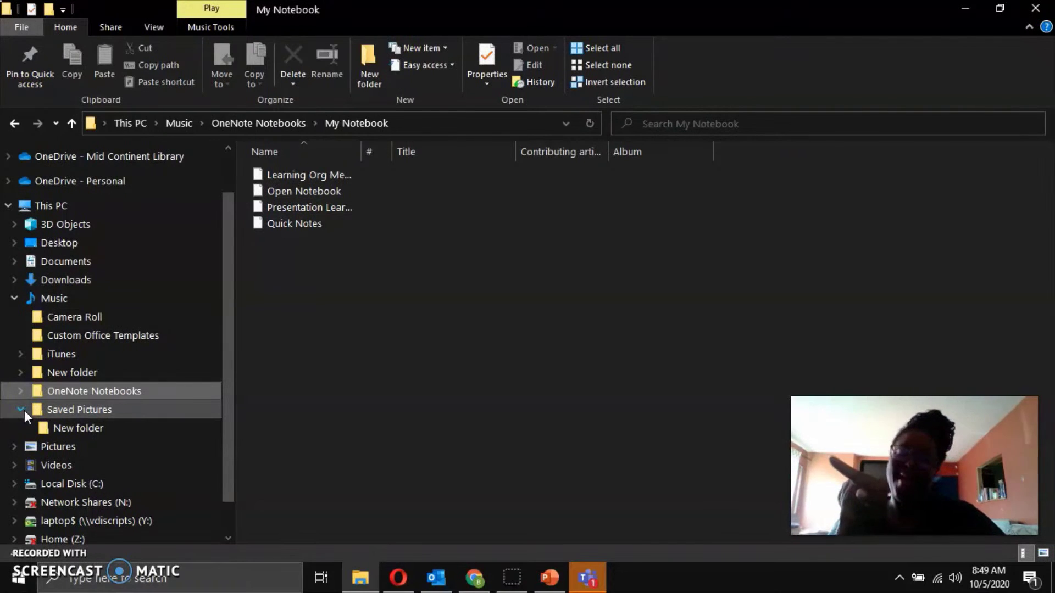
pyautogui.click(24, 411)
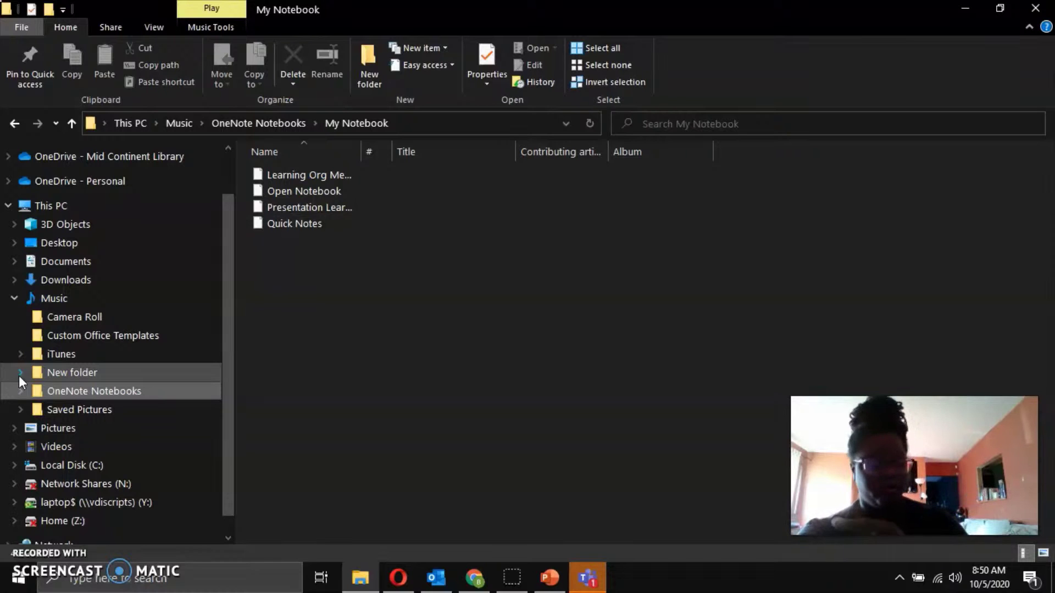
# Expand Saved Pictures under Music and open the New folder inside it.
pyautogui.click(19, 411)
pyautogui.click(63, 431)
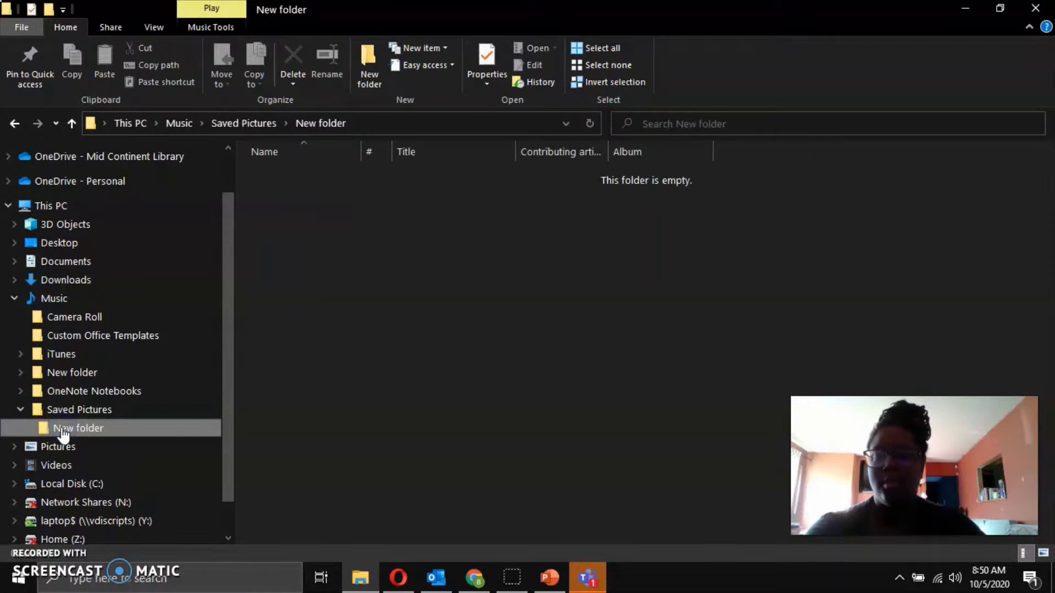
pyautogui.click(55, 423)
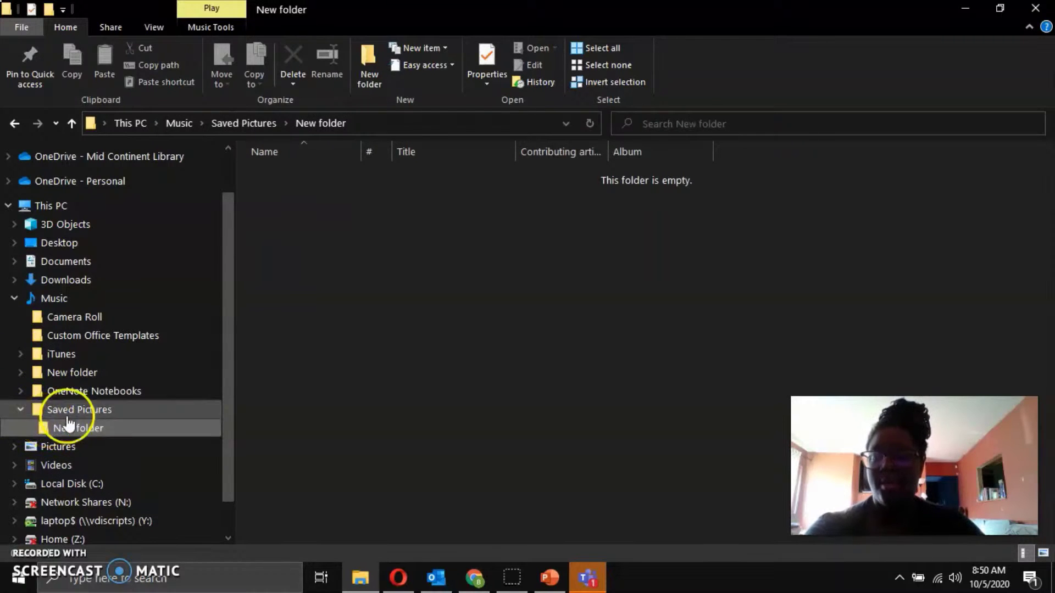
pyautogui.click(112, 411)
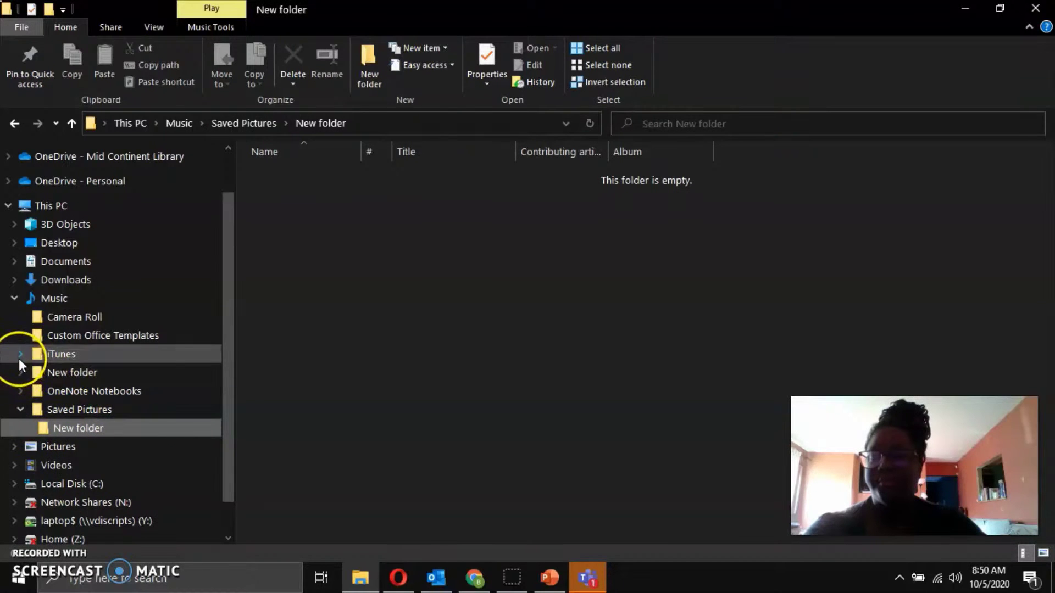
# Open My Notebook under OneNote Notebooks and move its Quick Notes file into the New folder under Saved Pictures.
pyautogui.click(21, 389)
pyautogui.click(86, 413)
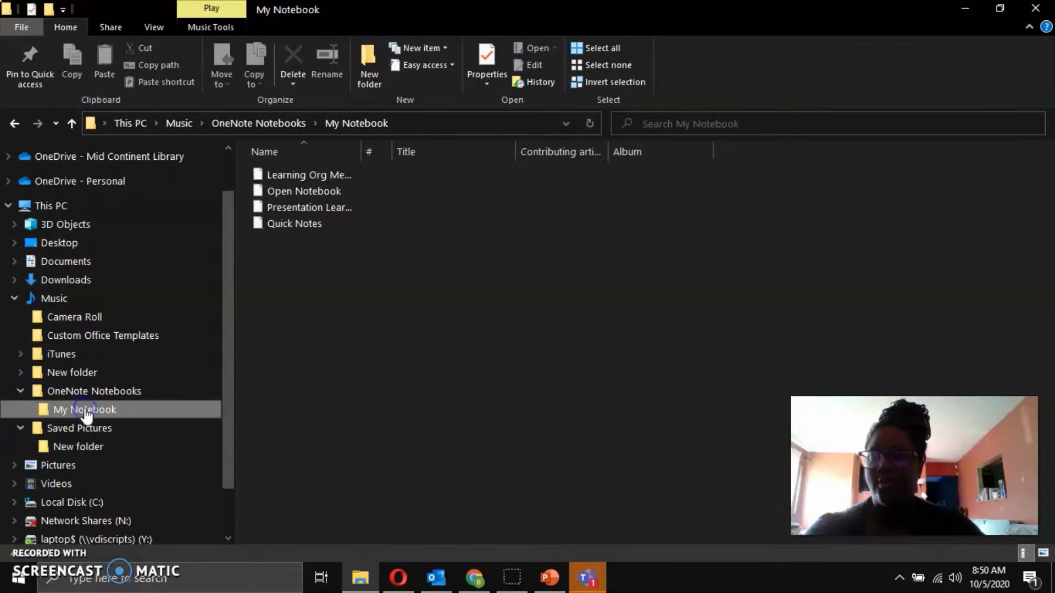
pyautogui.click(361, 223)
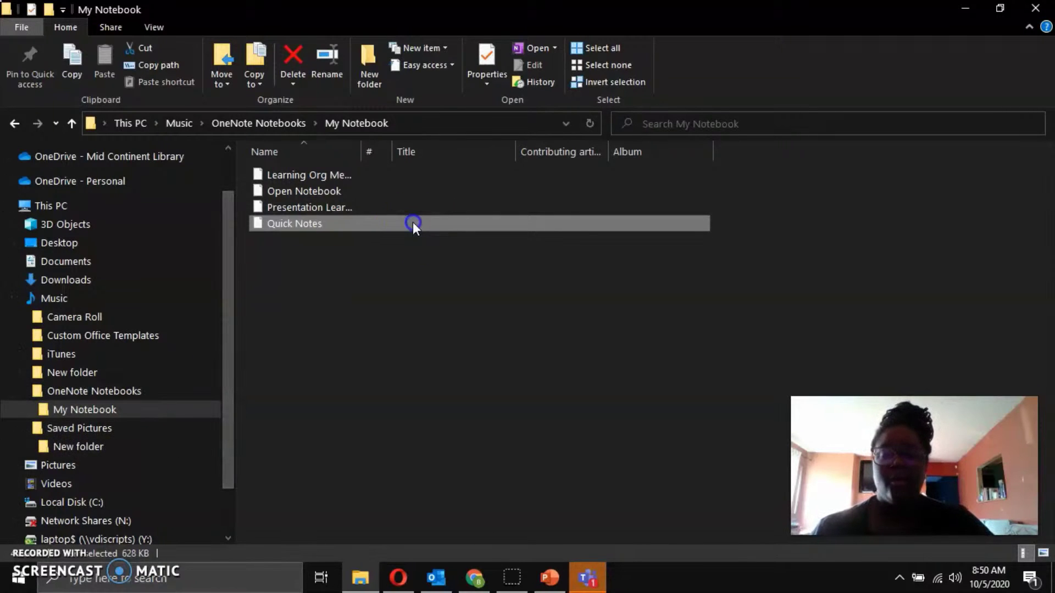
pyautogui.moveTo(413, 222); pyautogui.dragTo(167, 444)
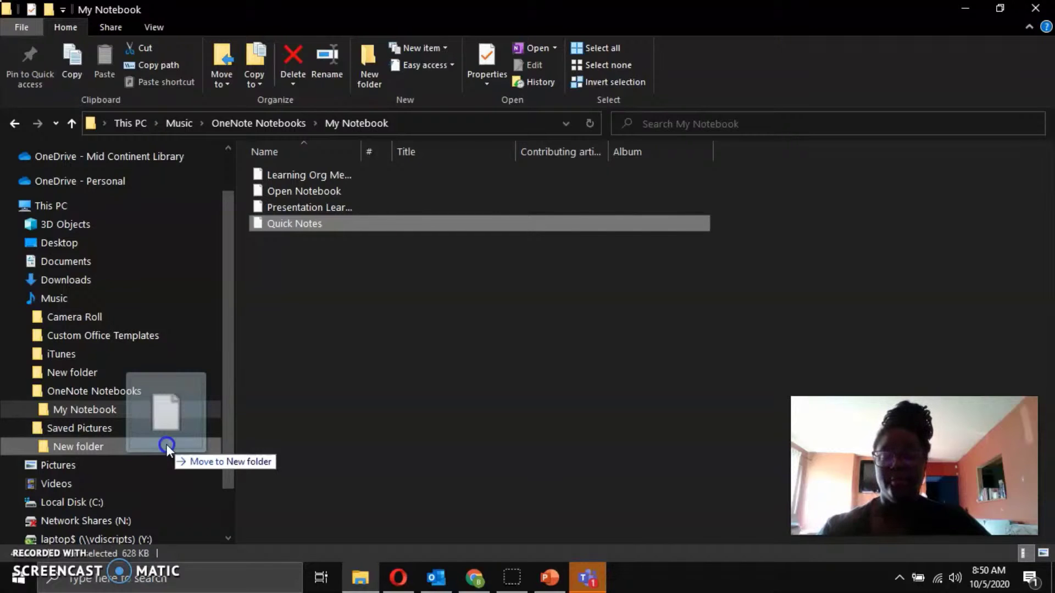
# Finish moving the Quick Notes file into the New folder under Saved Pictures and open that folder.
pyautogui.moveTo(167, 444); pyautogui.dragTo(166, 444)
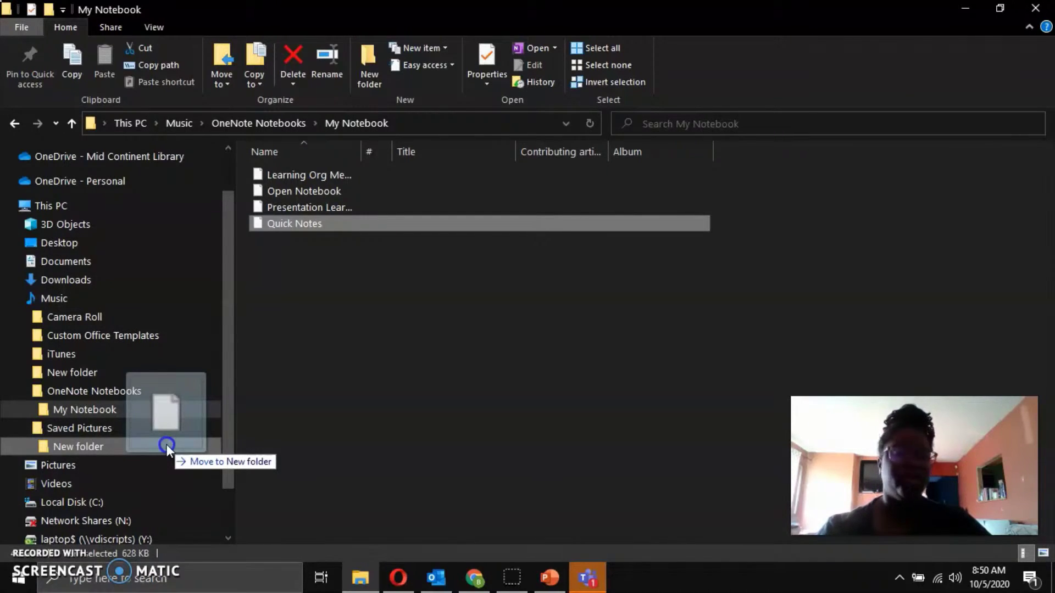
pyautogui.moveTo(166, 444); pyautogui.dragTo(166, 444)
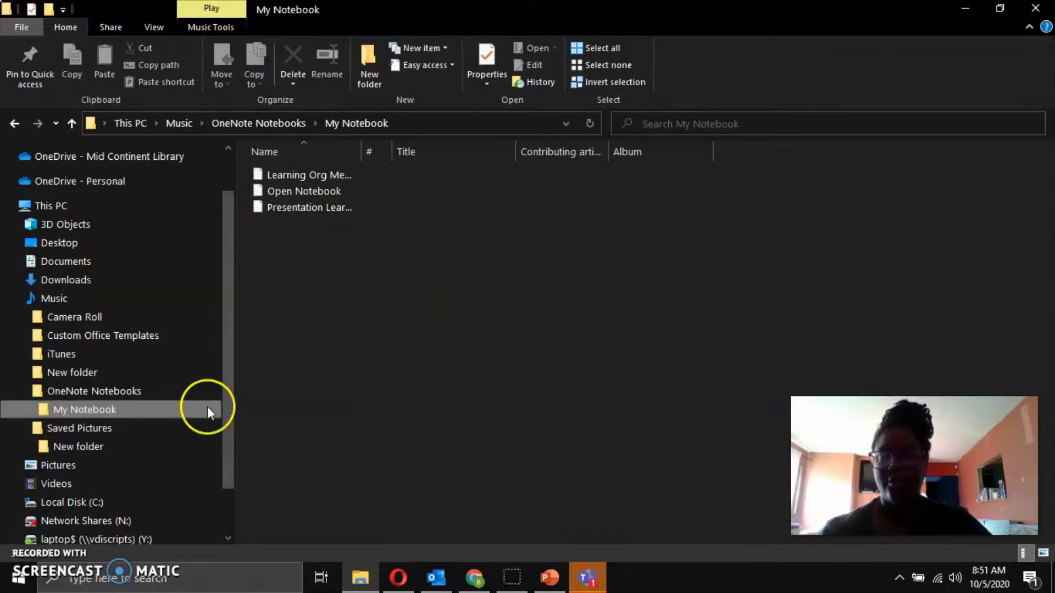
pyautogui.click(118, 443)
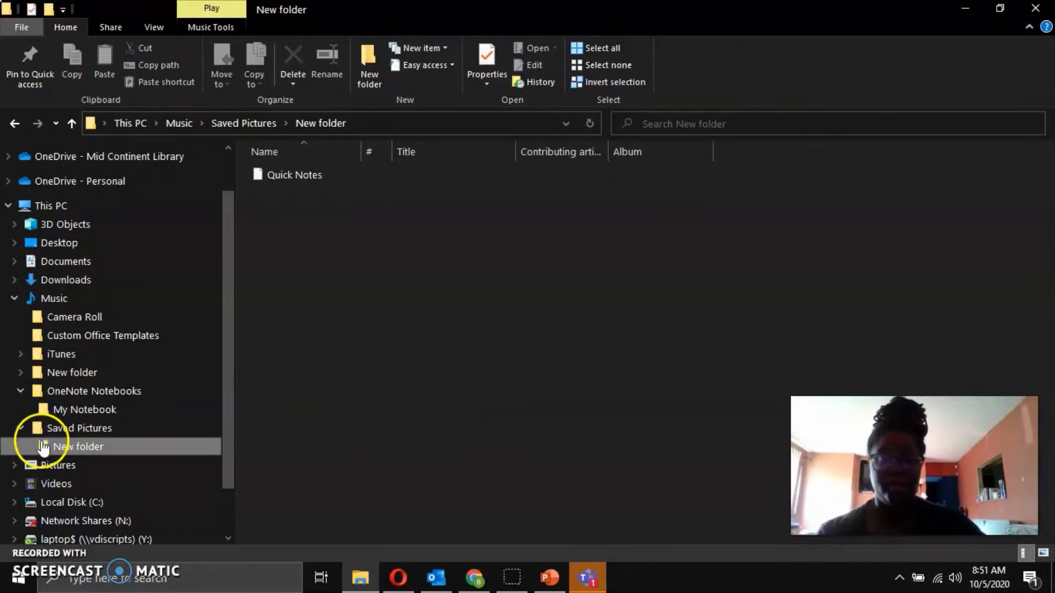
# Look through the folder tree and view the contents of Quick access and This PC.
pyautogui.scroll(-3, 46, 418)
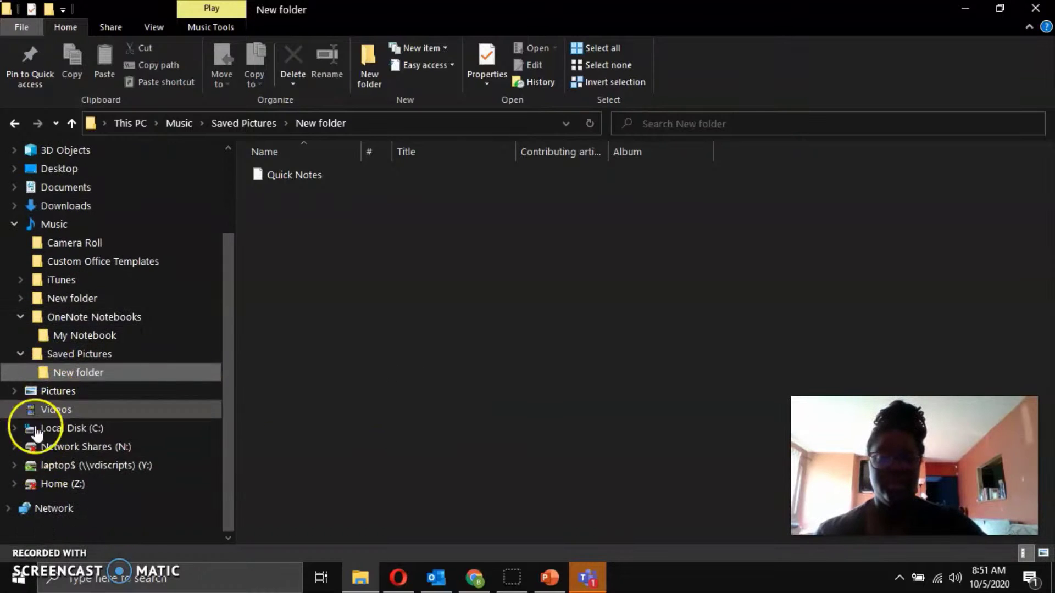
pyautogui.scroll(2, 32, 420)
pyautogui.scroll(5, 27, 415)
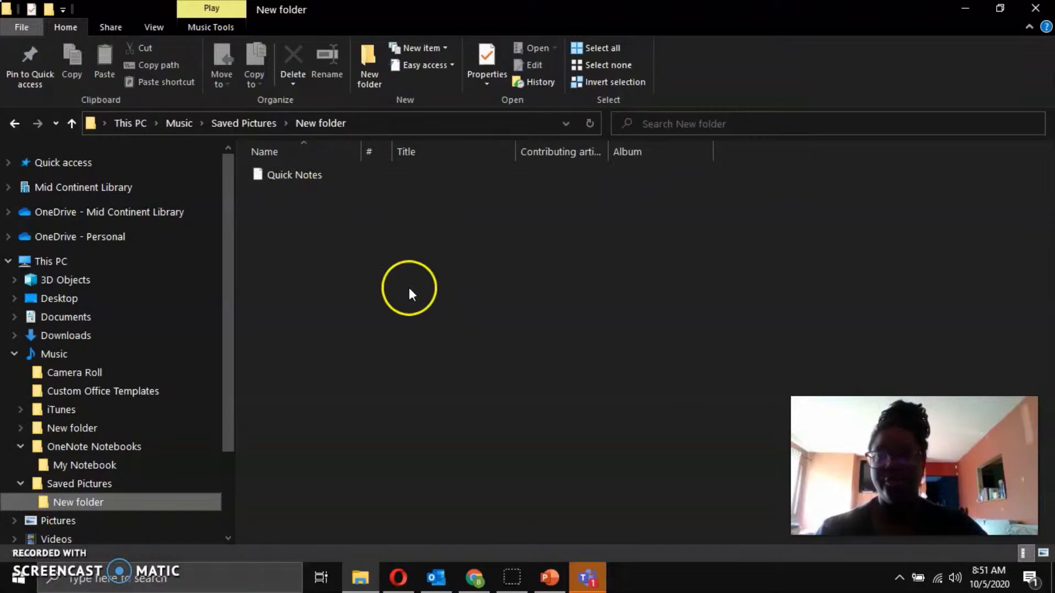
pyautogui.click(77, 163)
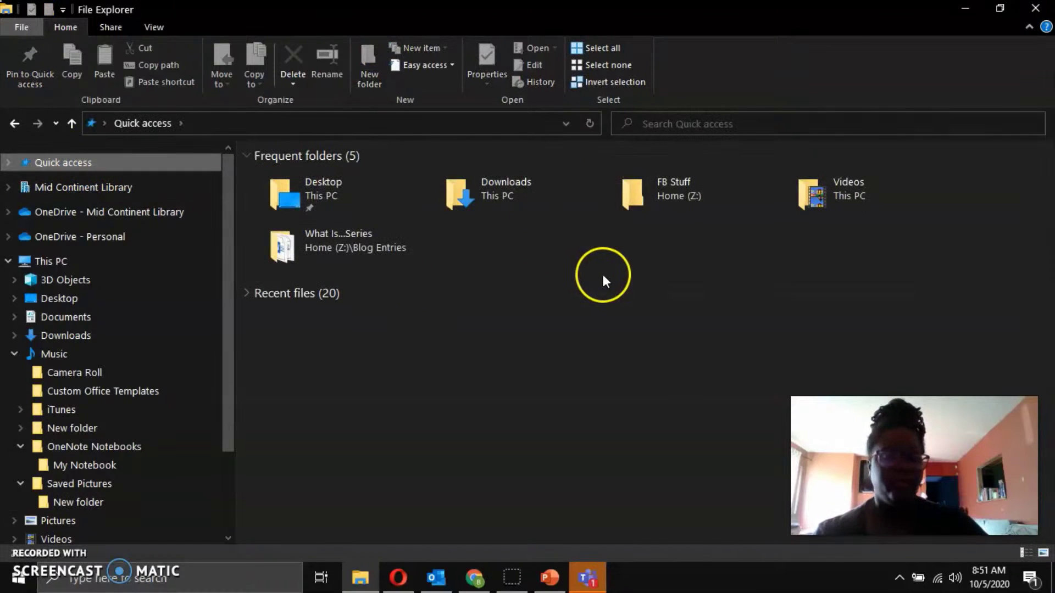
pyautogui.click(144, 262)
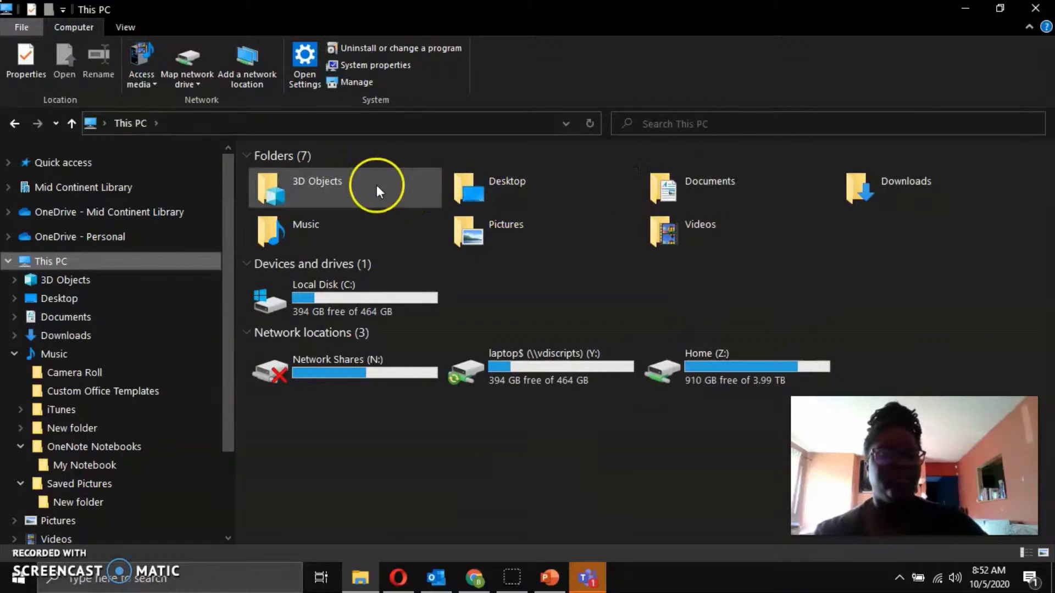
# Open Documents from This PC, look inside its Downloads subfolder and return to Documents through the address path.
pyautogui.doubleClick(697, 188)
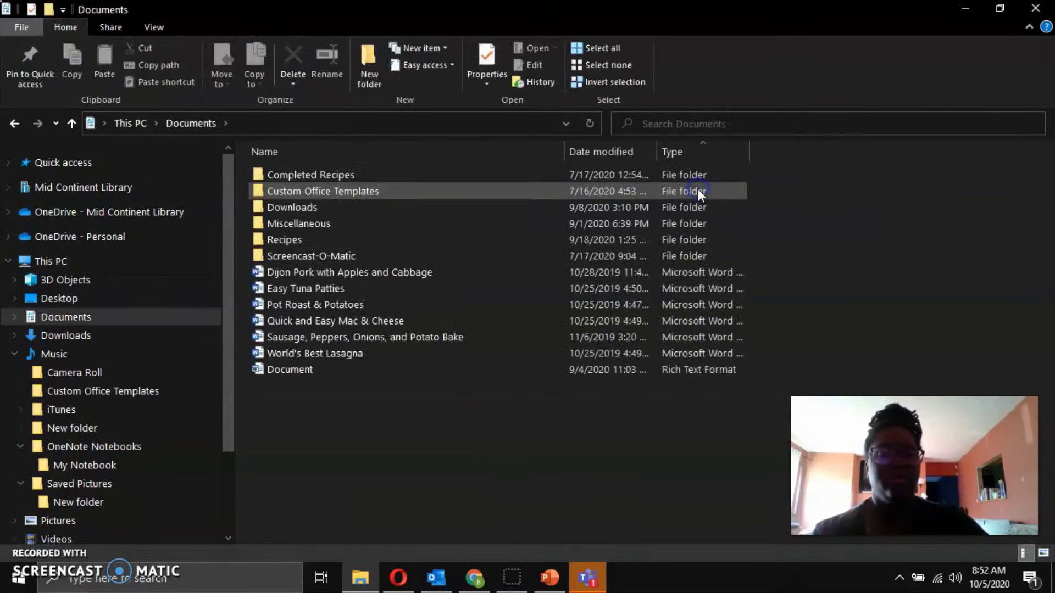
pyautogui.doubleClick(288, 208)
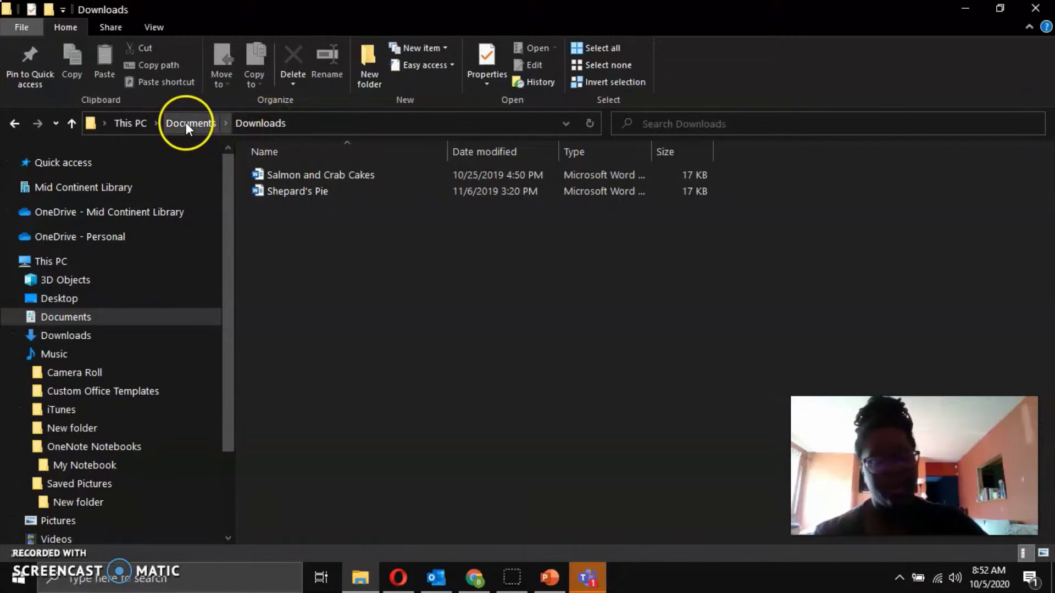
pyautogui.click(200, 122)
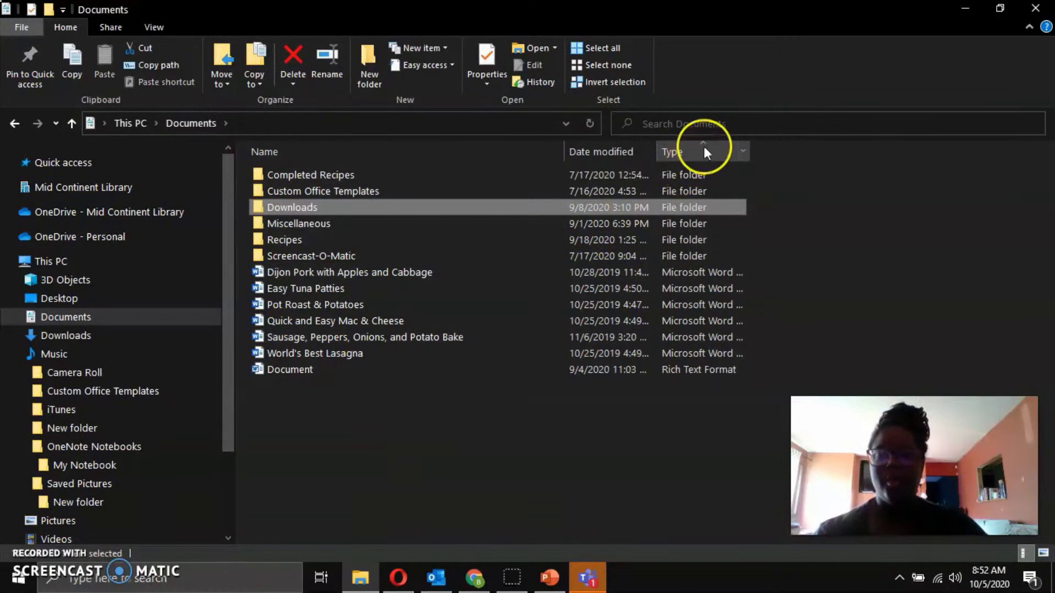
# Look over the remaining drives and folders in the folder tree and deselect the Downloads folder in Documents.
pyautogui.click(713, 129)
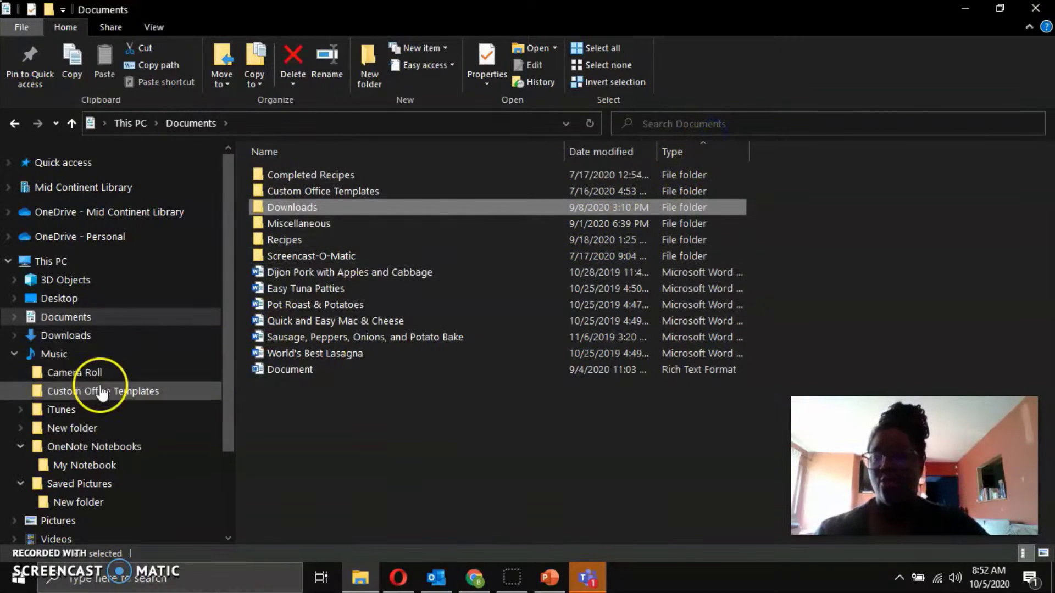
pyautogui.scroll(-1, 100, 384)
pyautogui.scroll(-2, 100, 390)
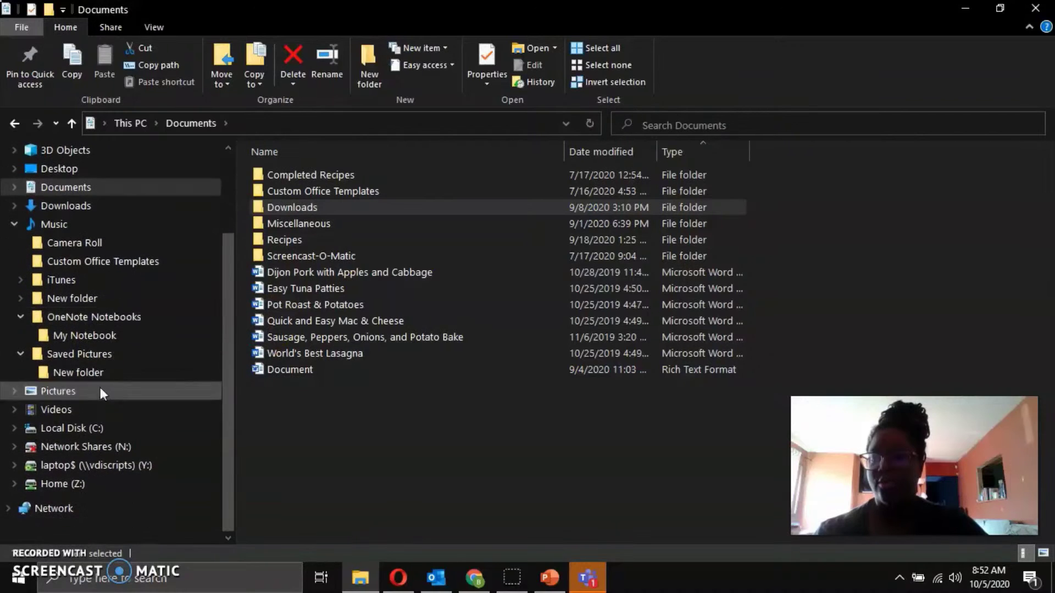
pyautogui.click(408, 493)
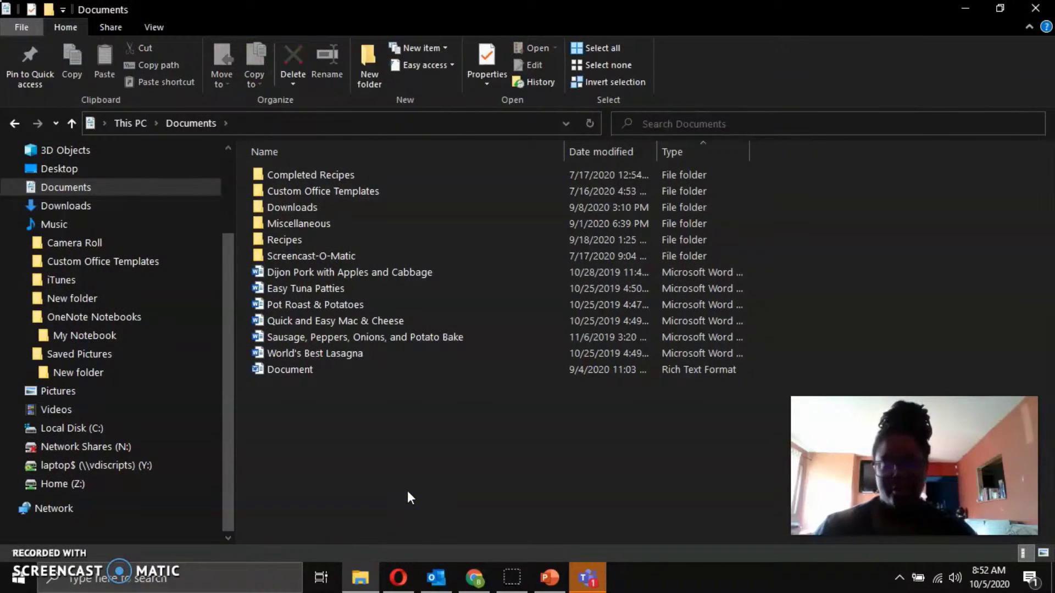